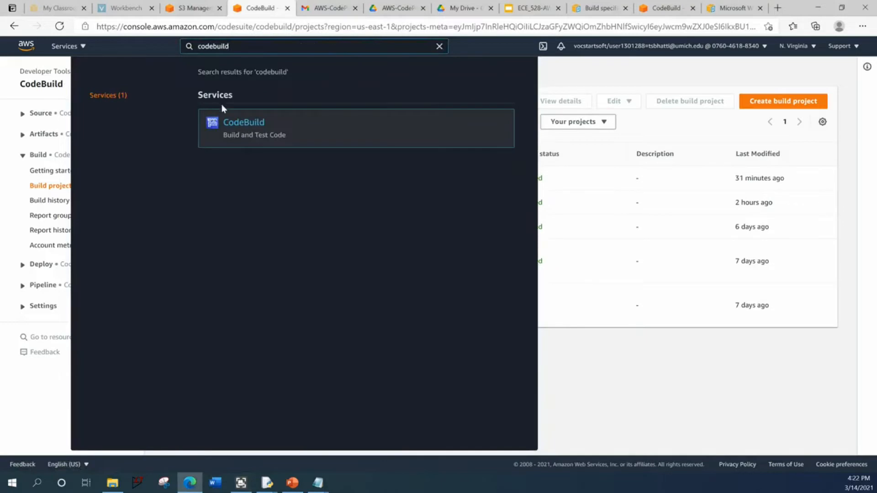
- Open CodeBuild and start a new build project named Test-project1
click(284, 141)
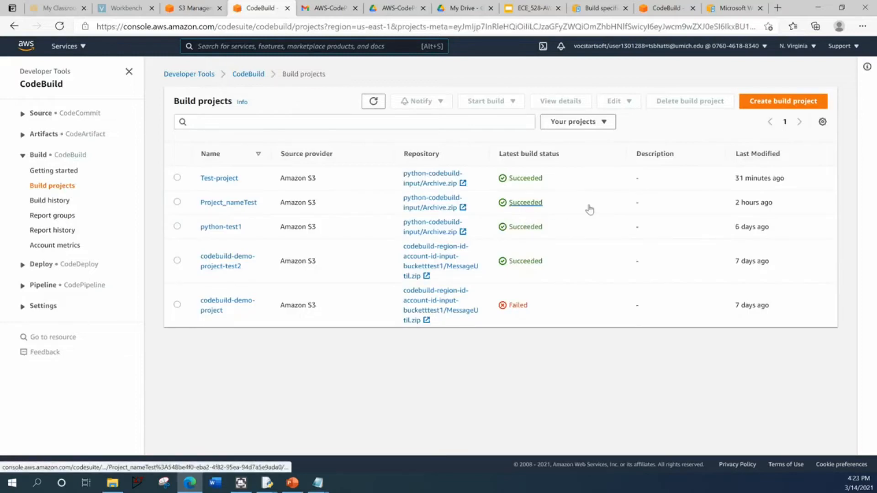
click(783, 103)
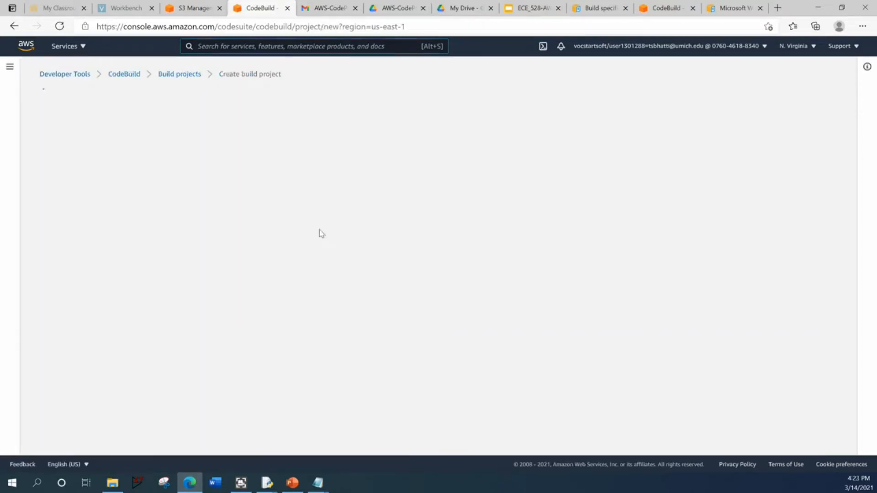
click(159, 173)
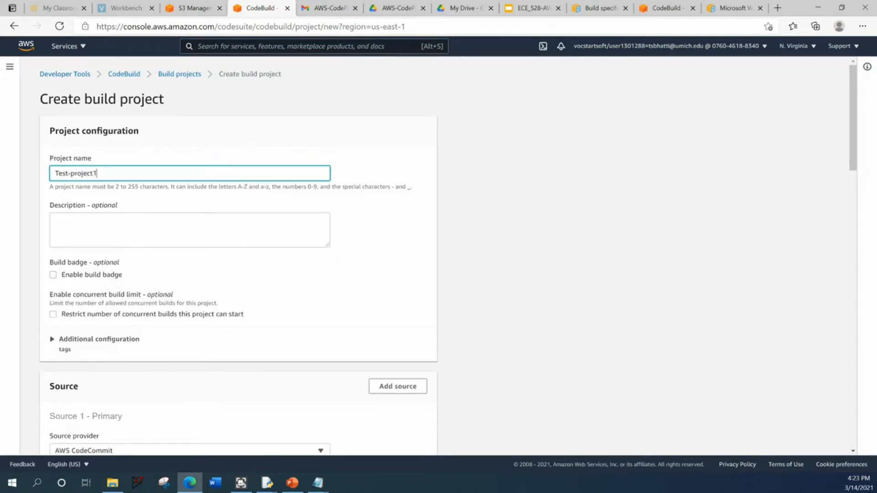
- Set the primary source provider to Amazon S3 and choose the python-codebuild-input bucket
scroll(137, 196, down, 4)
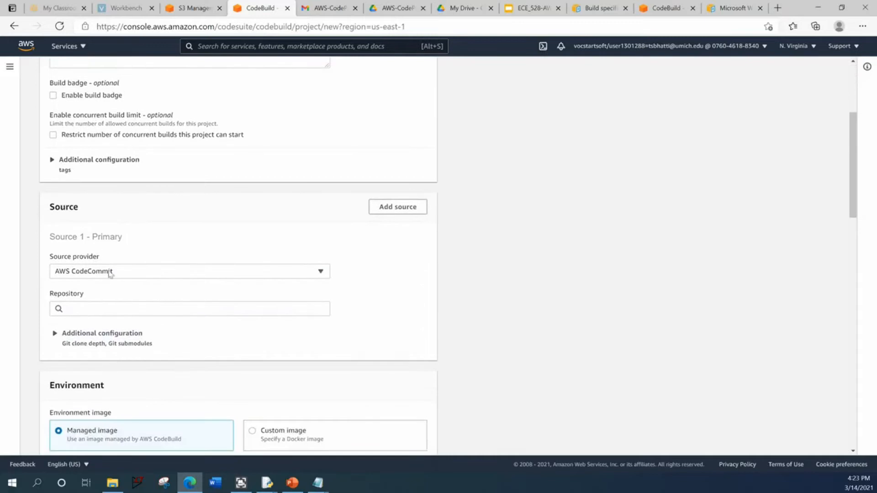
click(95, 274)
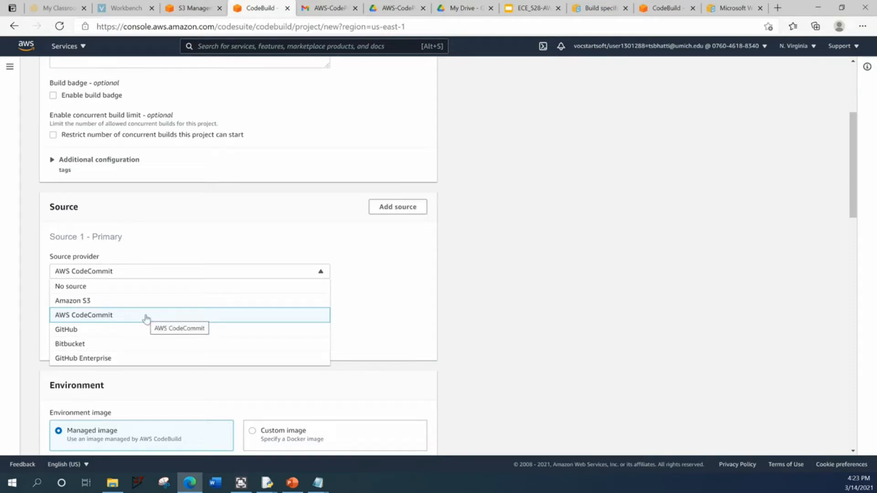
click(125, 302)
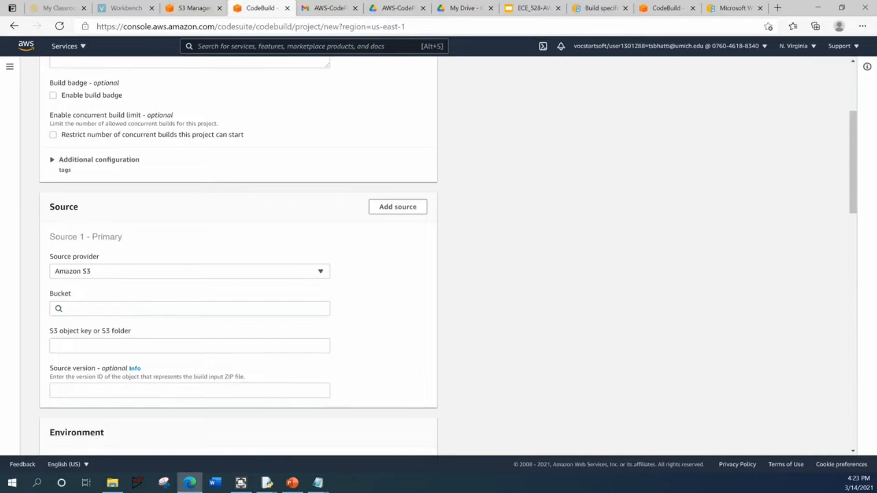
click(125, 308)
click(114, 365)
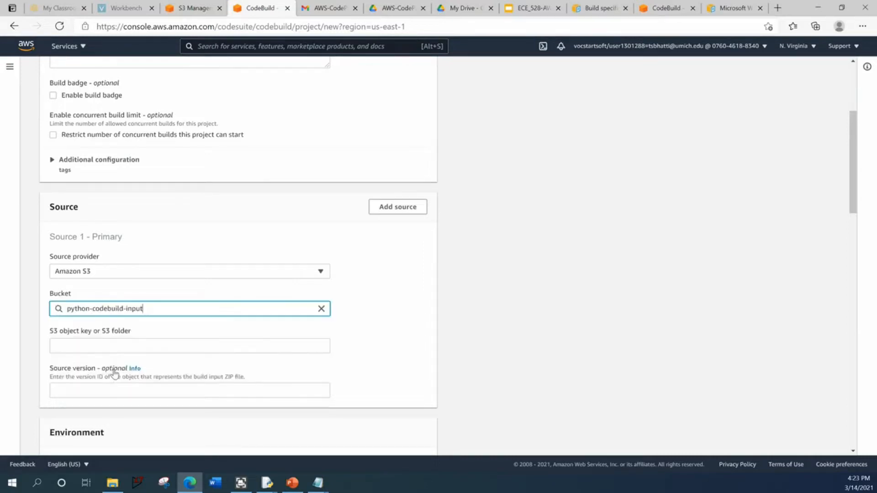
- Check the object name in the S3 input bucket and enter Archive.zip as the project's S3 object key
key(Tab)
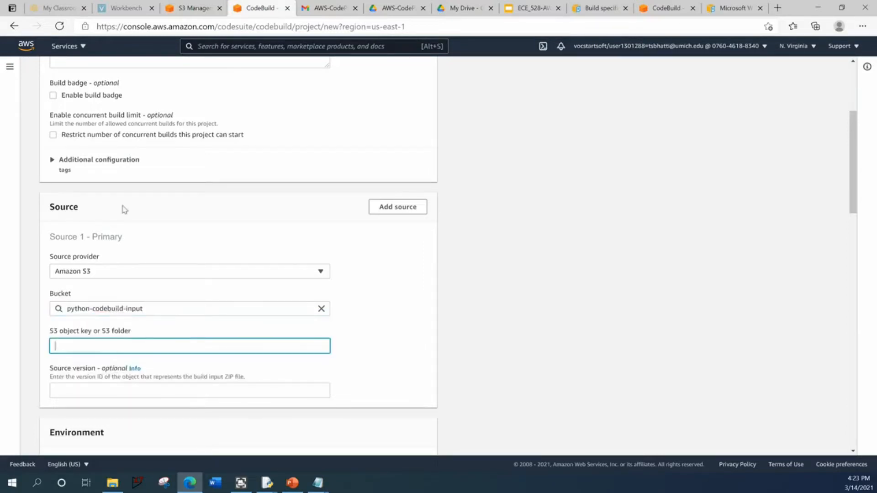
click(205, 9)
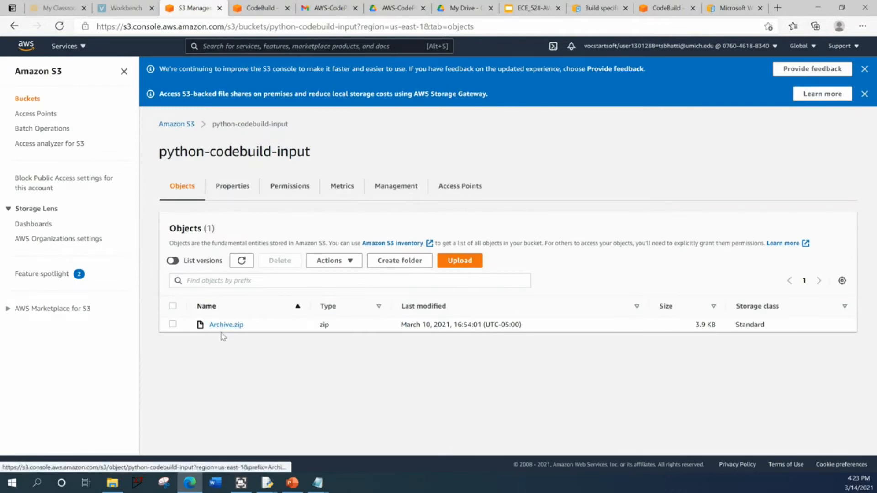
click(259, 8)
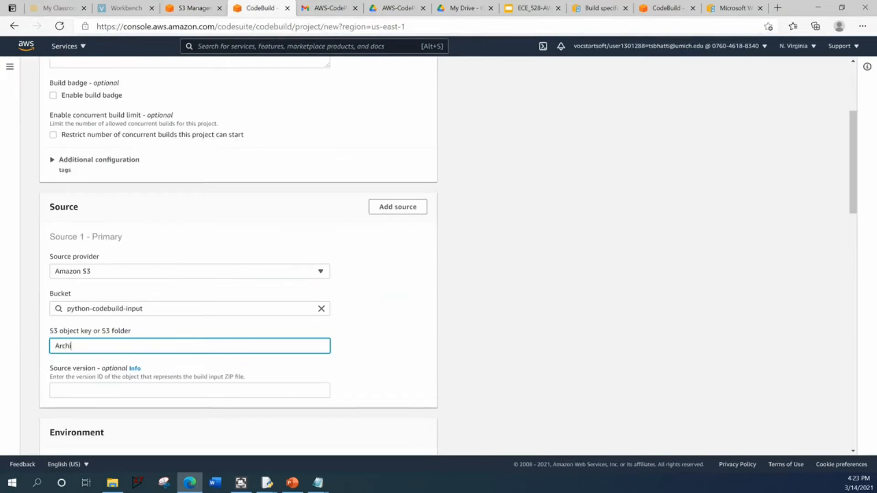
click(395, 358)
- Set the managed environment image's operating system to Amazon Linux 2
scroll(114, 366, down, 4)
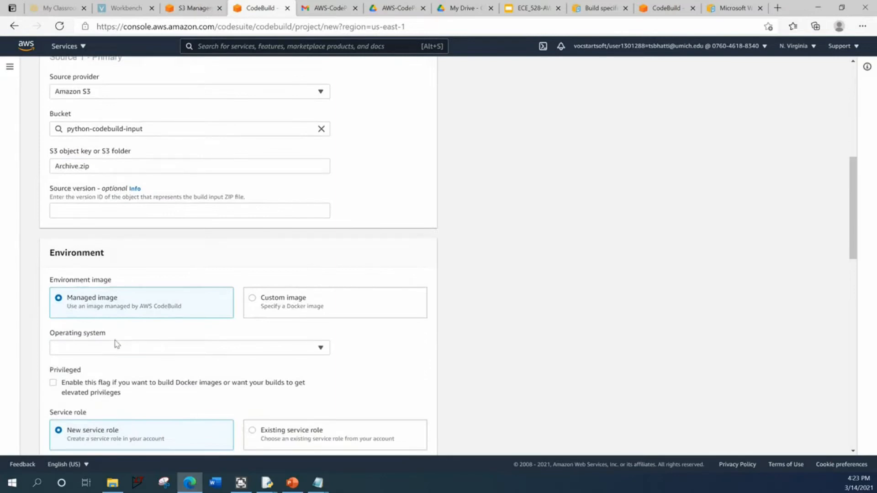
scroll(121, 246, up, 2)
scroll(122, 242, down, 1)
scroll(134, 397, down, 2)
click(170, 289)
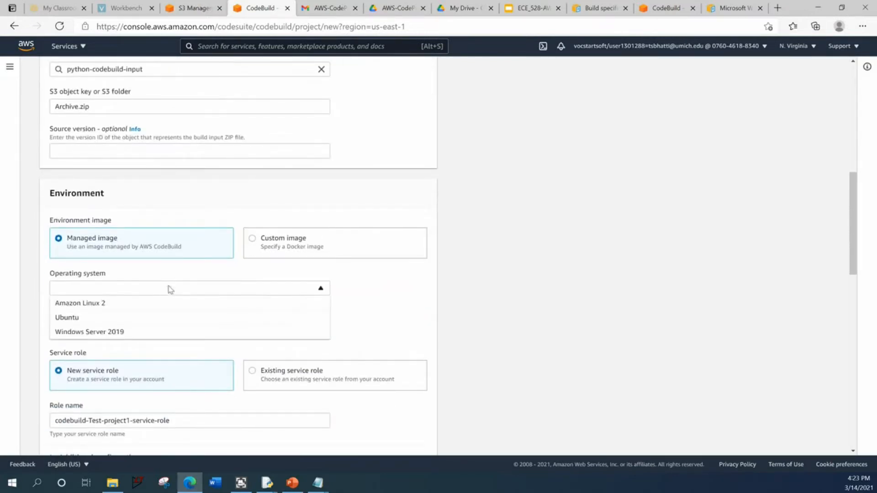
click(139, 306)
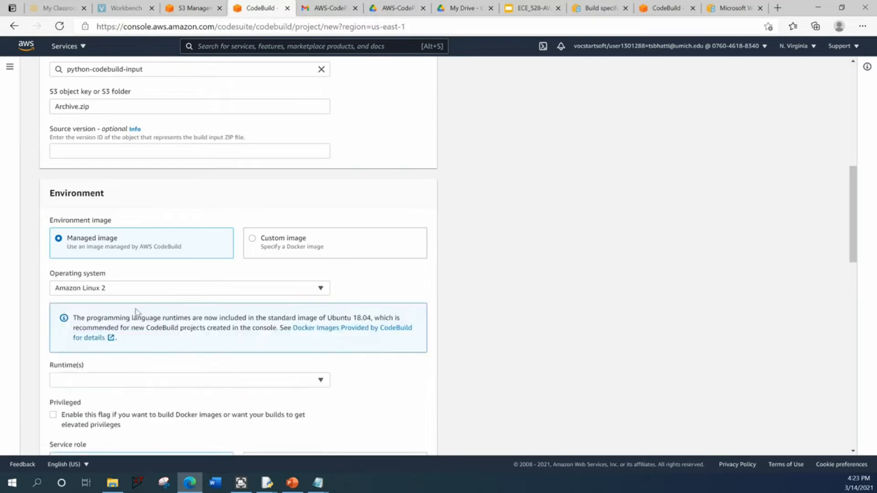
- Choose the Standard runtime and the aws/codebuild/amazonlinux2-x86_64-standard:3.0 image for the environment
scroll(131, 320, down, 2)
click(131, 320)
click(118, 349)
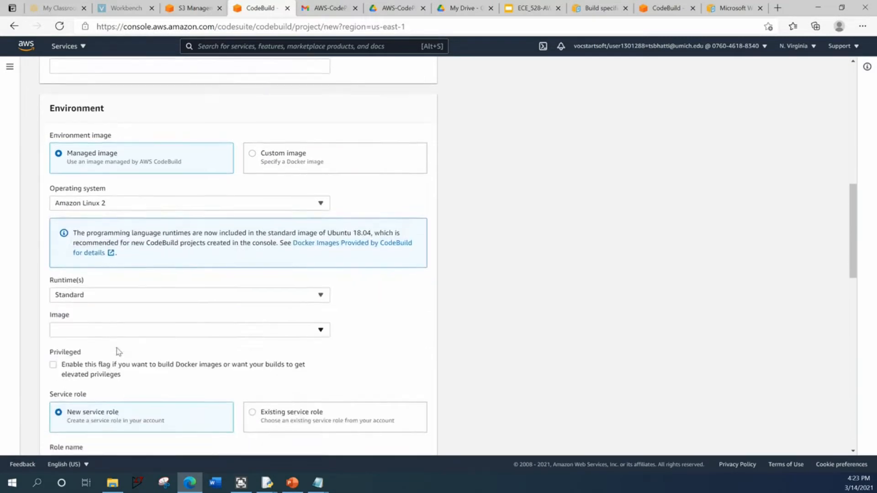
scroll(117, 350, down, 1)
click(117, 297)
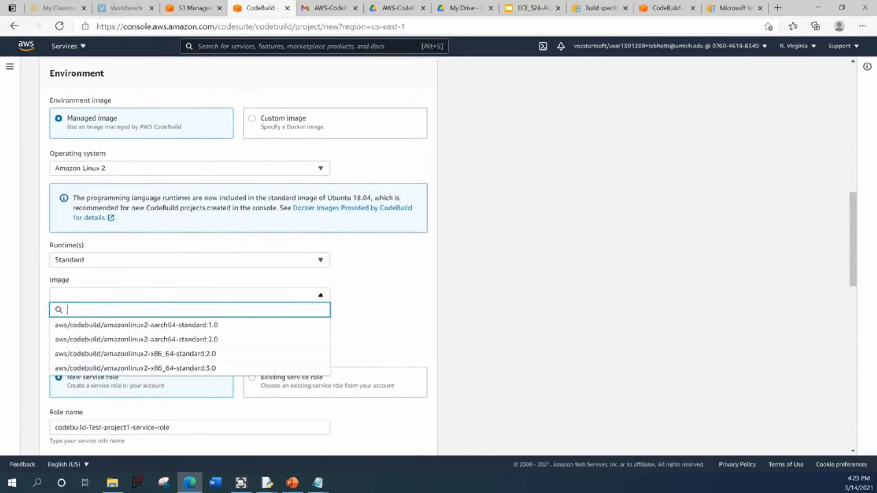
click(118, 368)
- Review the project's service role and buildspec file settings
scroll(113, 356, down, 4)
scroll(113, 356, down, 5)
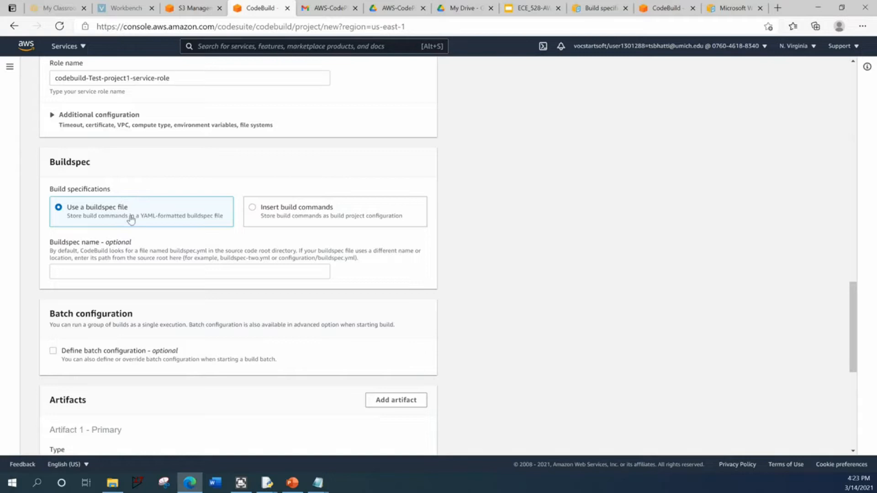
scroll(163, 191, up, 2)
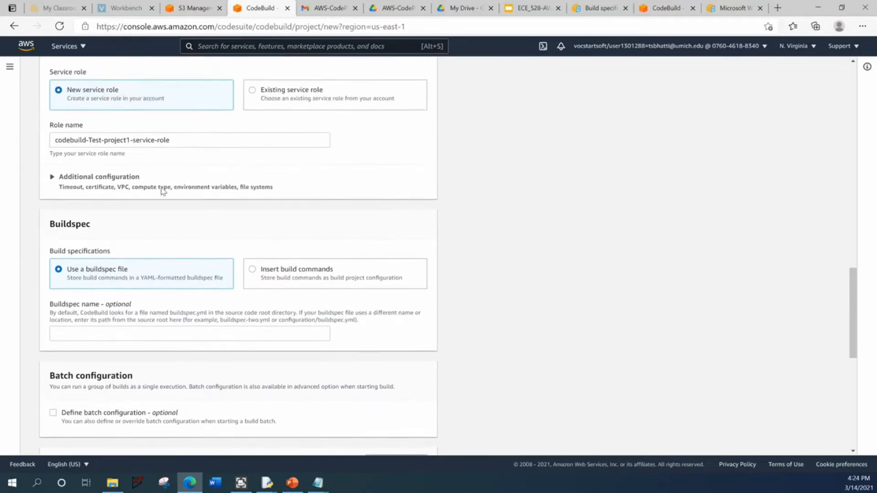
scroll(149, 215, down, 2)
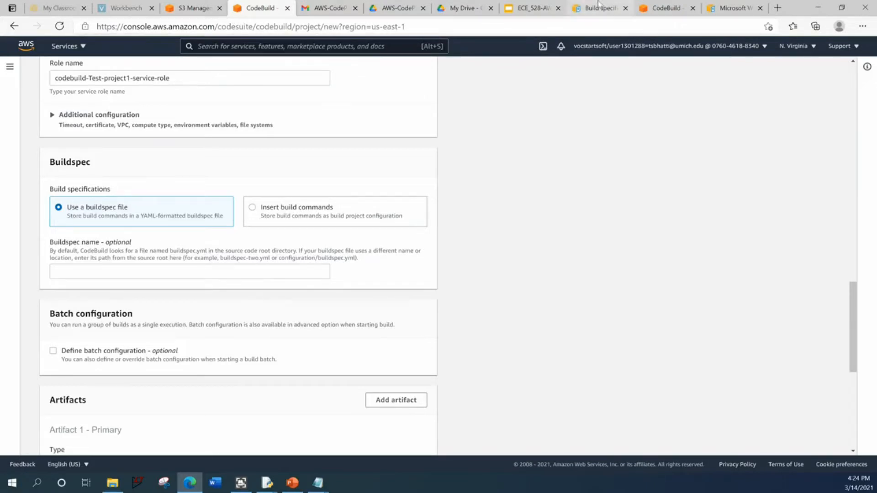
- Look through the Build specification reference for CodeBuild in the AWS user guide, including its buildspec syntax section
click(598, 6)
scroll(299, 249, up, 5)
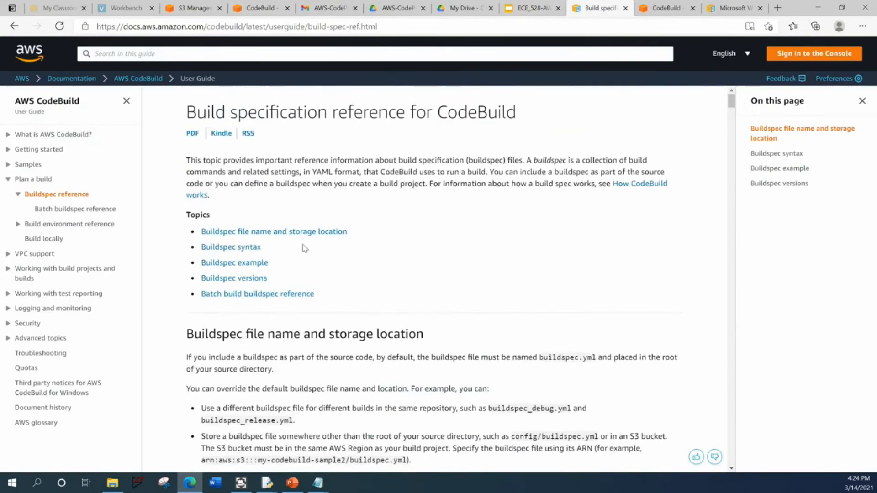
drag(186, 112, 518, 110)
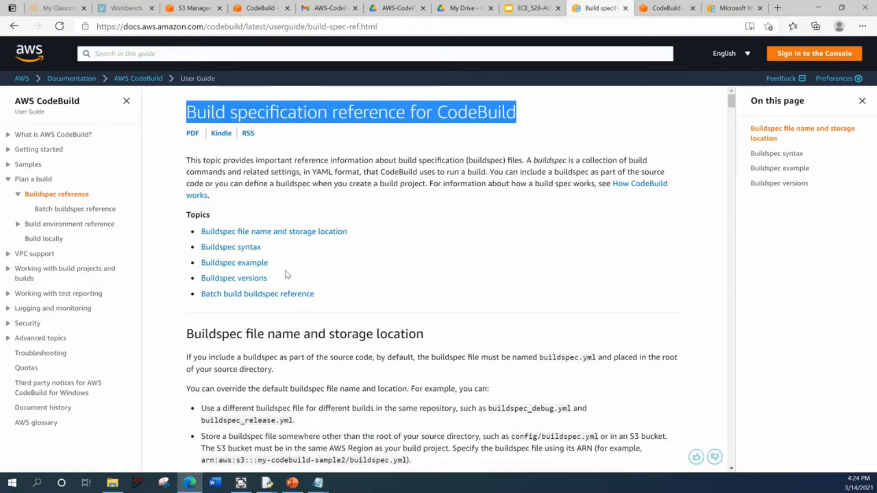
click(262, 263)
scroll(356, 346, down, 20)
scroll(286, 325, down, 15)
scroll(302, 315, down, 10)
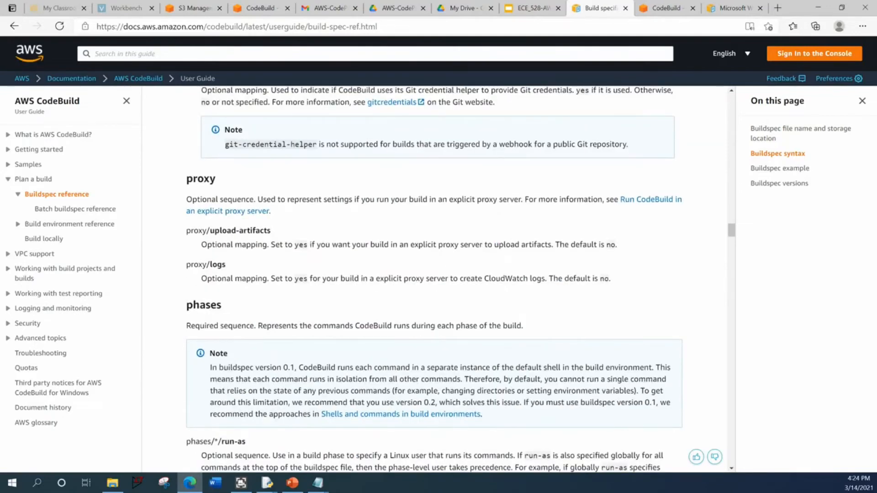
scroll(391, 290, down, 10)
drag(732, 249, 703, 94)
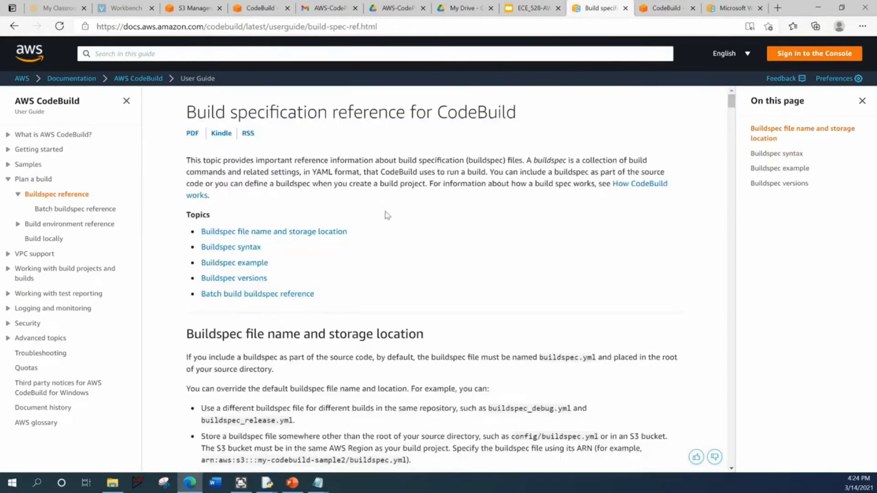
- Examine the version and the install, build and post_build phases in the guide's buildspec example
click(235, 262)
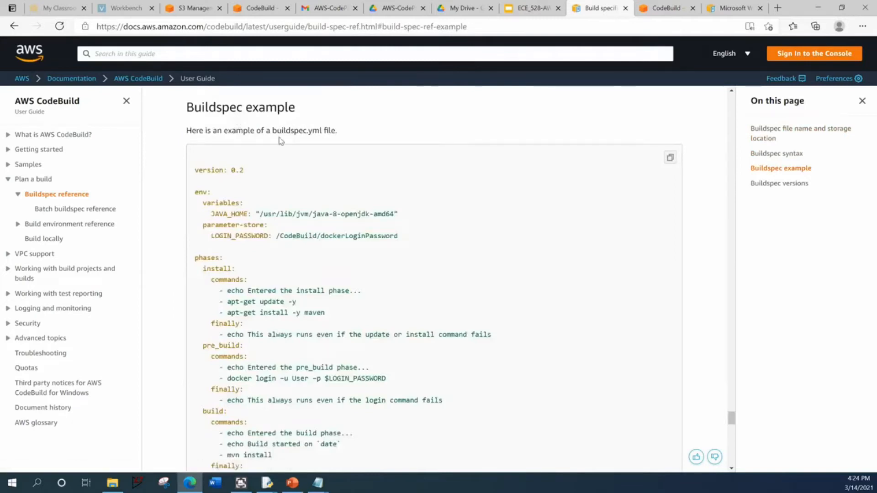
scroll(241, 230, down, 6)
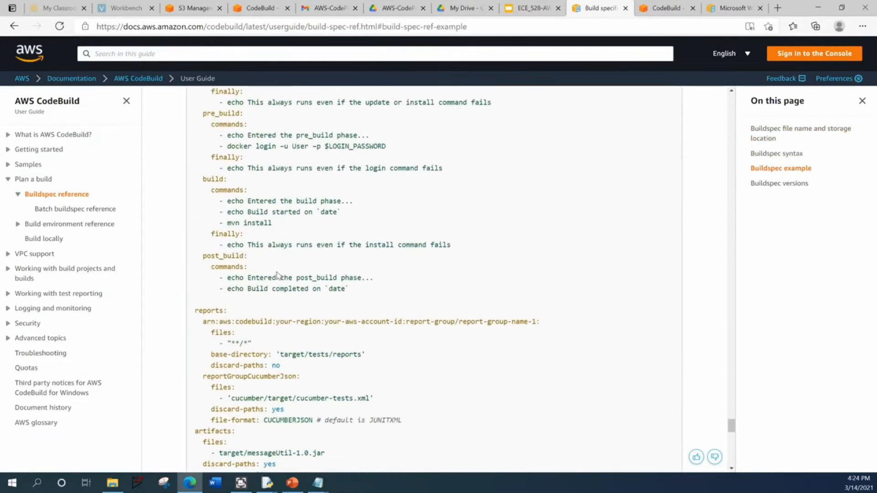
scroll(274, 281, down, 4)
scroll(274, 281, up, 5)
scroll(274, 281, up, 6)
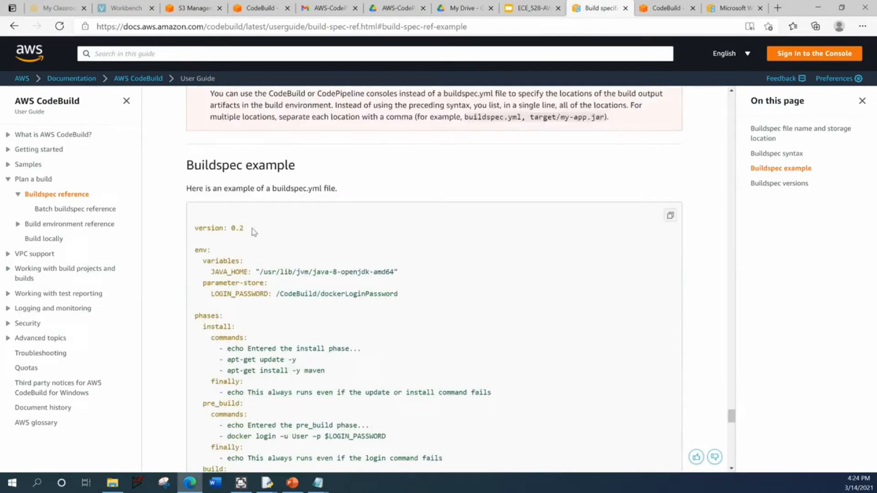
scroll(274, 247, down, 3)
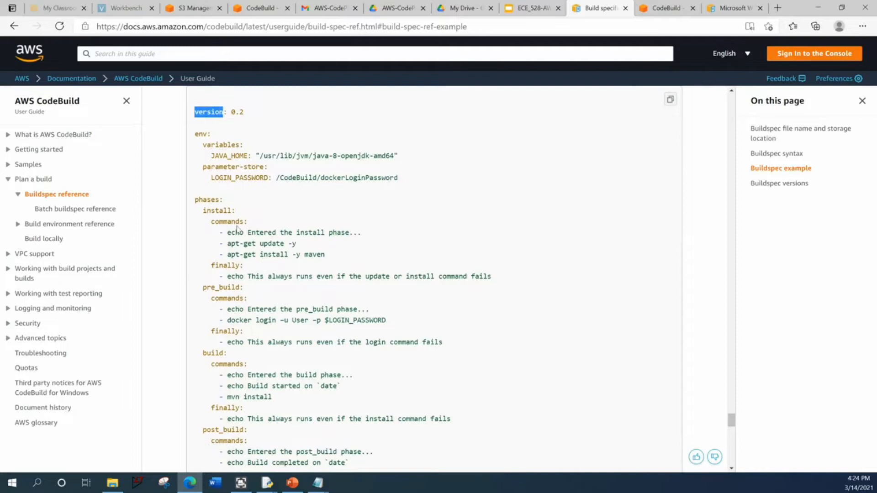
drag(202, 211, 264, 263)
scroll(243, 223, down, 1)
scroll(243, 240, down, 1)
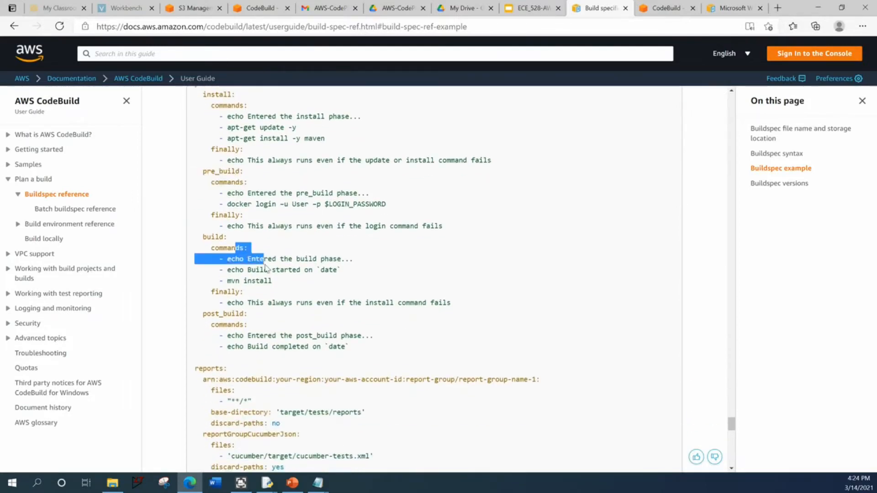
drag(208, 315, 358, 353)
click(365, 348)
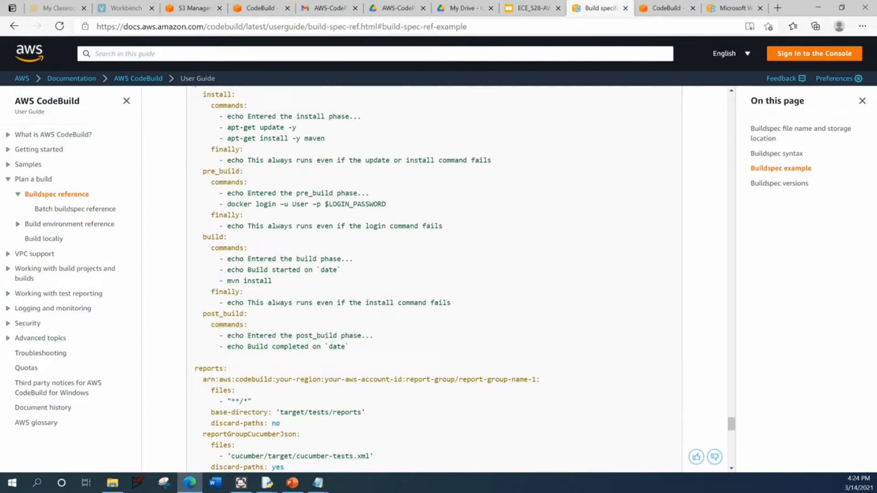
- Examine the buildspec example's artifacts, cache and phase commands with their explanations, and return to the CodeBuild console
scroll(338, 365, down, 8)
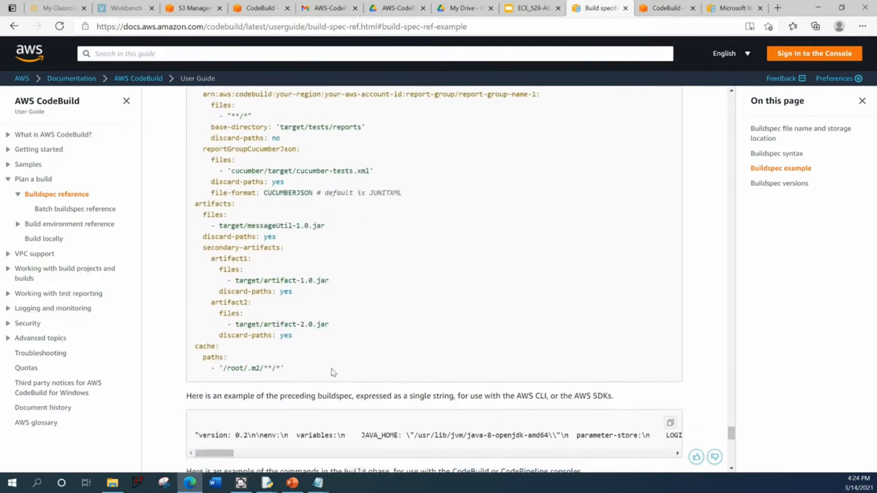
scroll(333, 373, up, 6)
scroll(334, 373, up, 2)
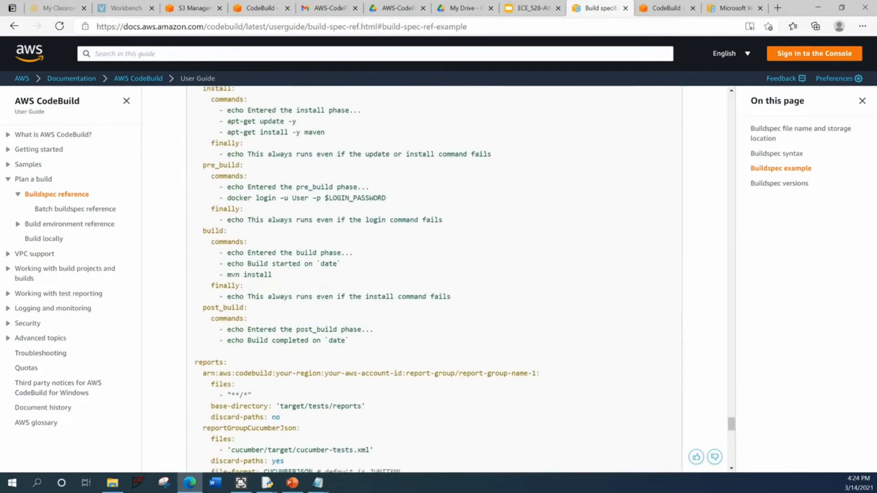
drag(273, 282, 226, 262)
click(274, 267)
scroll(294, 268, up, 1)
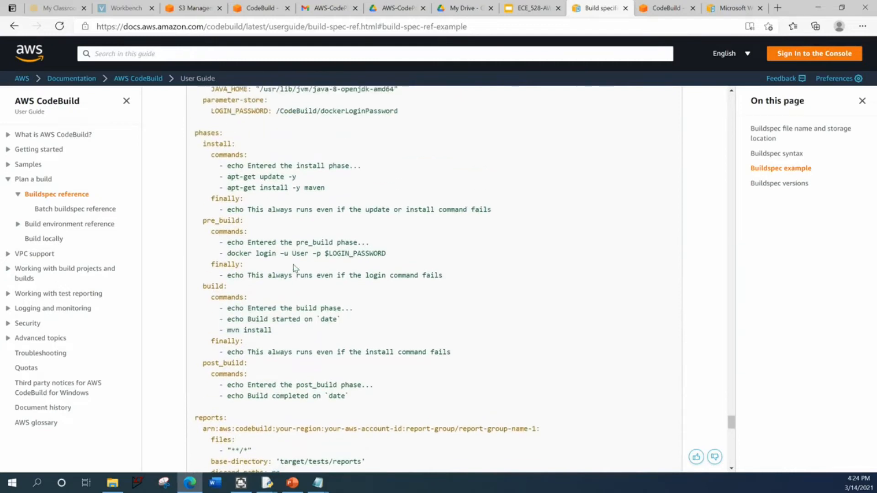
drag(386, 262, 227, 251)
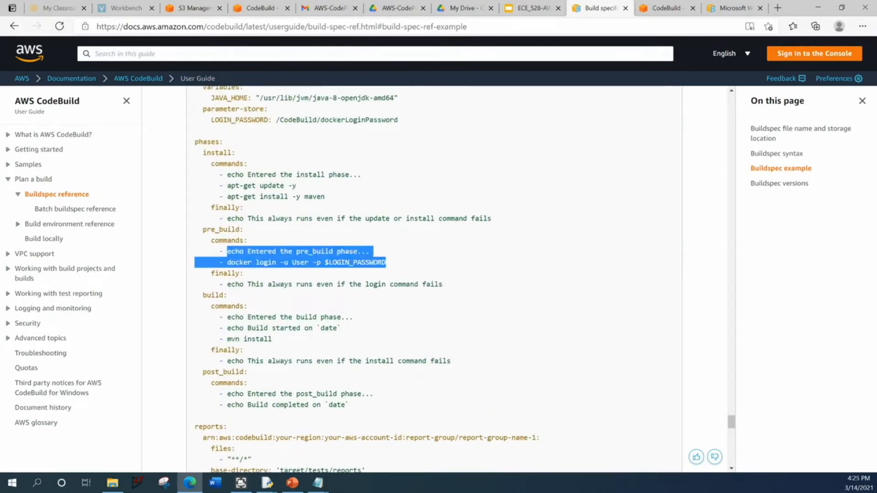
drag(328, 197, 226, 174)
scroll(227, 175, down, 10)
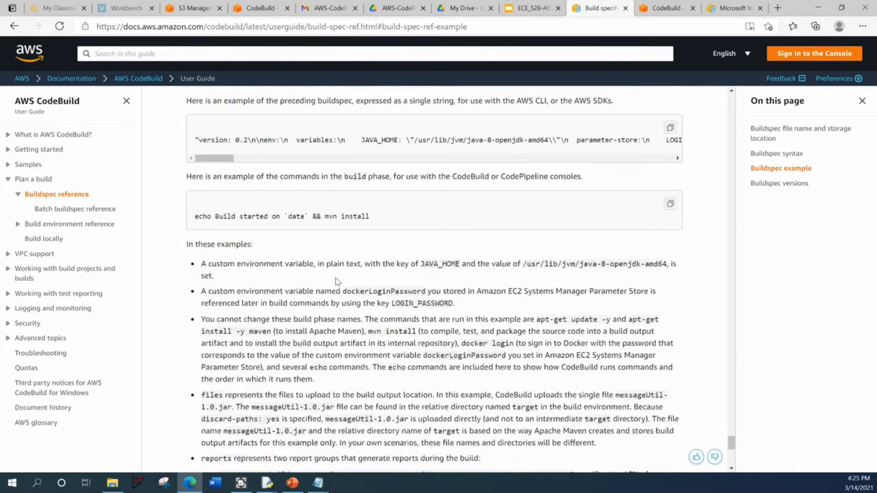
scroll(332, 286, down, 10)
scroll(429, 247, up, 20)
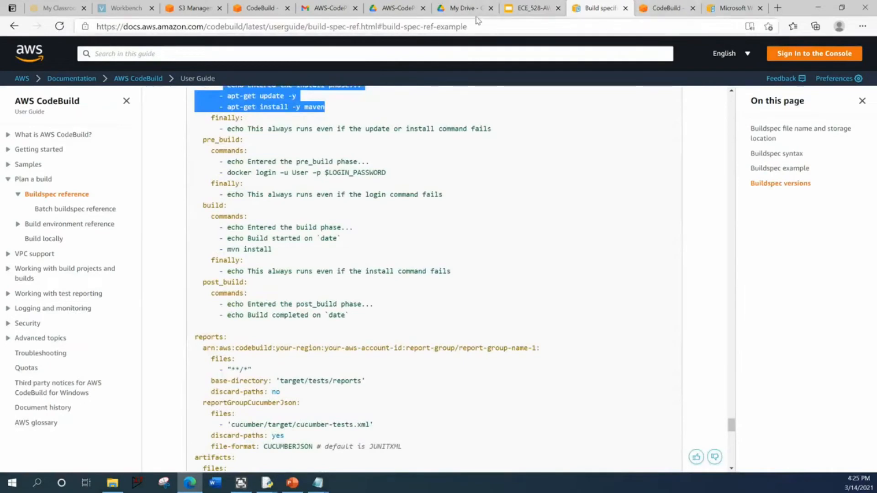
click(666, 8)
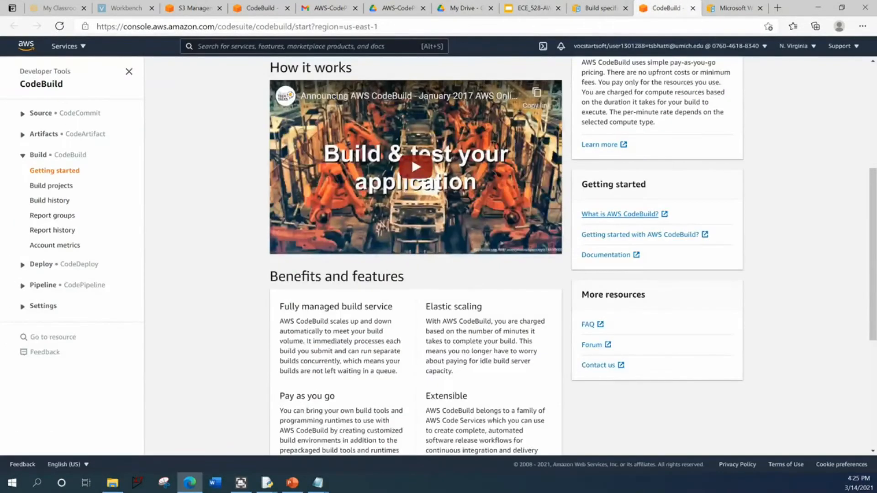
- Set the primary artifact type to Amazon S3 with the bucket codebuild-region-id-account-id-output-buckettest1 in the new build project form
click(733, 7)
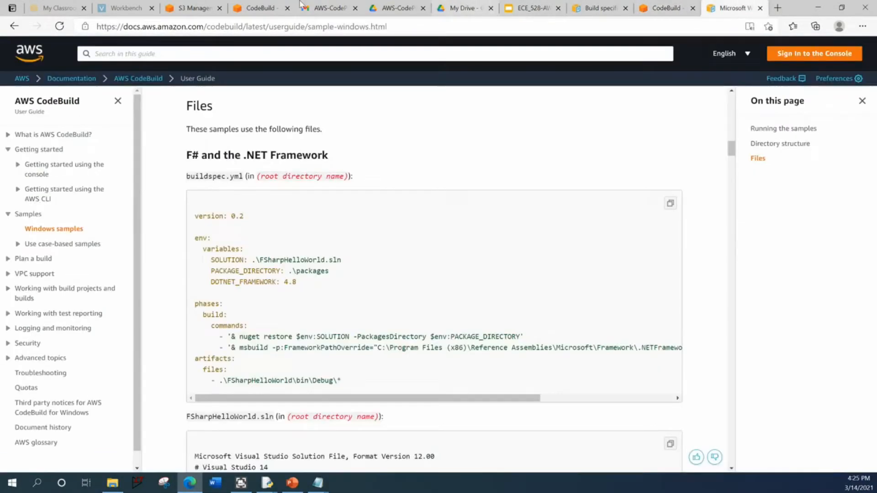
click(260, 8)
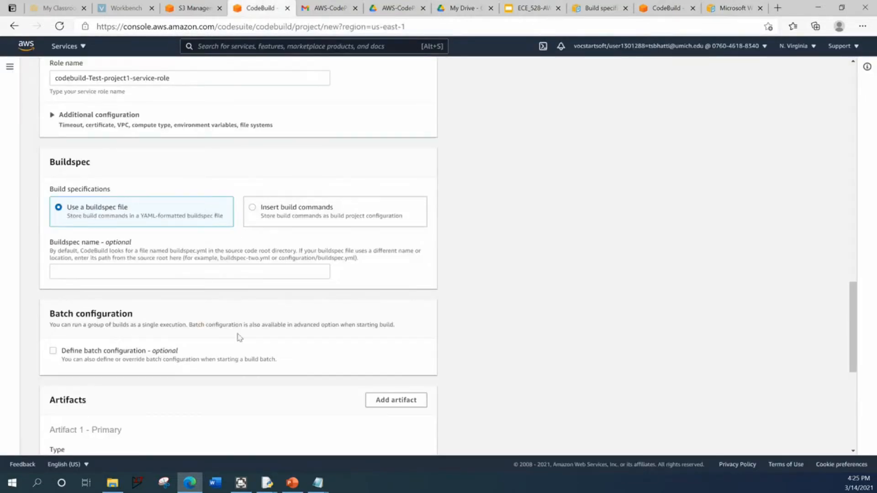
scroll(173, 351, down, 5)
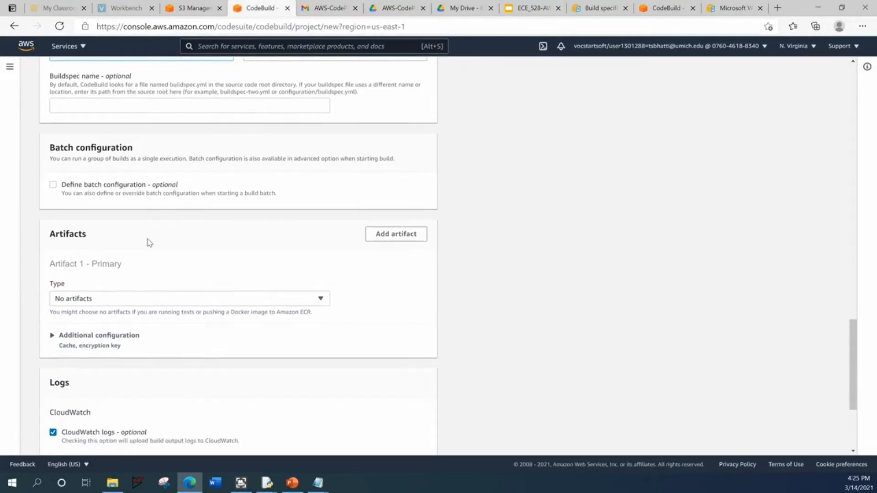
click(137, 229)
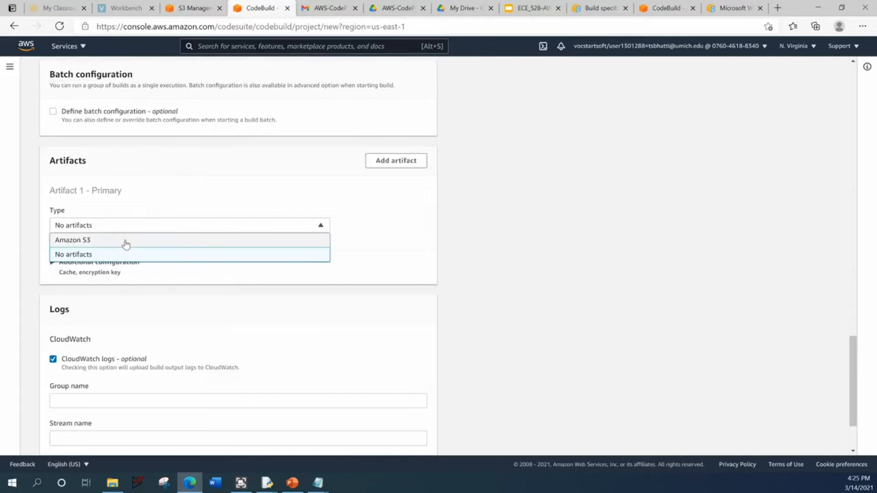
click(122, 240)
click(98, 272)
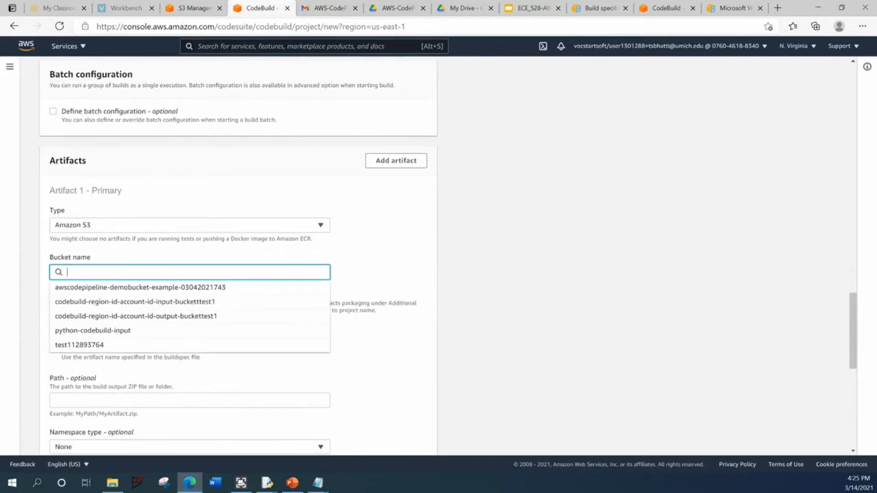
click(101, 317)
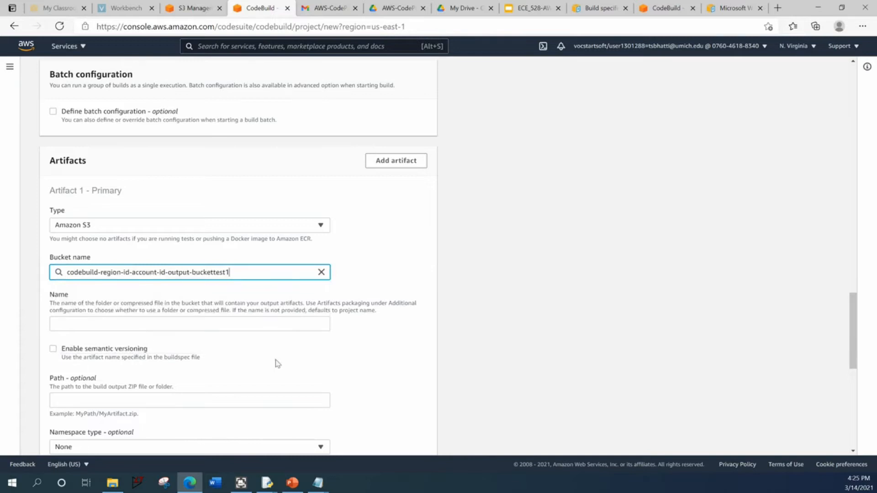
- Create the build project, leaving the artifact packaging and log settings at their defaults
scroll(196, 382, down, 8)
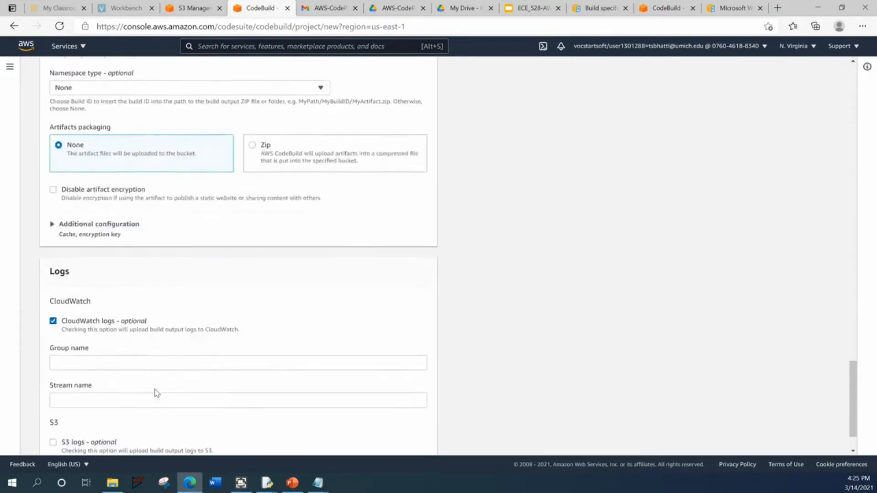
scroll(157, 393, down, 1)
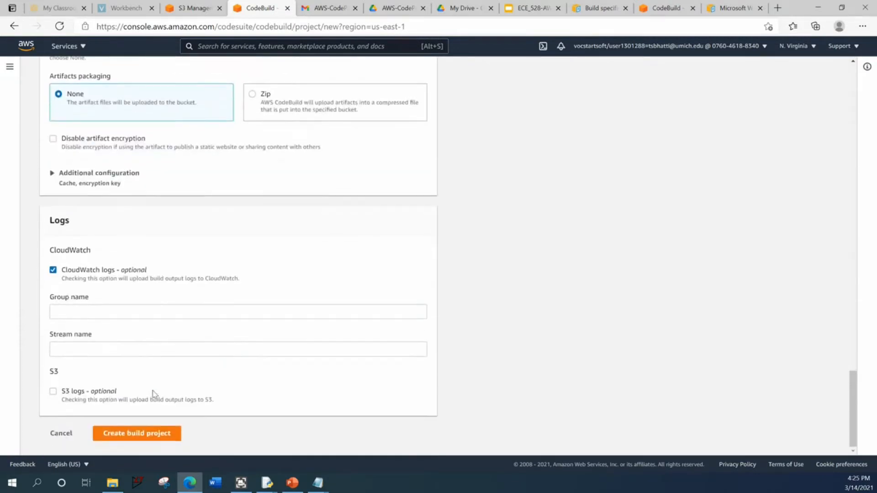
click(150, 437)
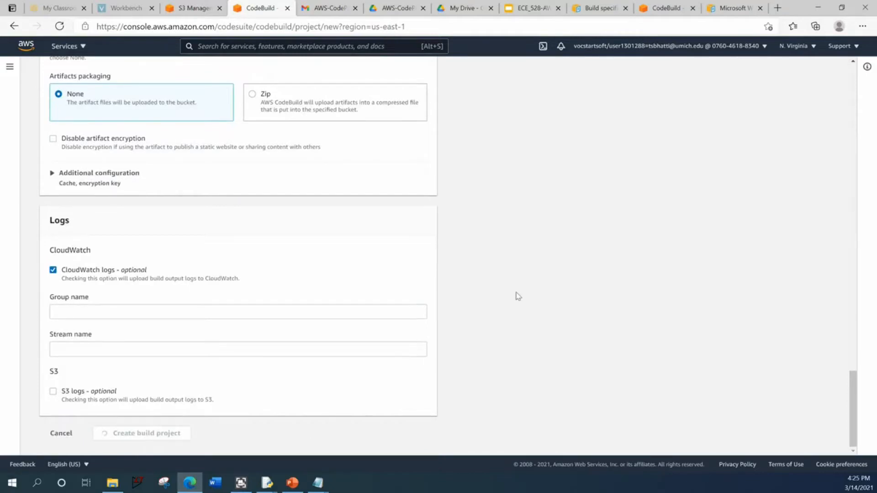
- Look over the local CodeBuild Archive folder and its buildspec, main, requirements and test_main files in File Explorer
click(192, 8)
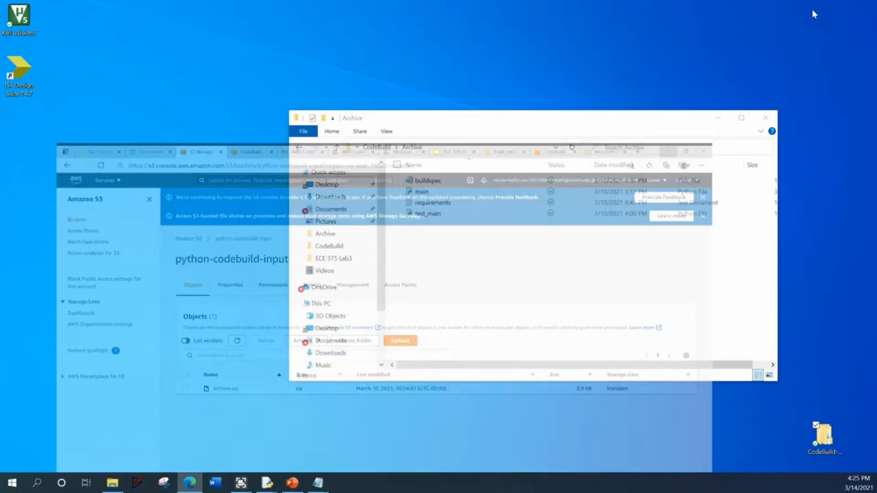
click(818, 8)
drag(446, 247, 435, 173)
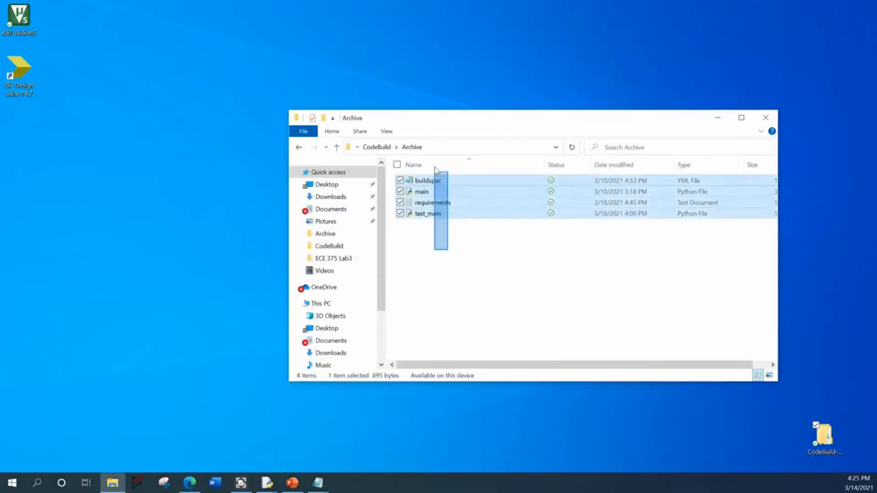
click(383, 146)
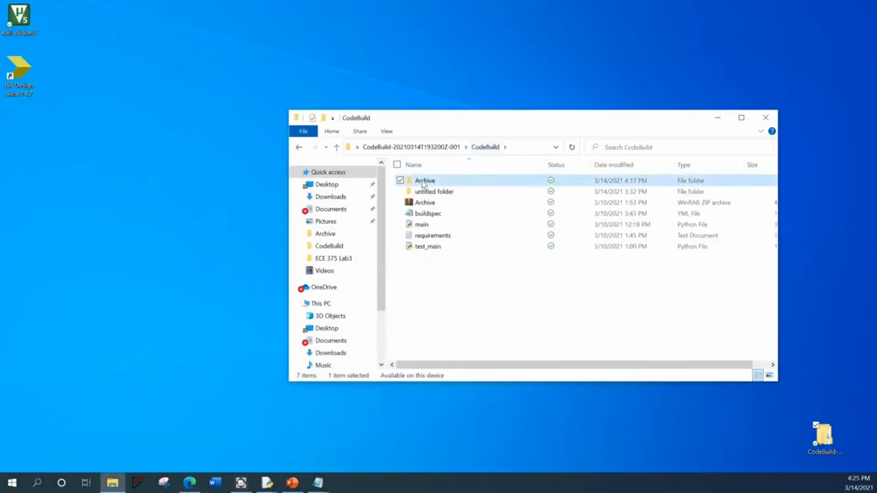
double_click(423, 181)
drag(443, 261, 423, 177)
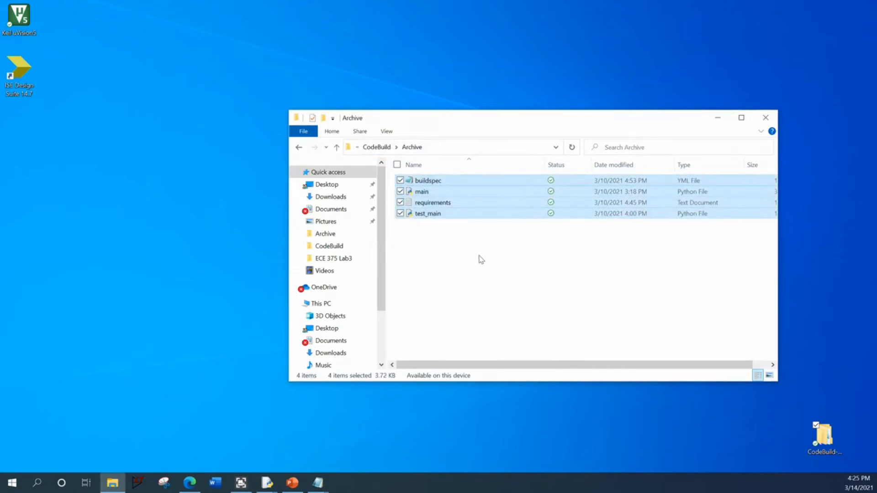
click(475, 256)
click(436, 181)
click(438, 194)
click(440, 214)
click(441, 204)
click(441, 185)
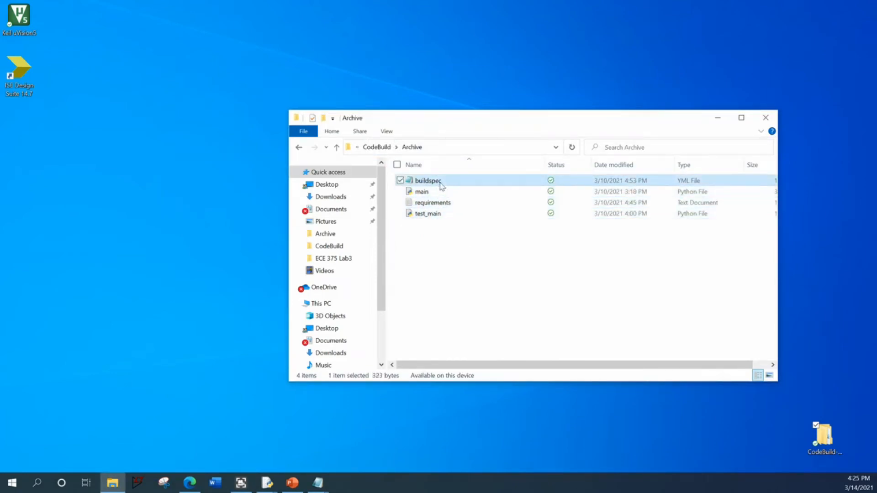
- Open the Archive folder's buildspec file in Notepad and view its whole text
right_click(440, 181)
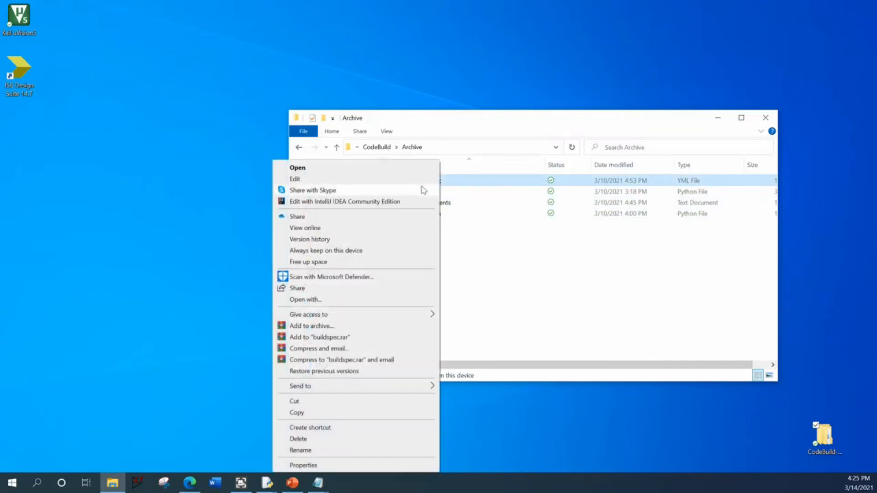
click(369, 179)
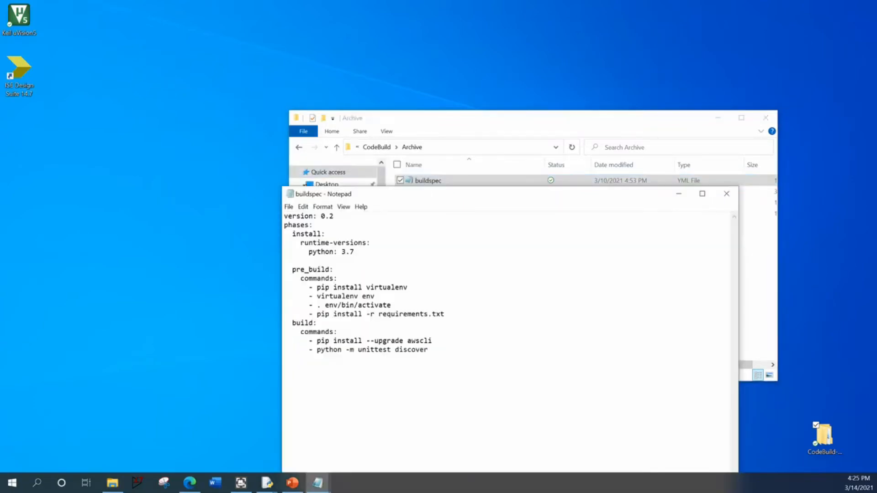
drag(371, 196, 359, 175)
key(ctrl+a)
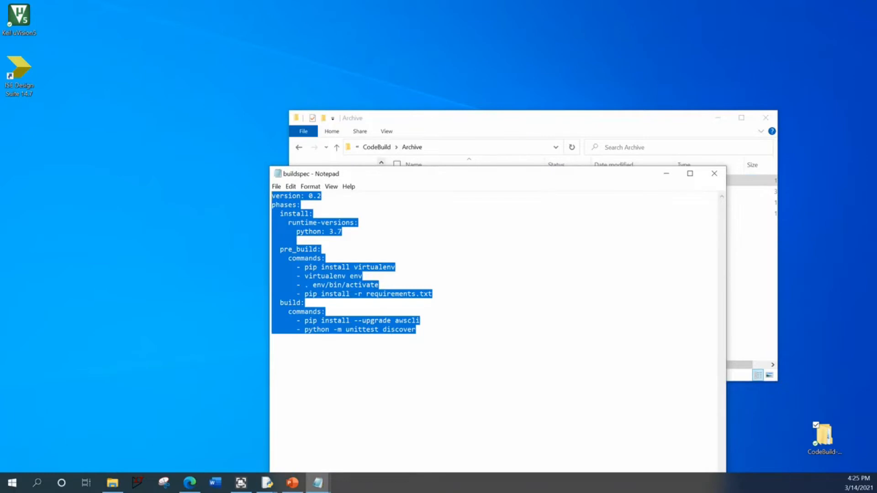
click(416, 329)
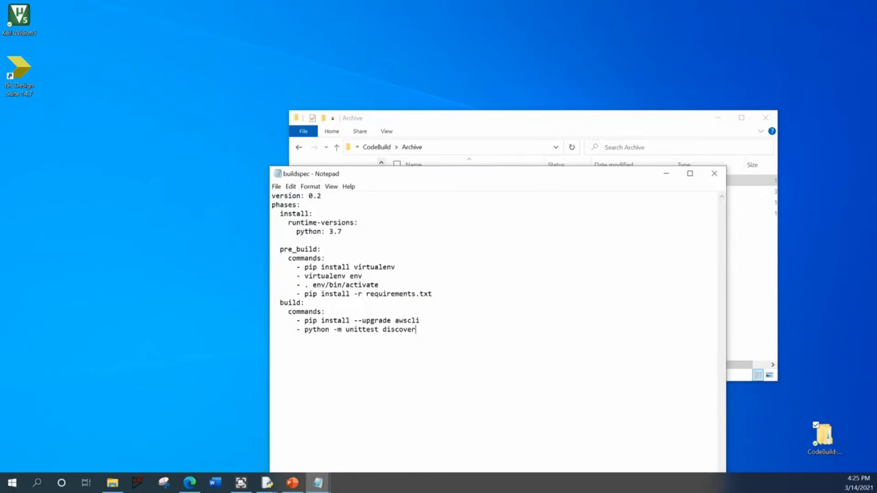
- Examine the buildspec's version line and the Python runtime version in its install phase
key(ctrl+Home)
key(shift+End)
drag(308, 177, 275, 154)
key(Down)
key(Down)
drag(246, 191, 311, 209)
click(315, 209)
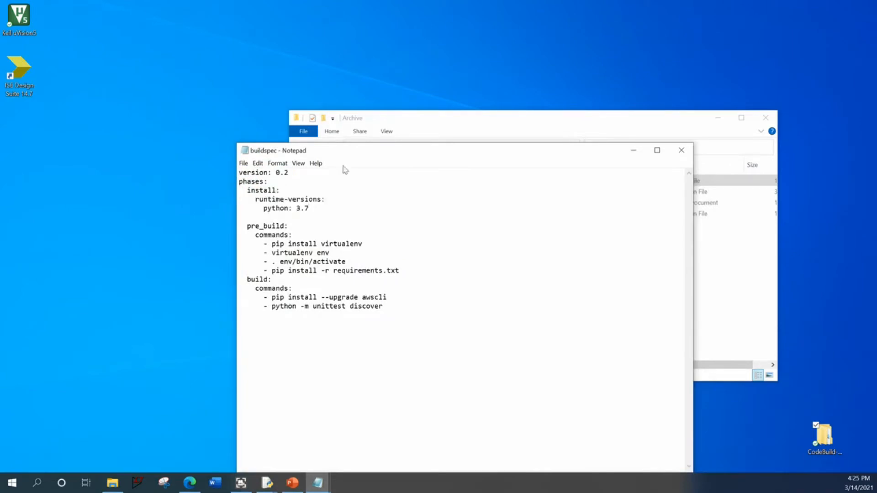
drag(405, 157, 399, 251)
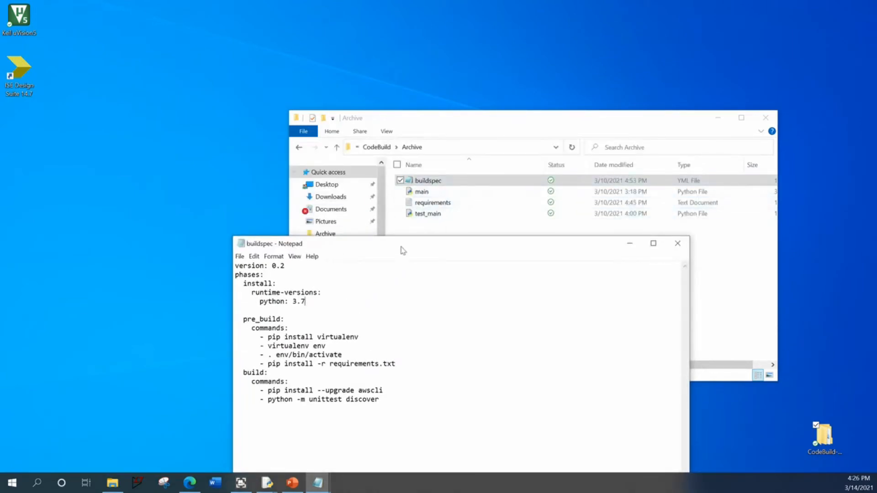
drag(403, 248, 413, 214)
drag(269, 268, 315, 269)
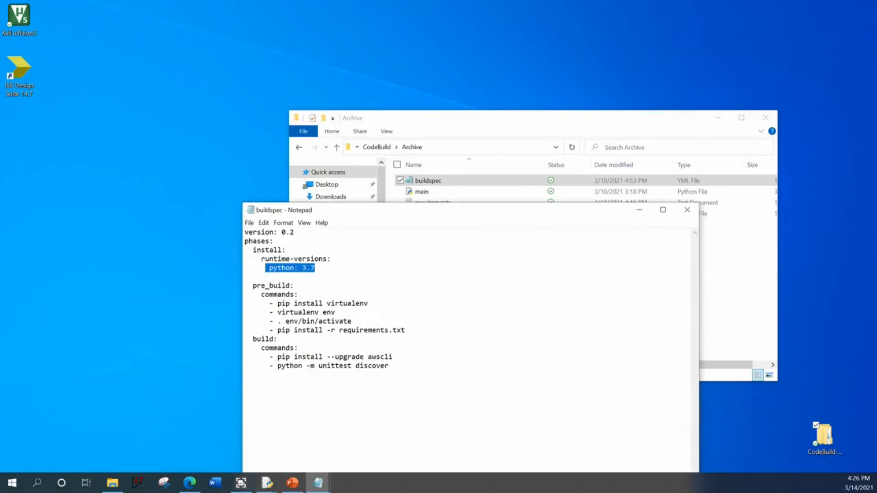
drag(347, 204, 339, 166)
click(299, 263)
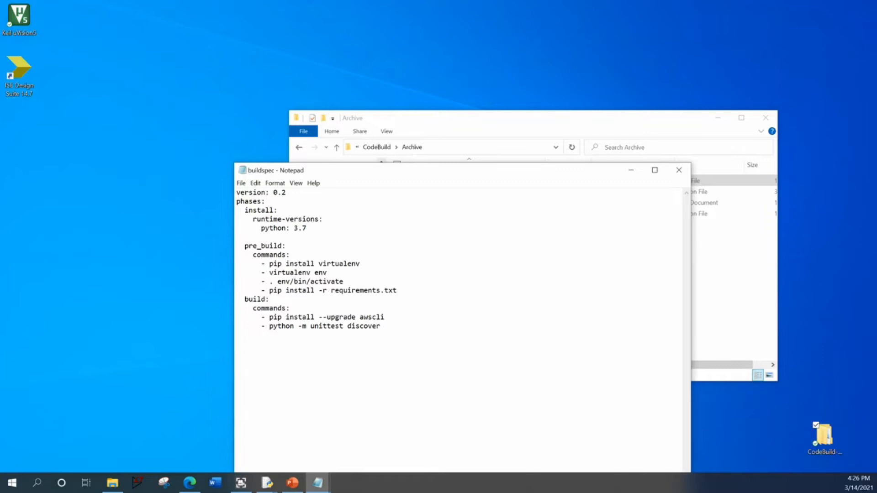
- Examine the buildspec's pre_build commands, including the pip install line that references requirements.txt
drag(244, 246, 285, 255)
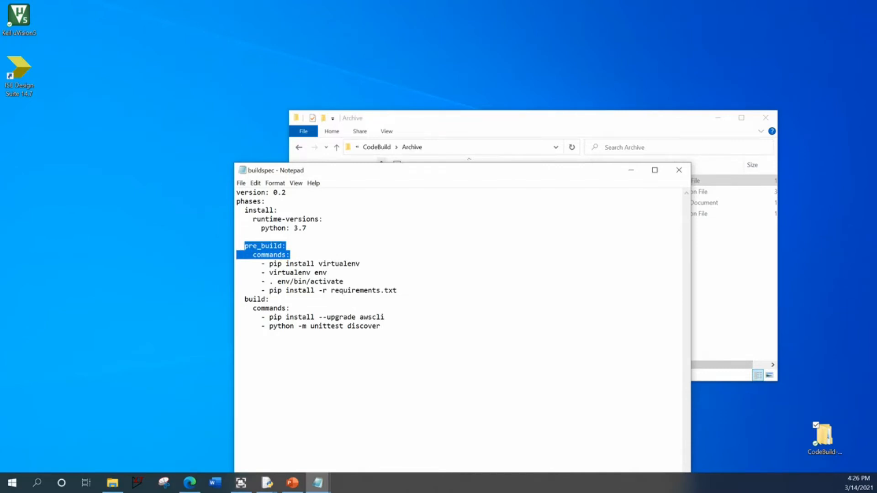
drag(388, 171, 381, 200)
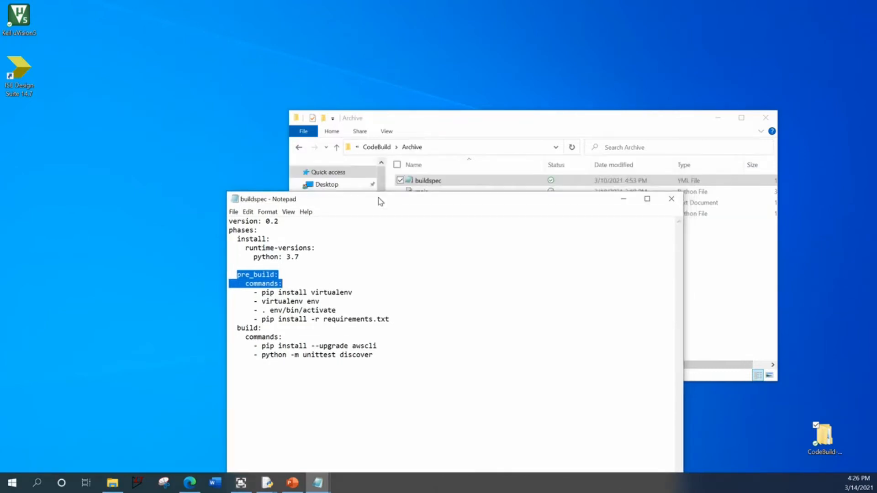
drag(389, 319, 258, 292)
click(282, 336)
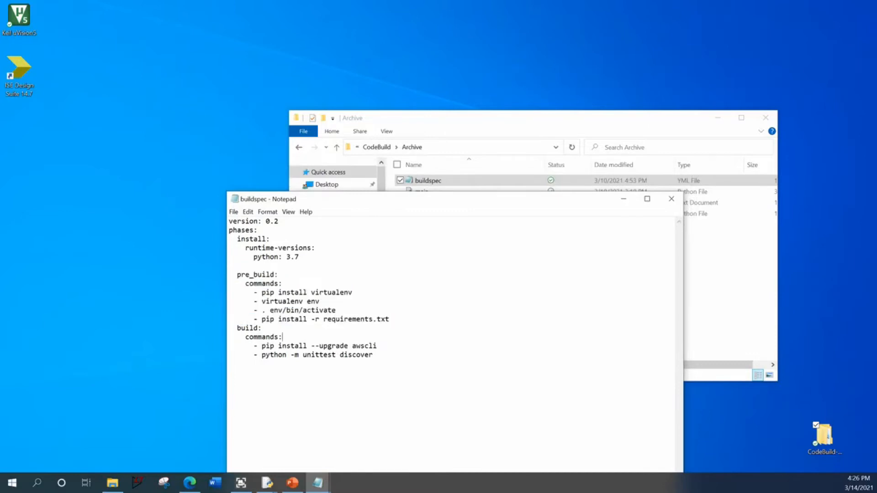
drag(389, 318, 323, 319)
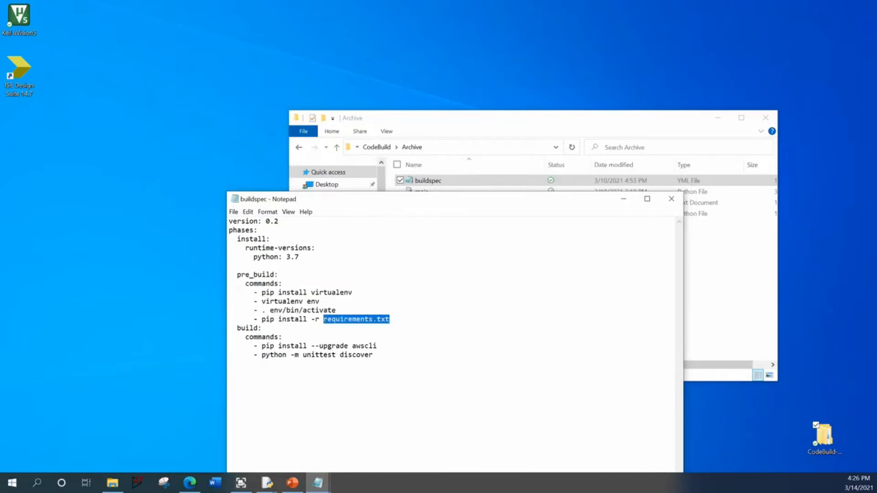
- Open the requirements file from the Archive folder and examine its list of packages and versions
click(475, 119)
double_click(457, 203)
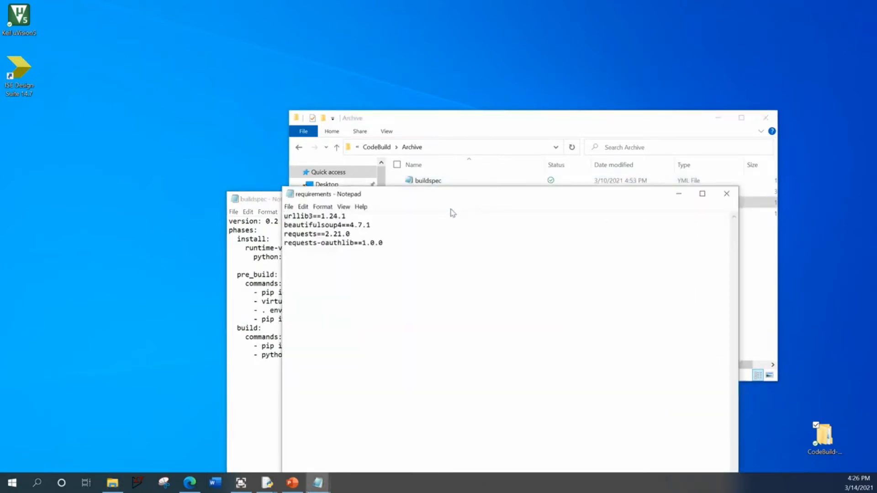
drag(284, 216, 384, 243)
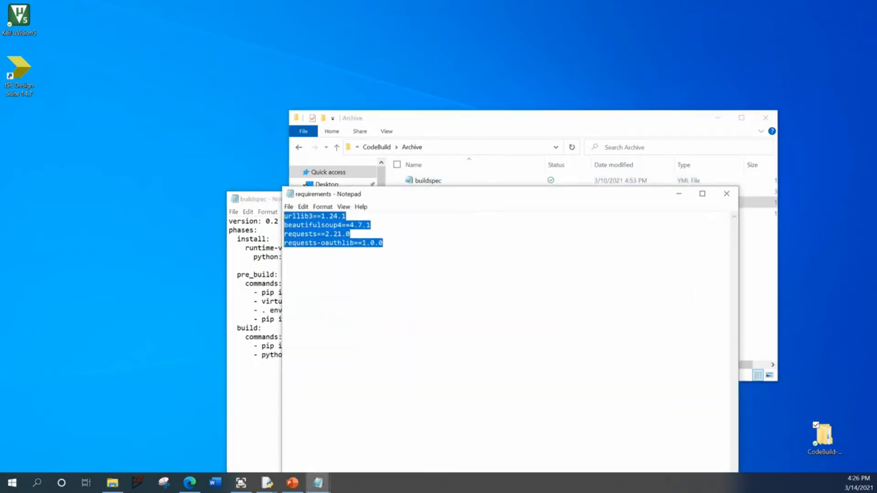
drag(411, 194, 408, 225)
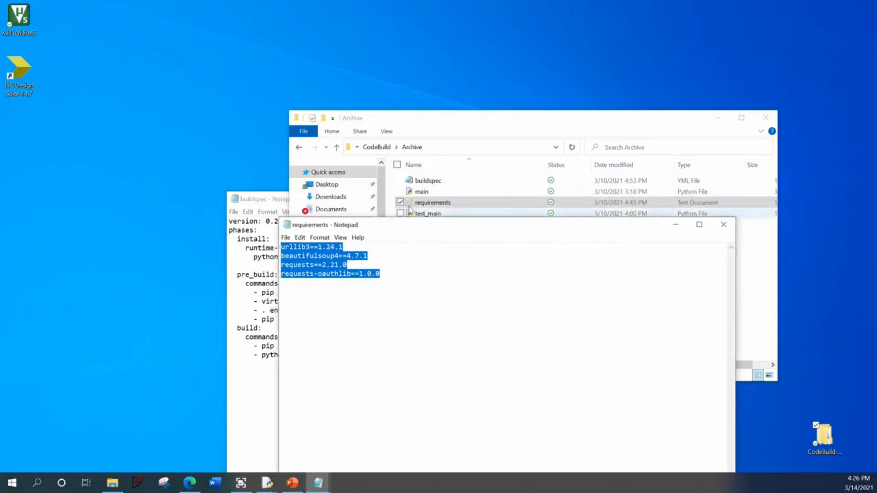
- Return to the buildspec file and examine its pre_build and build phase commands, including the unittest command
click(274, 199)
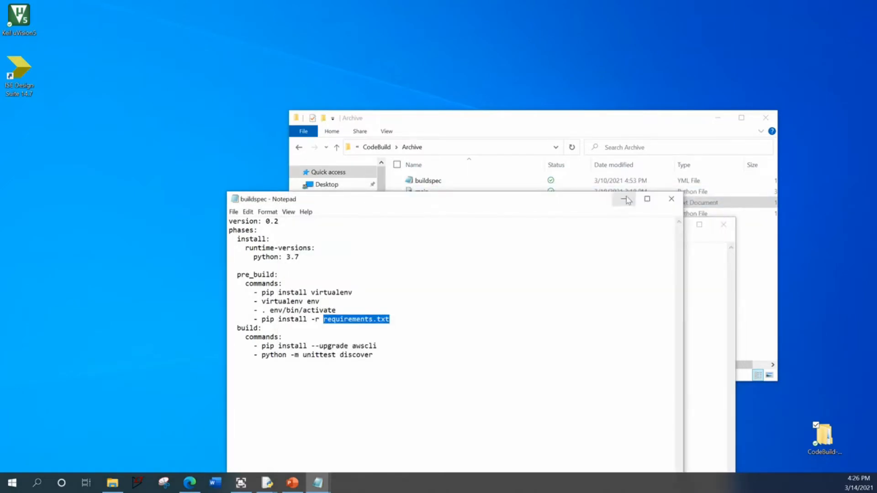
drag(389, 319, 229, 274)
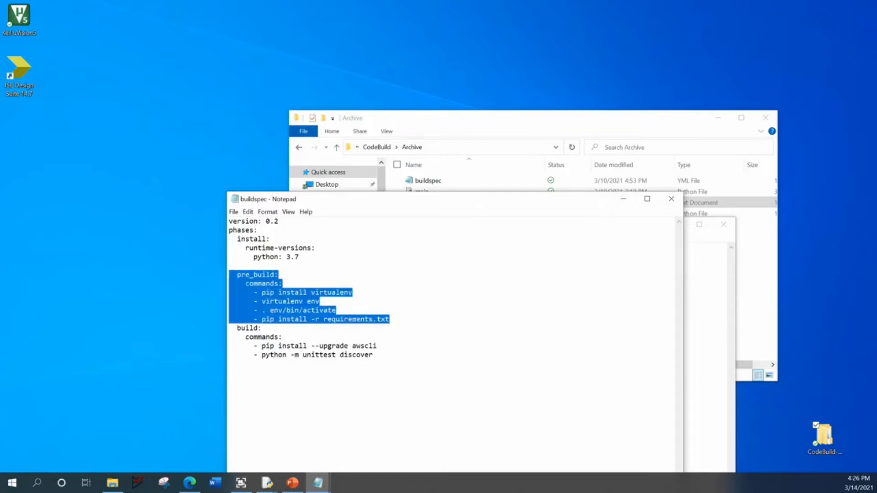
click(245, 337)
drag(236, 327, 360, 355)
click(378, 346)
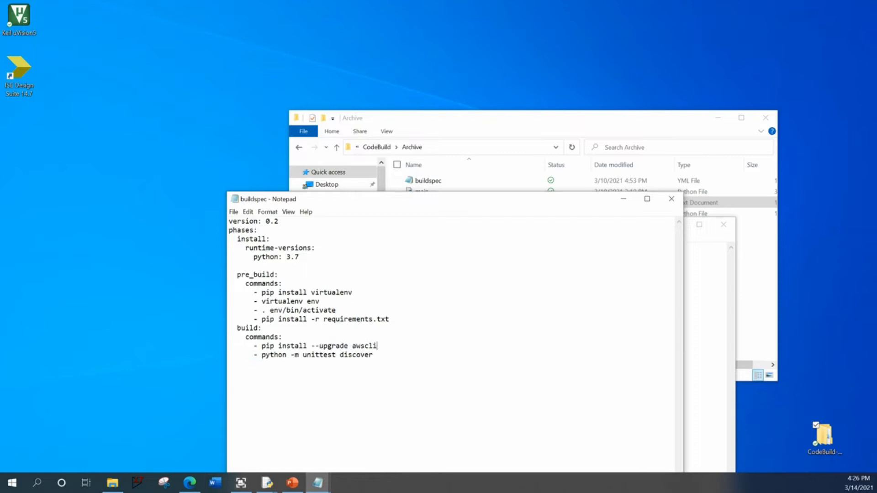
drag(262, 355, 335, 355)
- Minimize the buildspec and requirements windows and locate the main and test_main Python files in the Archive folder
click(623, 199)
click(675, 224)
click(424, 194)
click(433, 216)
click(442, 241)
click(429, 193)
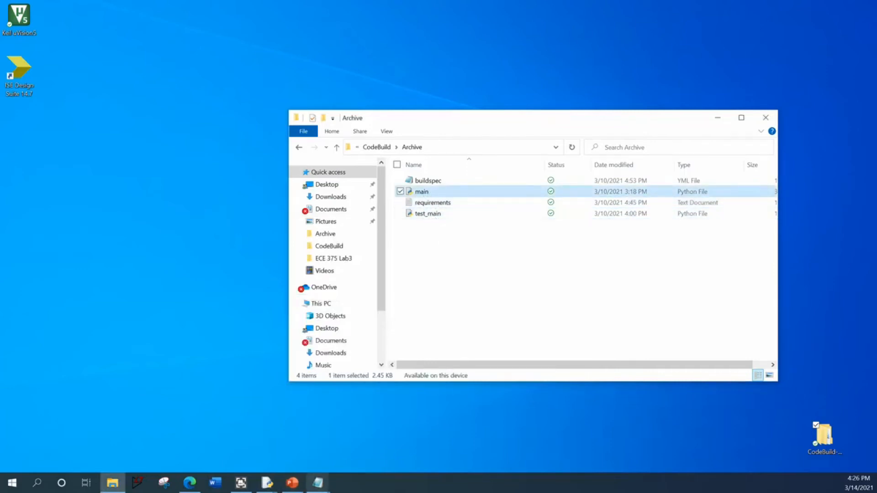
- Bring up the already open main.py in the Python editor and look through its functions
mouse_move(280, 485)
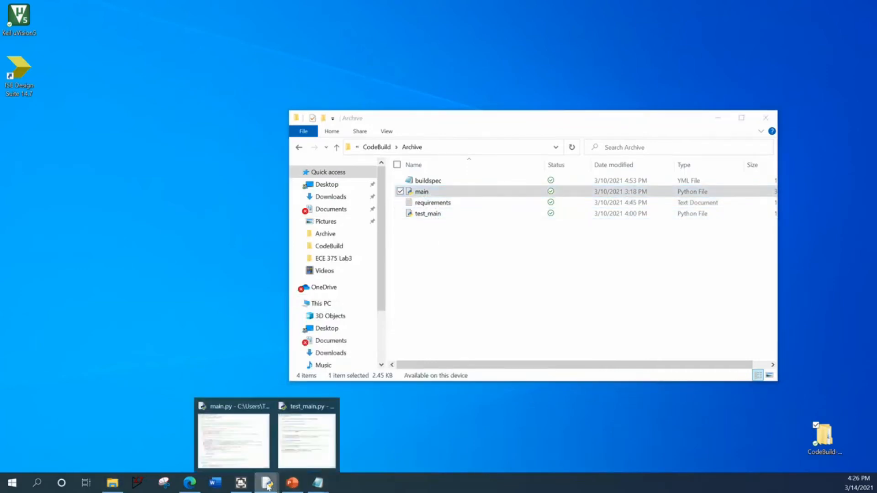
click(254, 456)
scroll(294, 247, down, 2)
scroll(294, 247, up, 2)
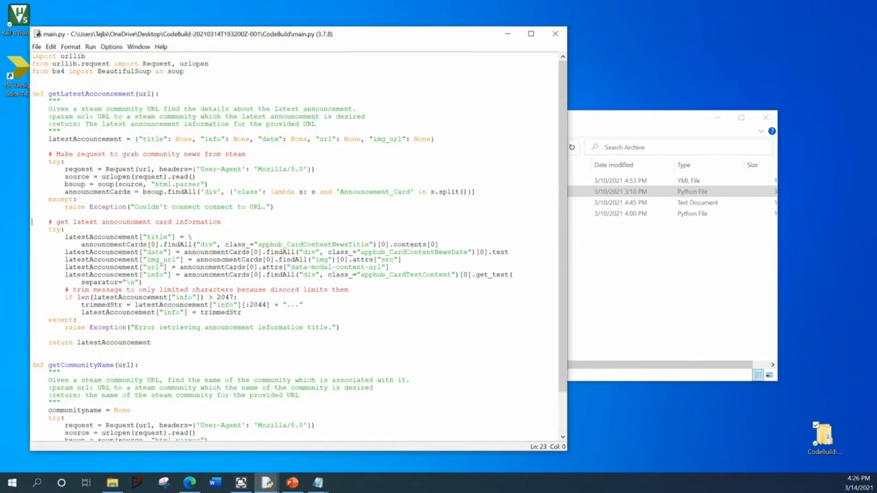
- Examine the getLatestAccouncement and getCommunityName functions in main.py
double_click(110, 94)
click(60, 100)
double_click(92, 94)
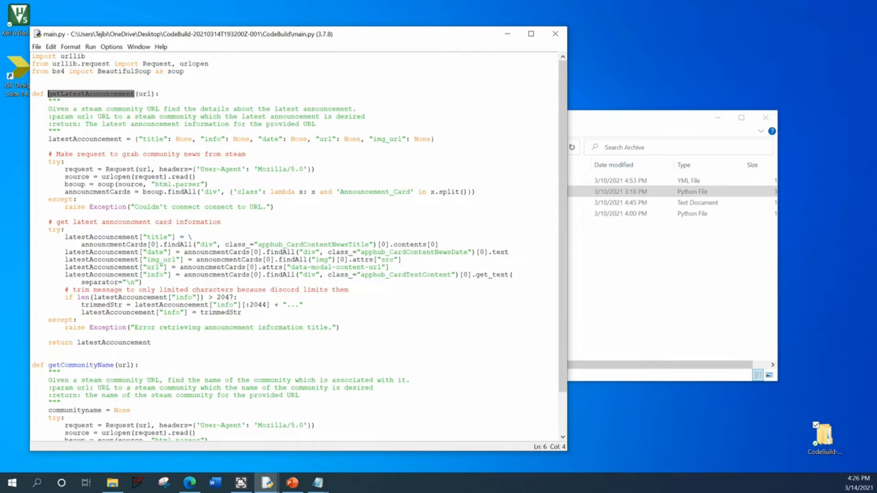
scroll(294, 246, down, 1)
double_click(85, 327)
scroll(67, 406, down, 1)
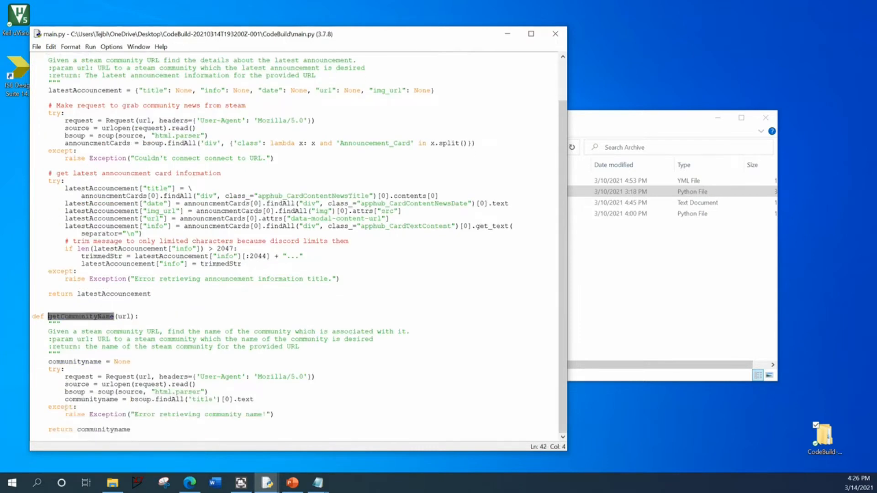
scroll(68, 406, up, 2)
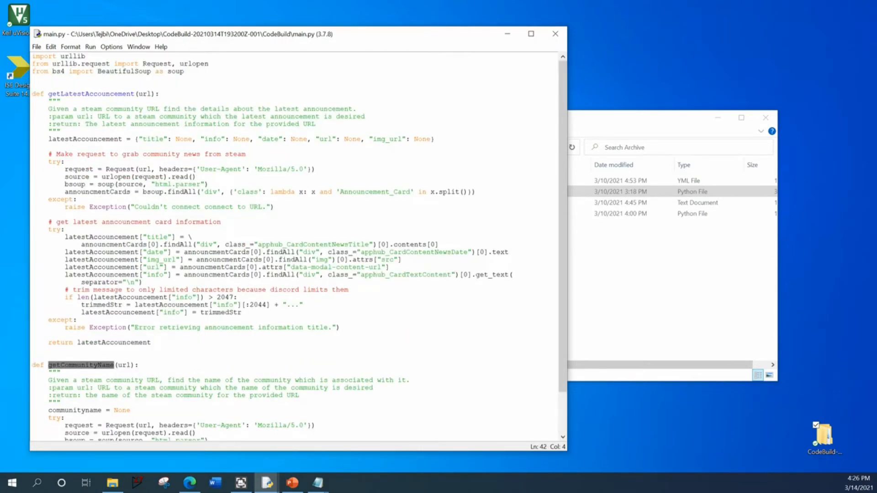
- Open the test_main Python file from the Archive folder in the Python editor and bring its window forward
click(603, 327)
double_click(485, 212)
right_click(484, 211)
click(513, 261)
click(267, 483)
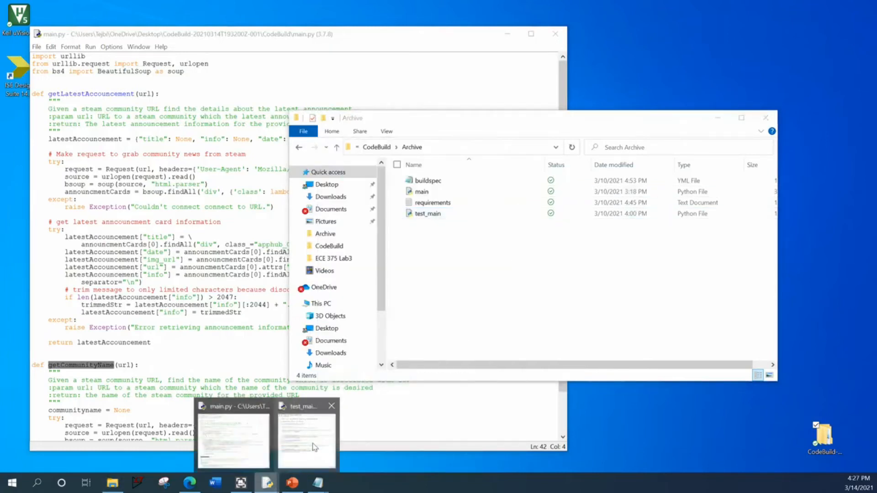
click(314, 446)
- Minimize the Archive folder window and arrange main.py and test_main.py side by side, enlarging test_main.py and narrowing main.py
drag(298, 68, 706, 40)
click(409, 121)
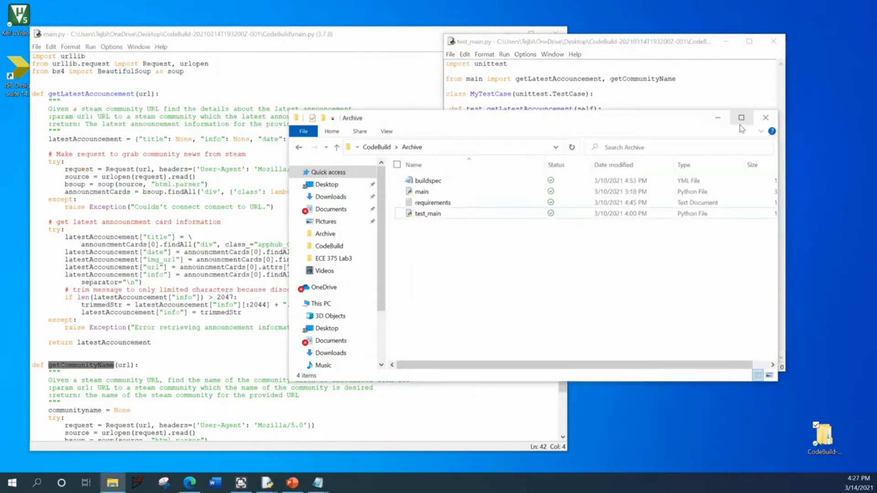
click(718, 117)
drag(734, 368, 727, 489)
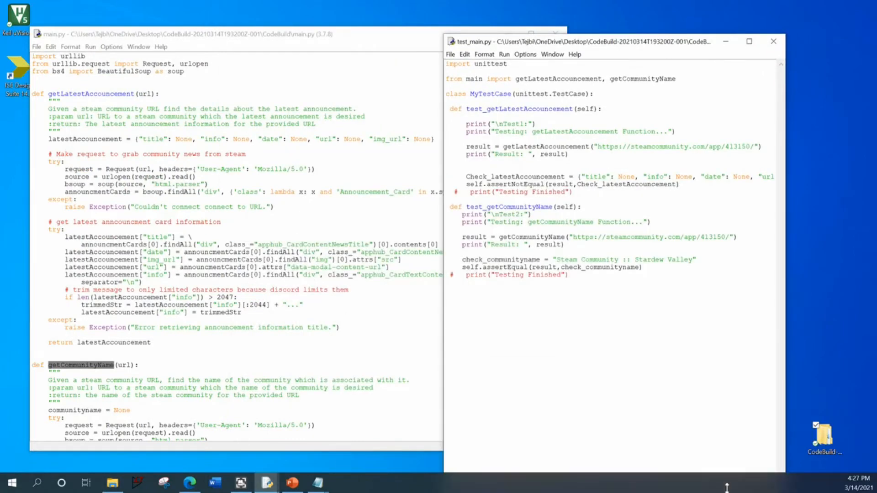
drag(787, 218, 853, 213)
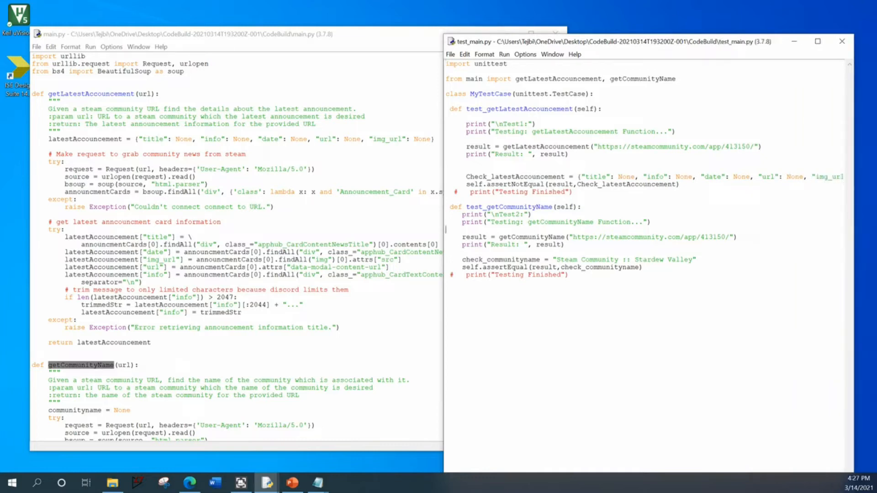
click(417, 48)
drag(406, 37, 382, 17)
drag(540, 316, 445, 319)
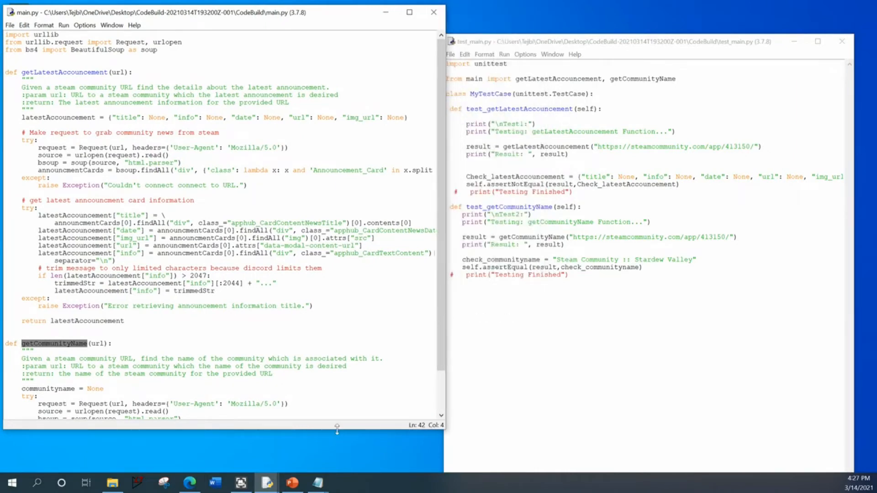
- Switch to the CodeBuild console in the browser, start a build of Test-project1, and show the build's phase details
click(189, 483)
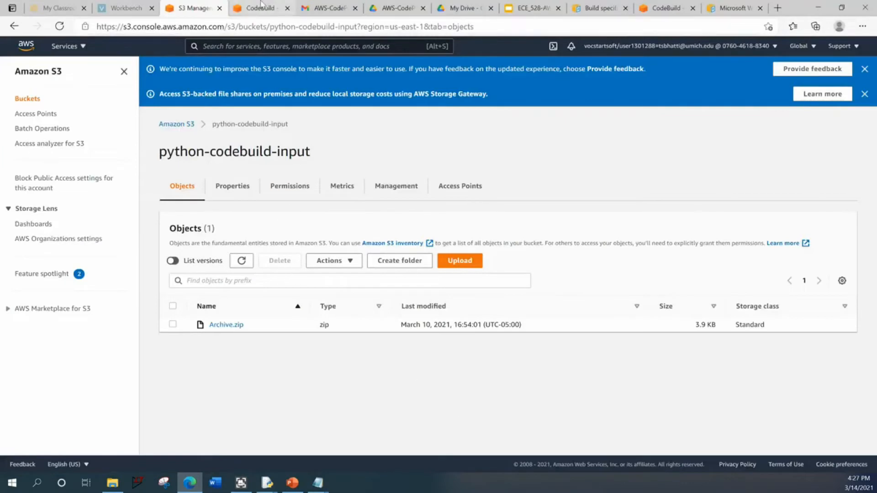
click(261, 5)
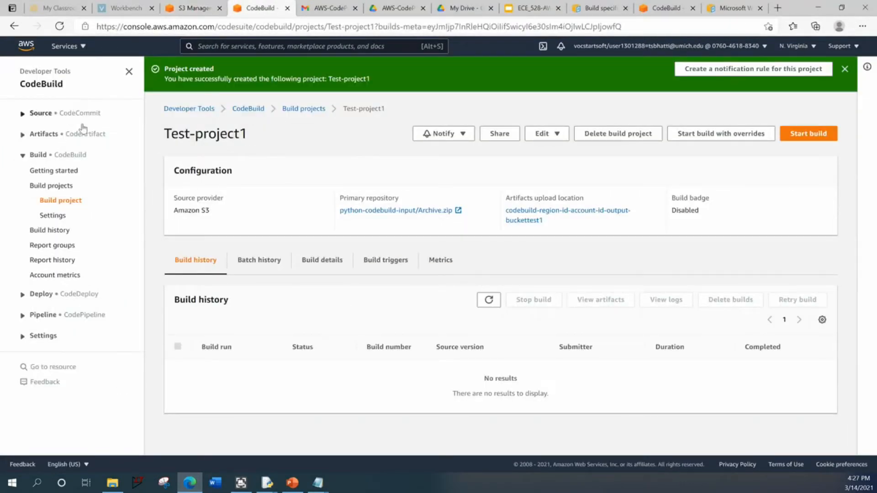
double_click(224, 134)
click(264, 141)
click(805, 136)
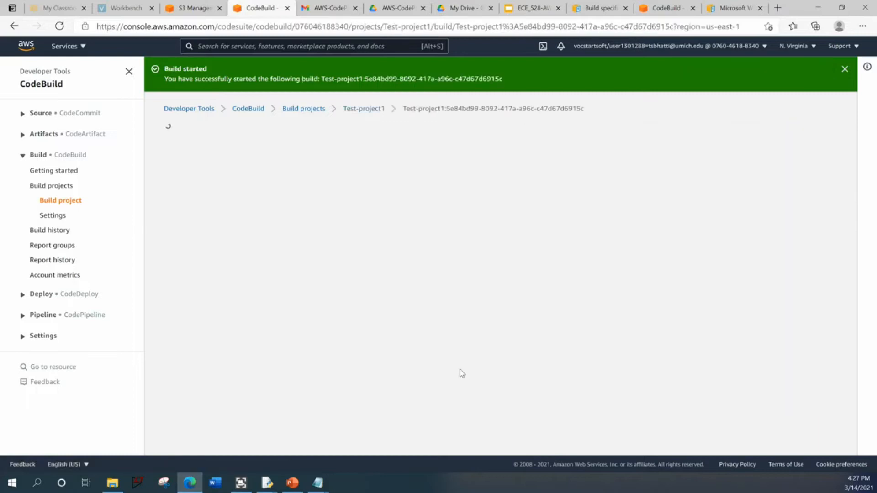
click(266, 303)
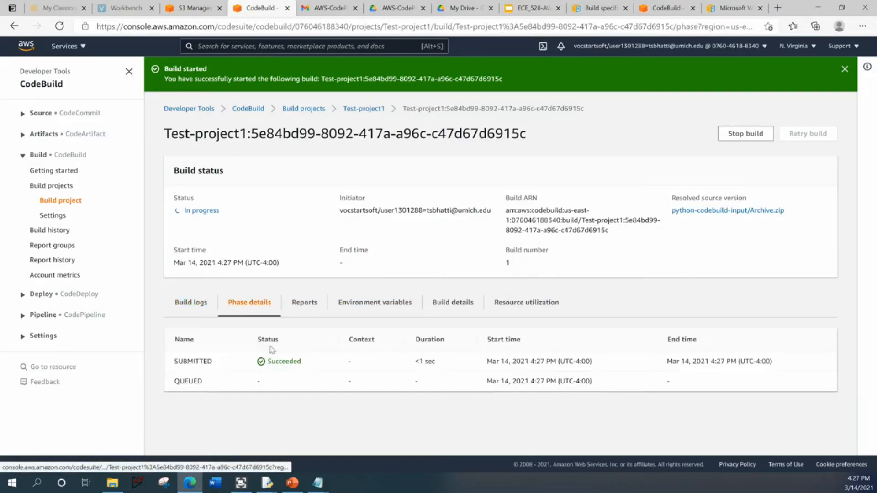
drag(174, 381, 221, 384)
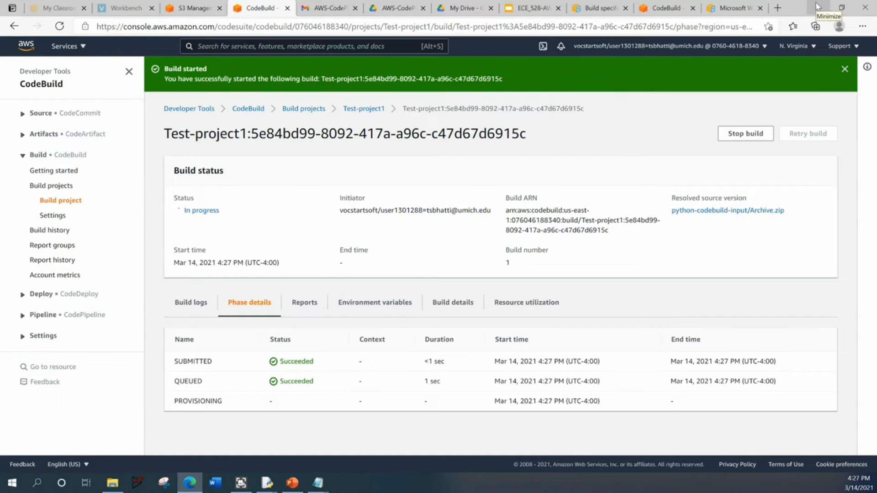
- Return to the Python files and examine the unittest import and the test_getLatestAccouncement method in test_main.py
click(817, 7)
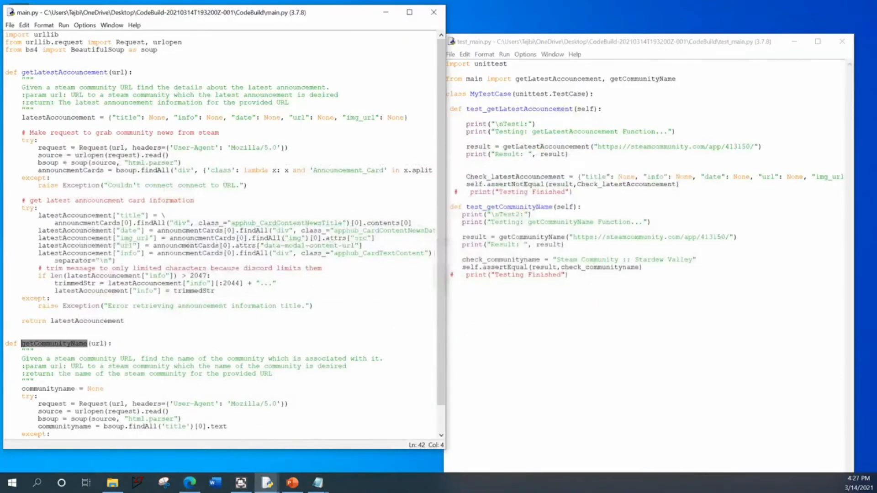
click(395, 246)
click(594, 200)
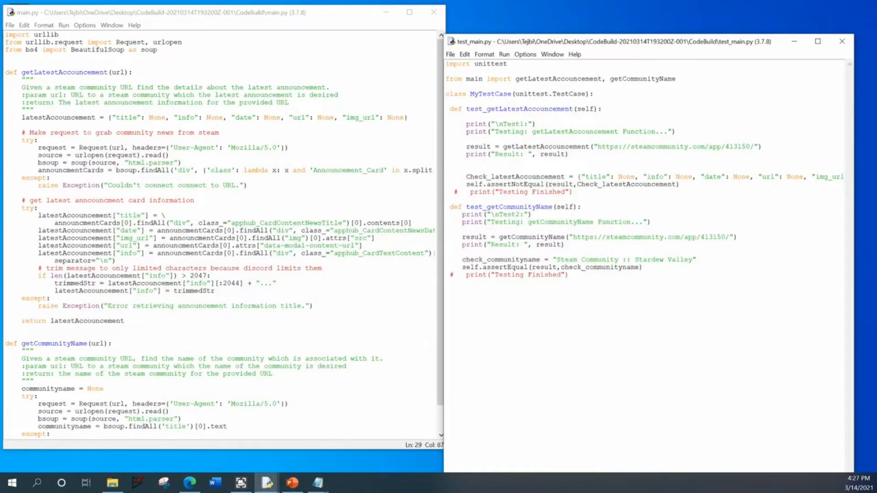
double_click(491, 64)
double_click(598, 109)
double_click(519, 109)
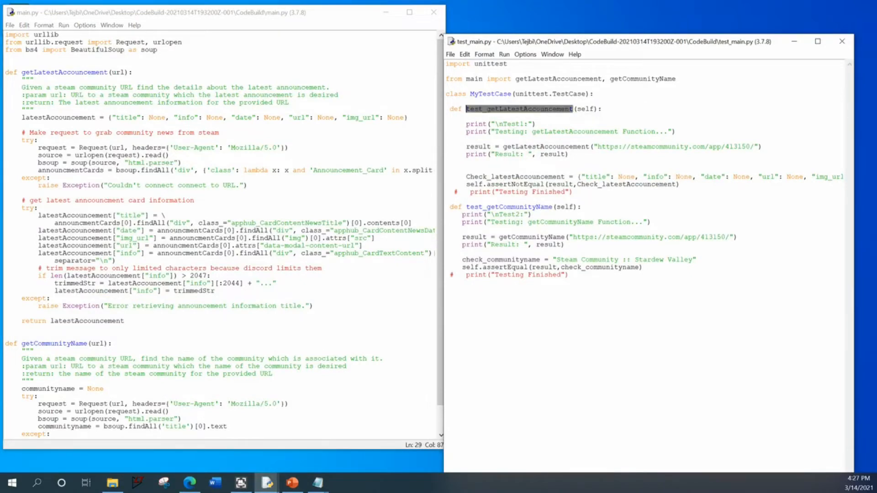
click(565, 244)
- Compare main.py's two functions with the assertNotEqual check and the test_getCommunityName method in test_main.py
click(7, 125)
click(63, 72)
double_click(62, 72)
double_click(40, 344)
key(alt+Tab)
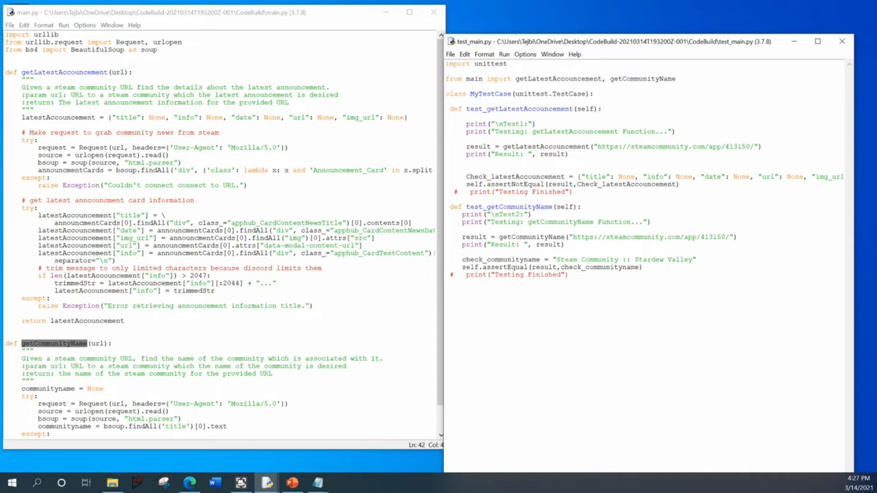
double_click(507, 184)
drag(466, 184, 680, 185)
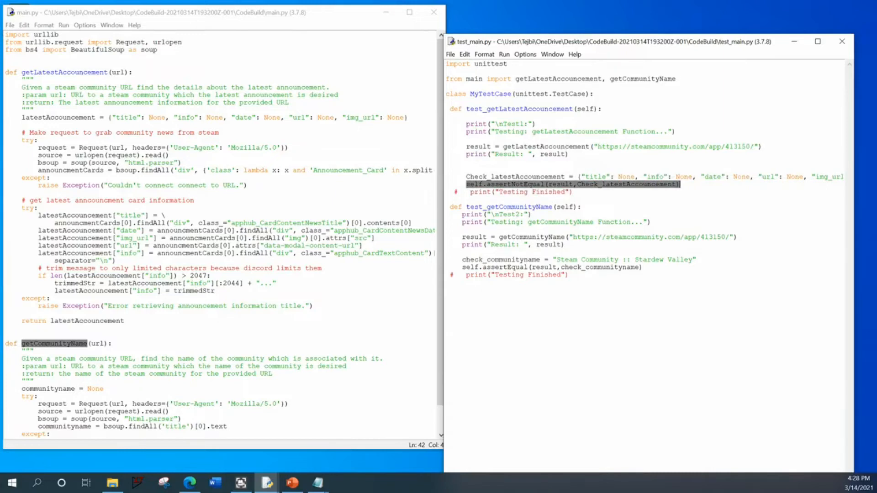
click(582, 206)
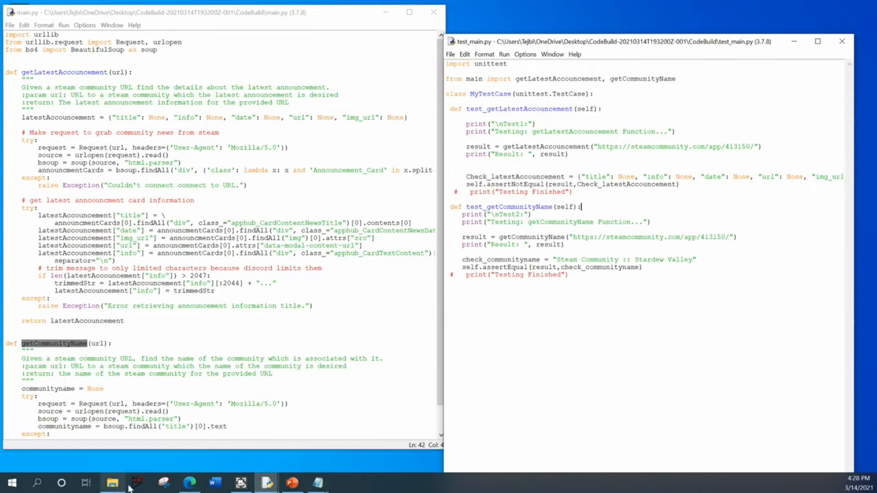
- Switch back to the browser, check the build's phase statuses, and open the build logs at the Python 3.7 installation command
click(189, 483)
scroll(212, 411, down, 2)
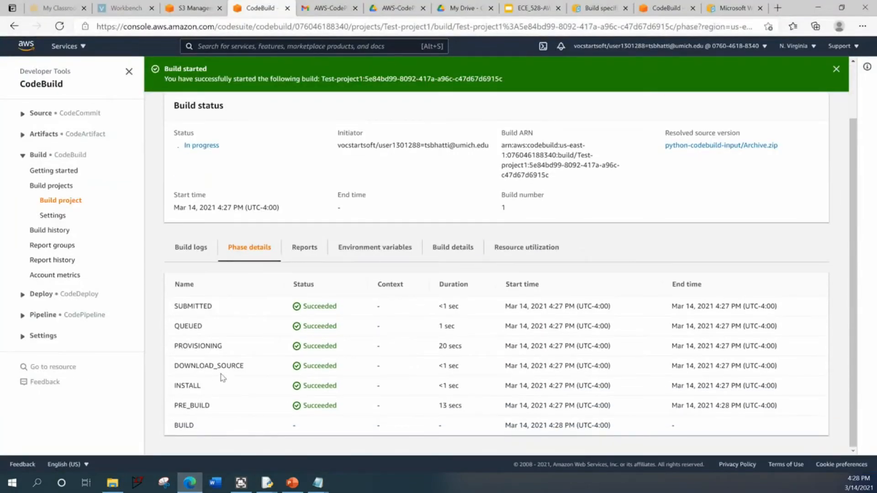
click(201, 249)
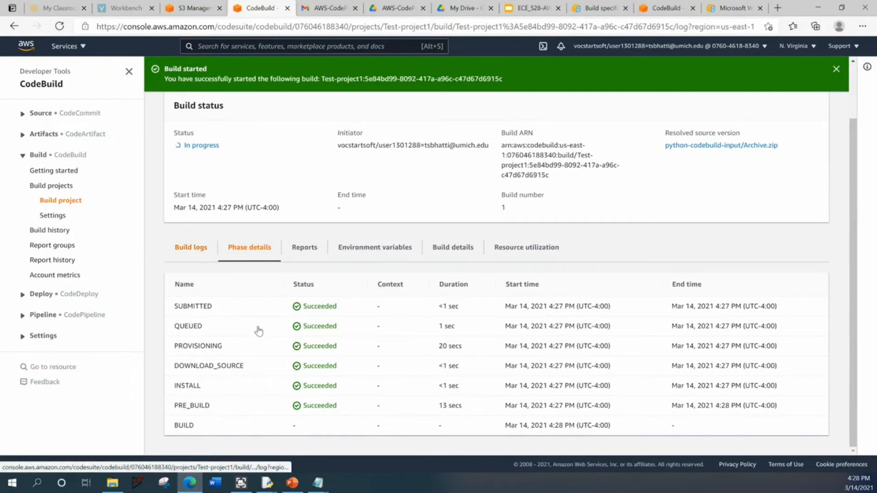
scroll(256, 328, down, 5)
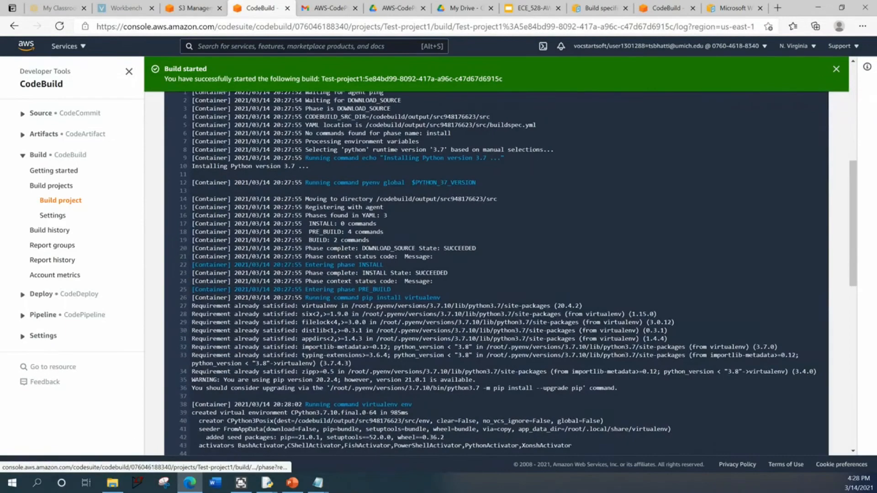
drag(305, 158, 494, 159)
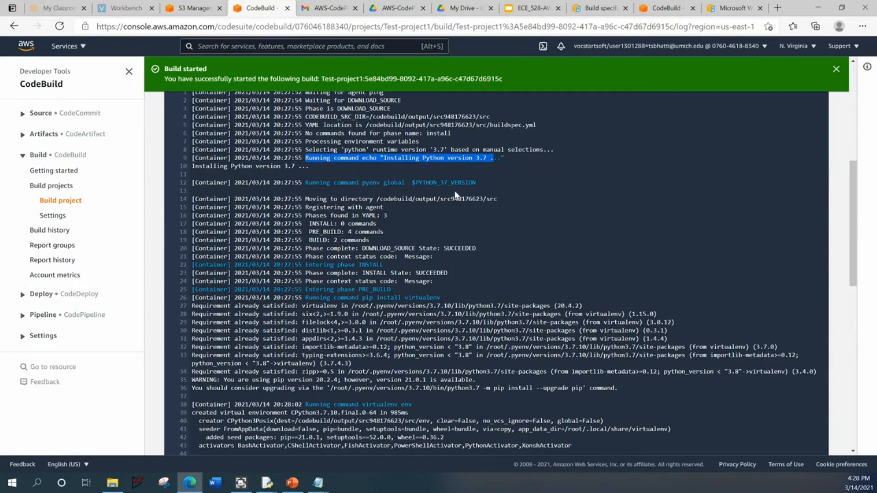
- Examine the build log entries for the packages installed from requirements.txt and the awscli upgrade
scroll(433, 197, down, 6)
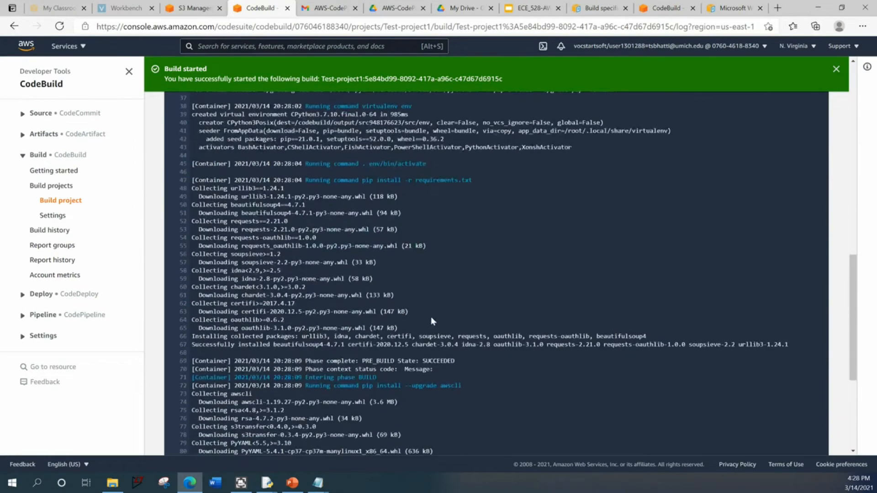
drag(192, 188, 287, 196)
drag(250, 204, 213, 204)
scroll(212, 205, down, 3)
scroll(303, 281, down, 10)
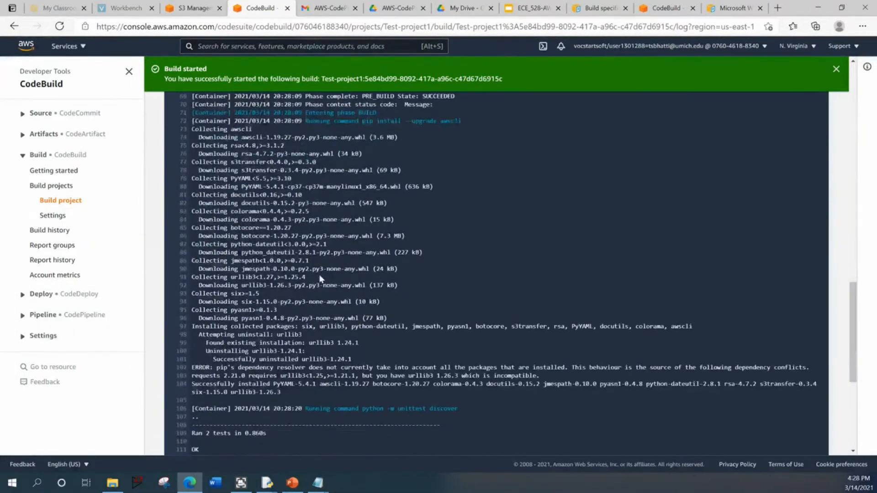
- Examine the unittest result and the Test1 and Test2 output at the end of the build log
scroll(234, 287, down, 2)
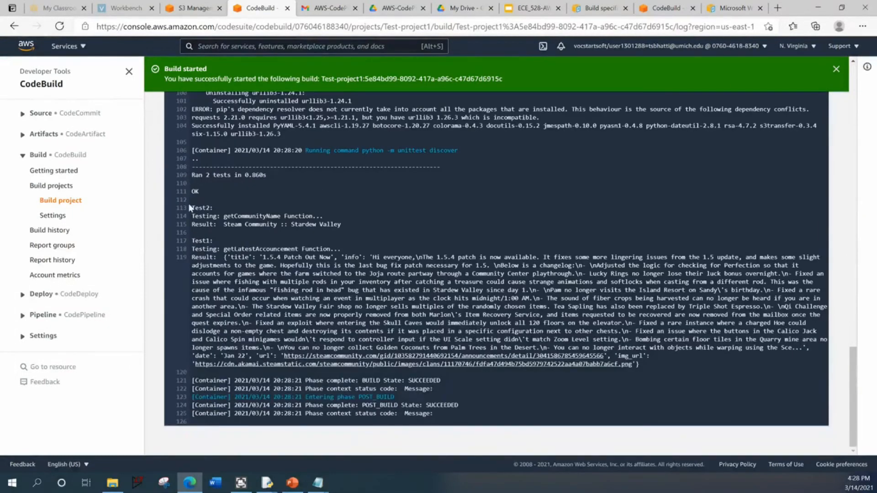
drag(192, 175, 263, 175)
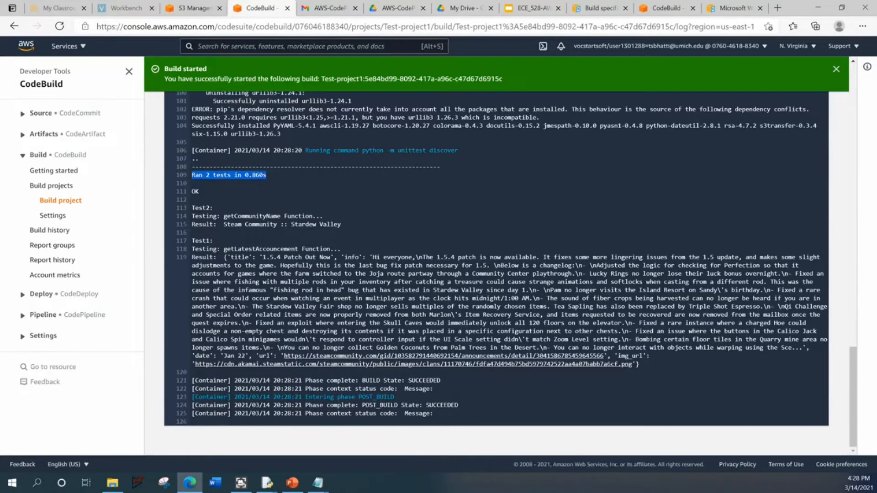
drag(192, 192, 202, 192)
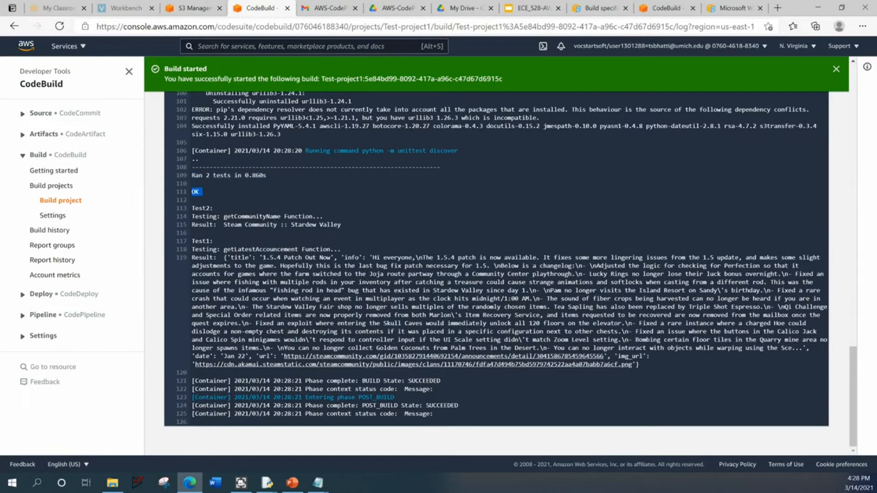
drag(346, 225, 644, 369)
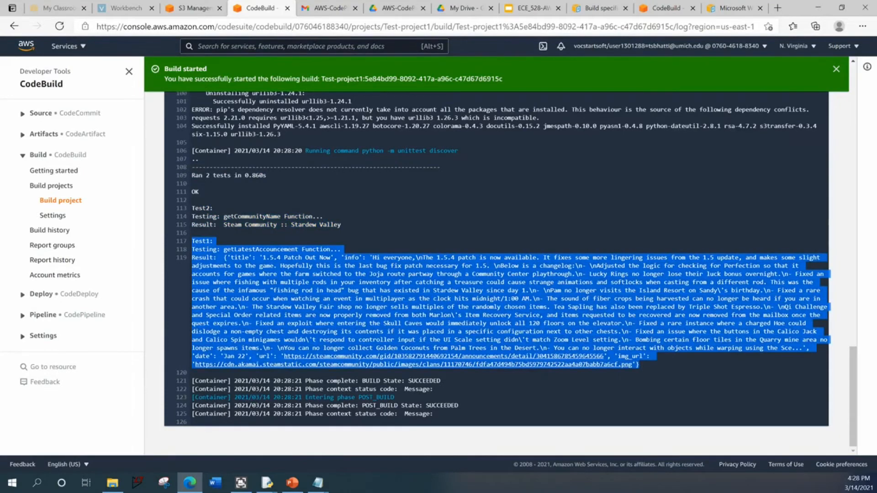
- Return to test_main.py and review both test methods and their statements that print the result
click(818, 8)
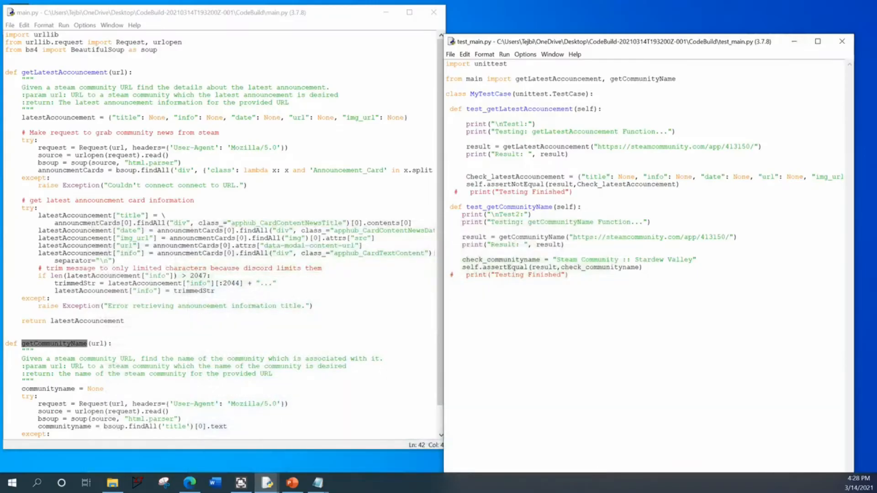
drag(643, 268, 446, 207)
drag(575, 199, 446, 109)
click(446, 282)
drag(466, 154, 568, 154)
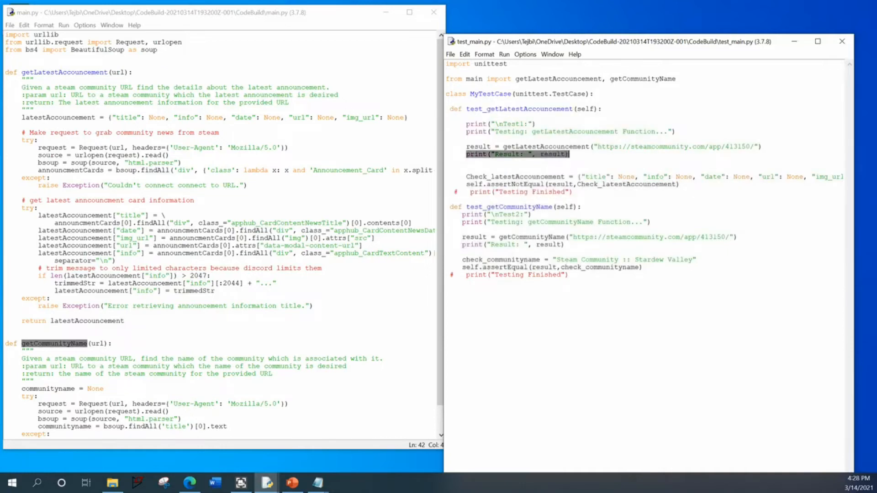
drag(565, 251, 459, 245)
click(459, 252)
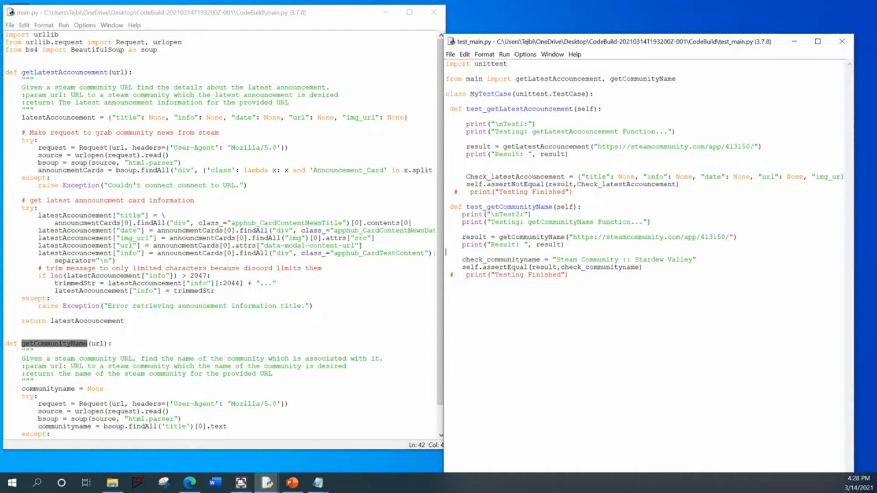
- Examine the Test2 print statements and the assertion lines with commented-out "Testing Finished" prints in test_main.py
drag(651, 222, 458, 215)
click(458, 284)
drag(465, 267, 569, 275)
drag(573, 192, 446, 184)
- Switch back to the Test-project1 build page and review its build status and log from the beginning
click(189, 483)
scroll(497, 256, up, 15)
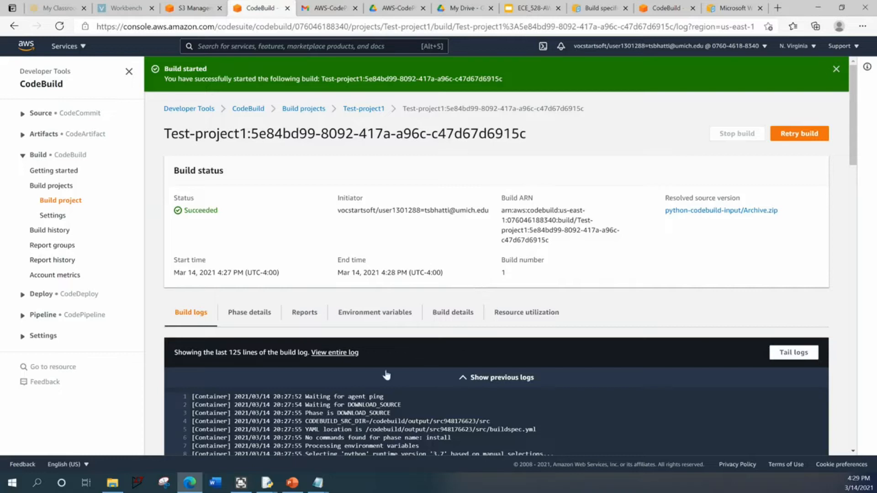
scroll(338, 381, down, 5)
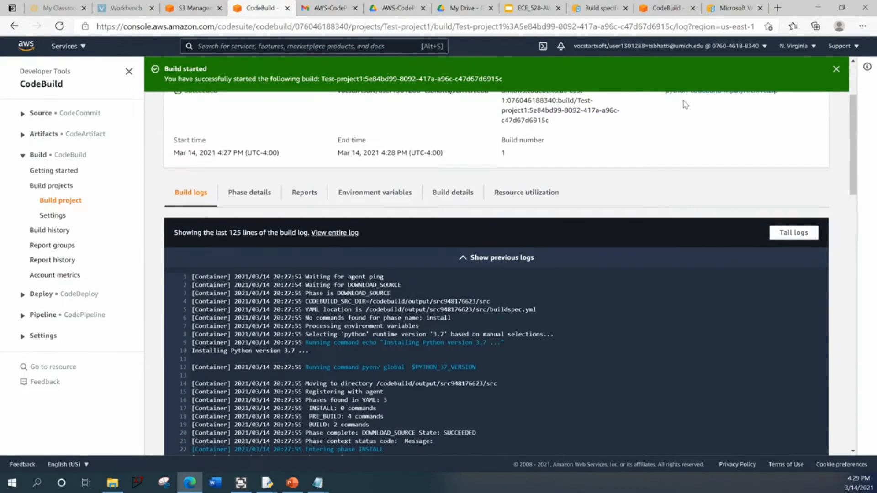
scroll(400, 386, down, 10)
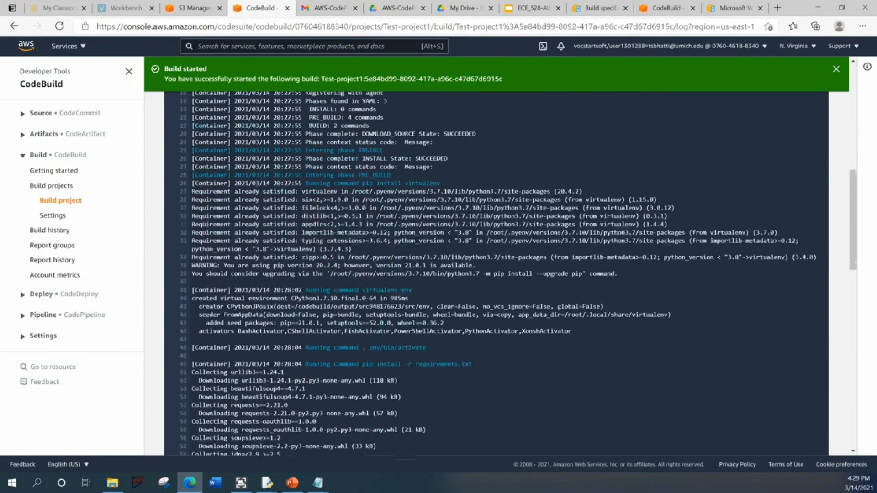
- Review the build log from the pre-build package installs through the unittest discovery output
scroll(405, 372, down, 8)
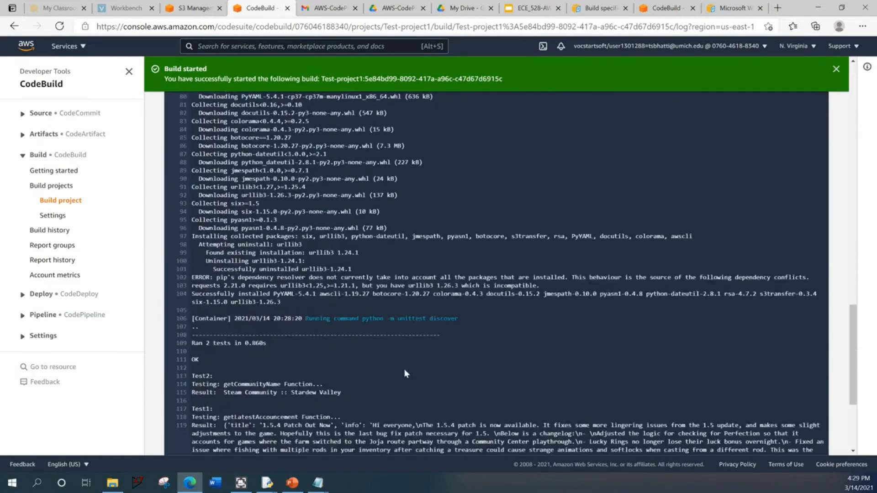
scroll(482, 346, up, 20)
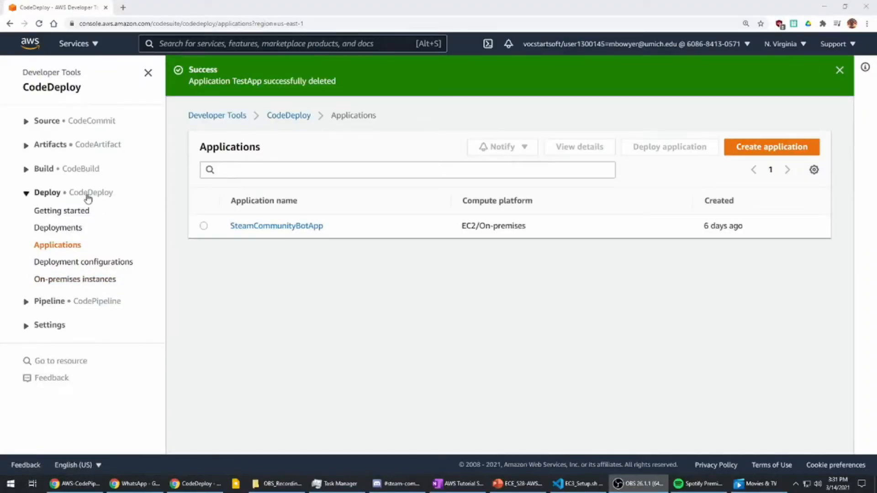
- Open the SteamCommunityBotApp application in CodeDeploy and check its compute platform
click(26, 194)
click(26, 194)
click(26, 194)
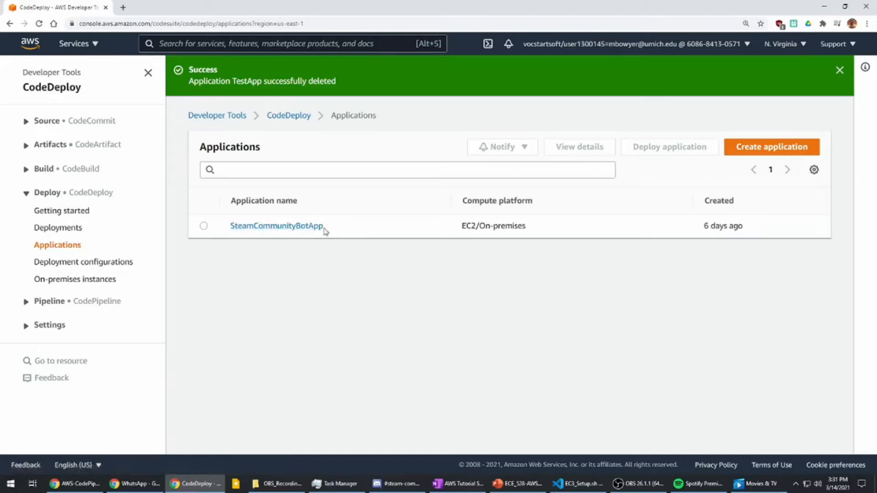
drag(334, 230, 236, 231)
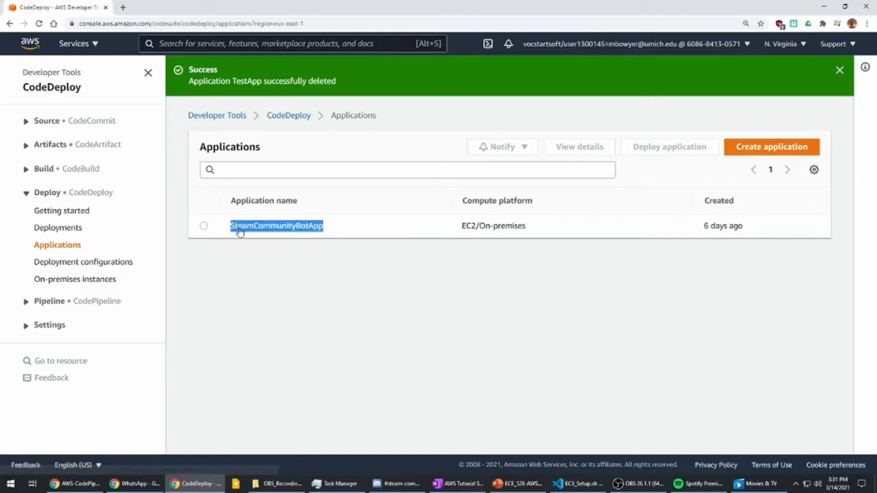
click(297, 226)
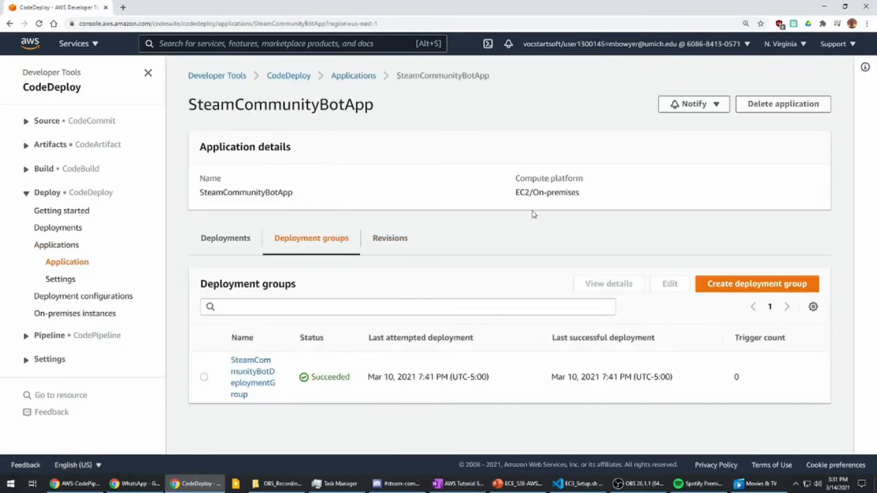
drag(516, 192, 588, 196)
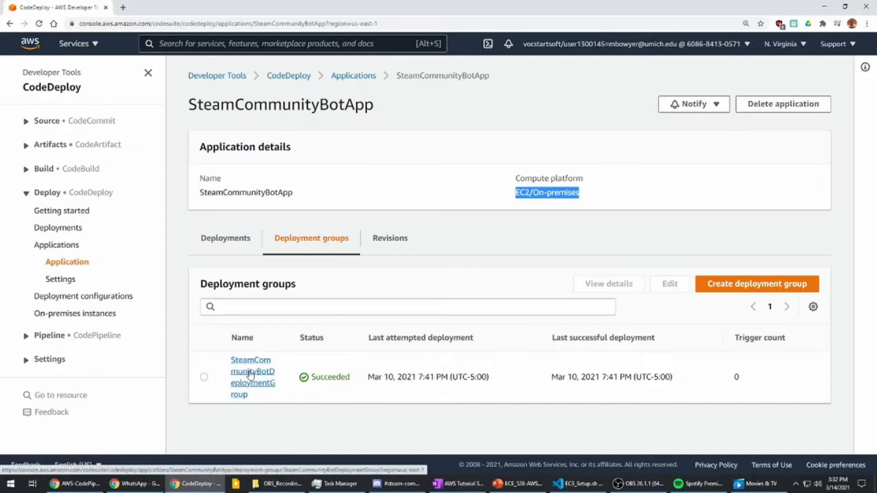
- Open SteamCommunityBotDeploymentGroup for editing and check its application and compute type
click(240, 388)
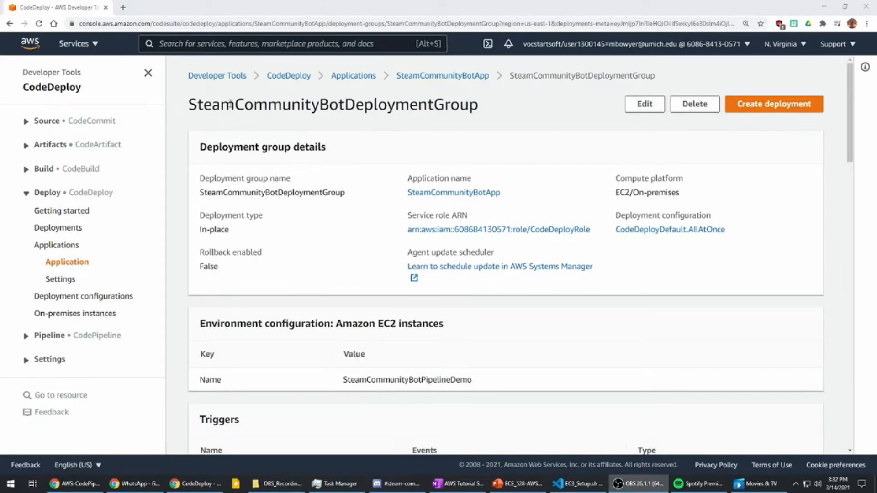
click(644, 104)
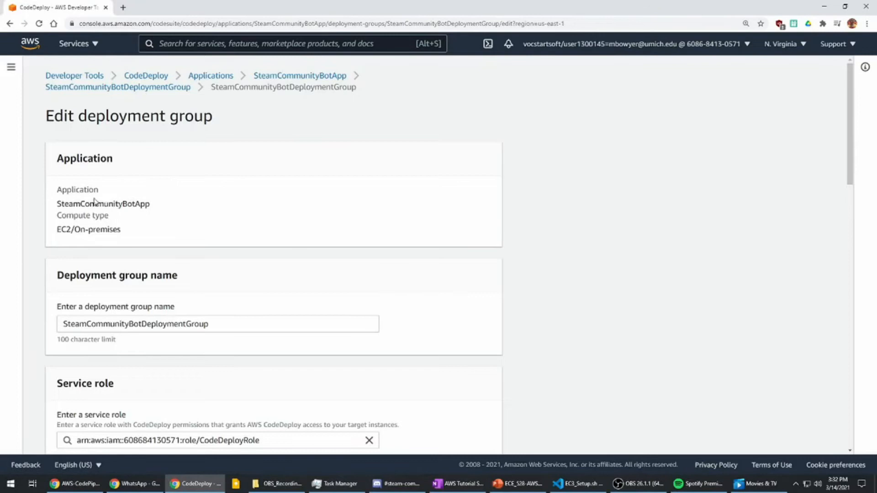
drag(58, 204, 168, 204)
scroll(137, 228, down, 2)
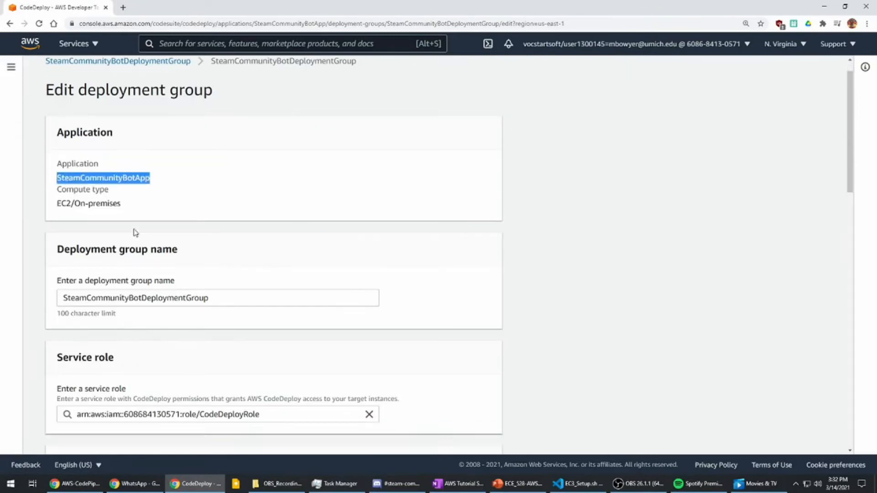
click(113, 147)
drag(125, 141, 57, 139)
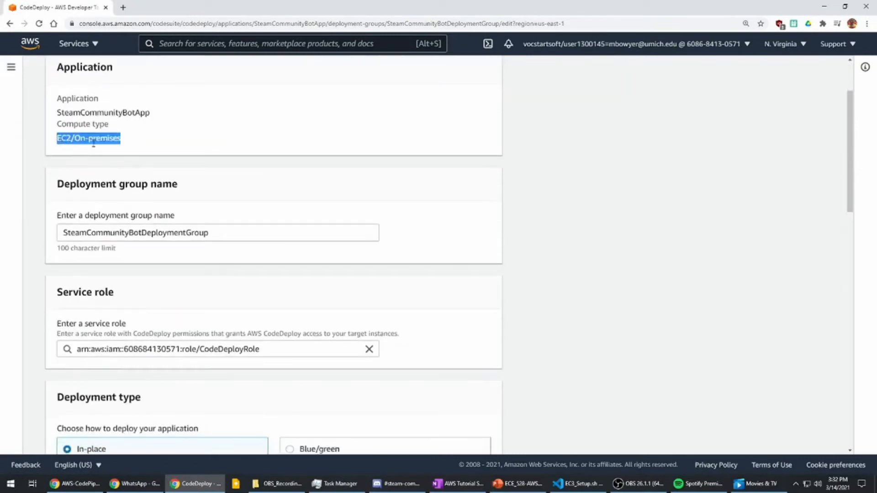
scroll(124, 151, down, 1)
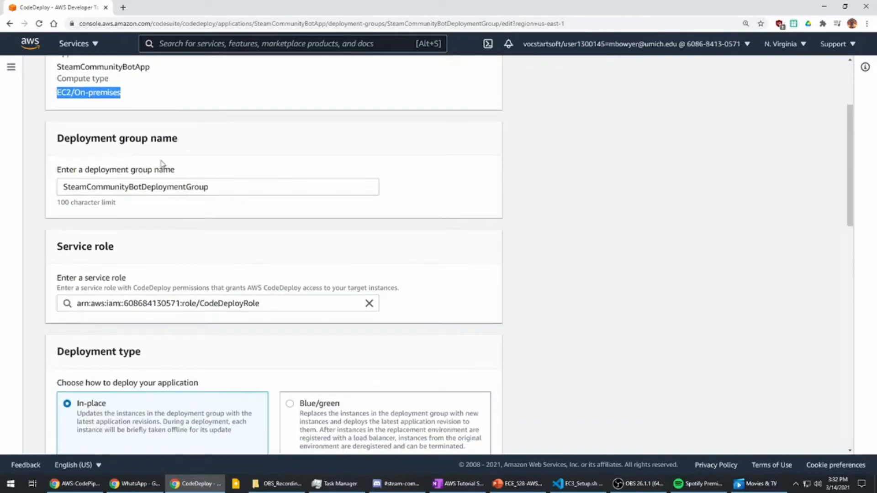
- Check the deployment group name and the CodeDeployRole part of the service role
drag(214, 188, 57, 191)
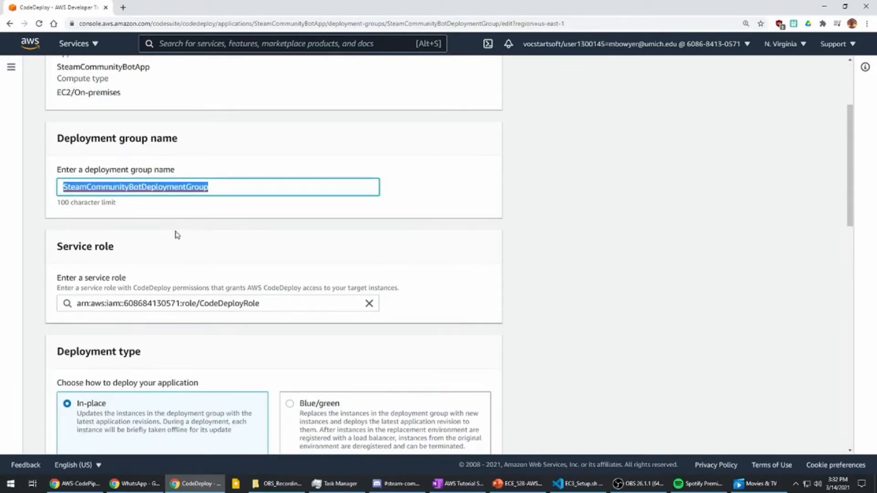
scroll(177, 235, down, 1)
scroll(173, 237, down, 1)
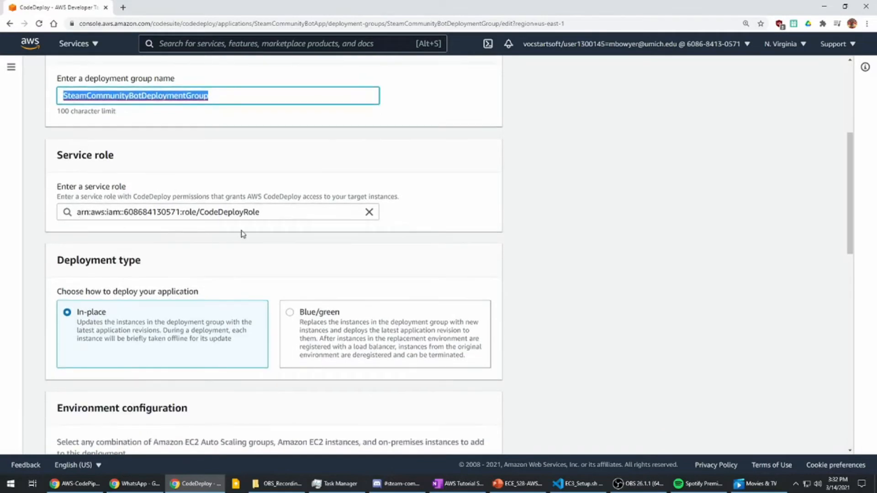
drag(276, 215, 202, 217)
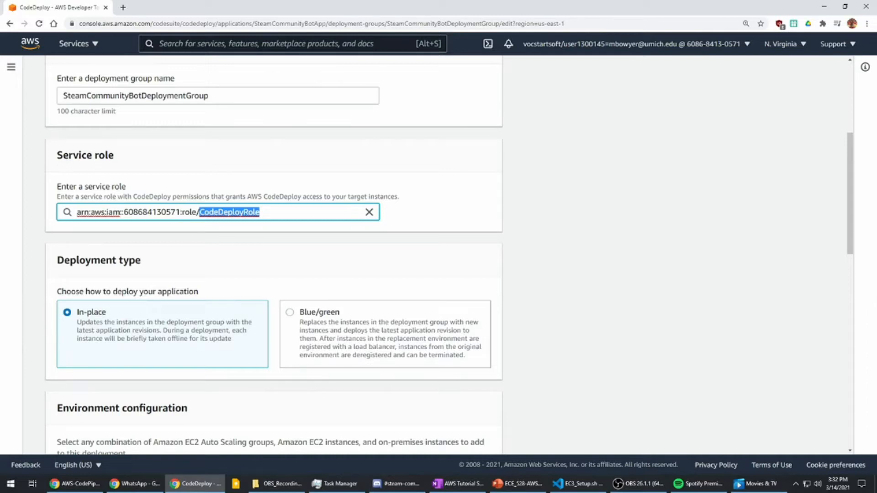
scroll(57, 257, down, 2)
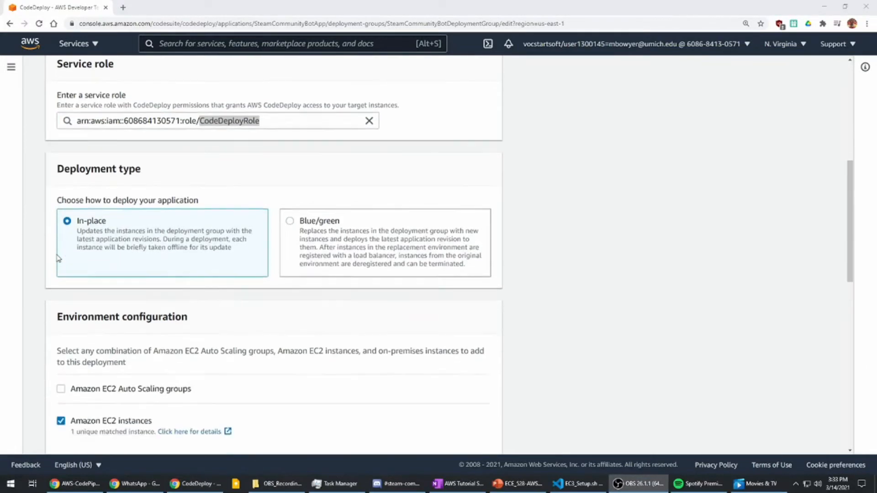
- Review the deployment type options and the environment configuration for Amazon EC2 instances
scroll(58, 258, down, 1)
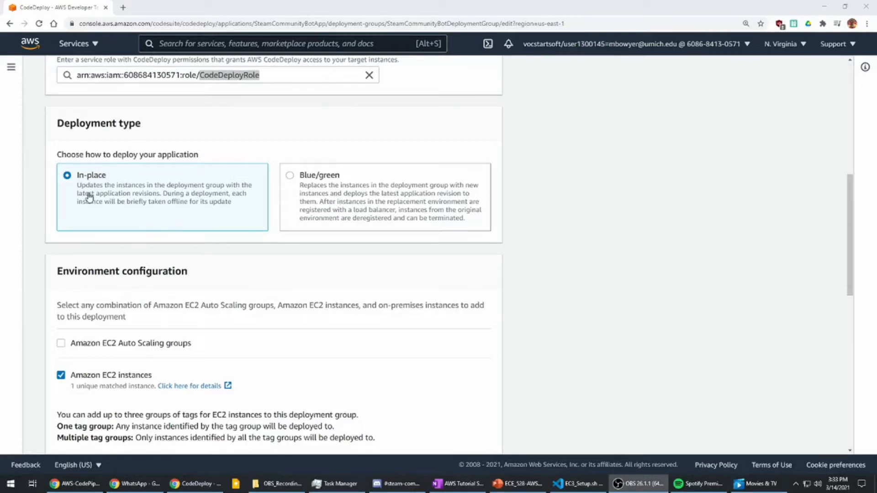
scroll(111, 225, down, 3)
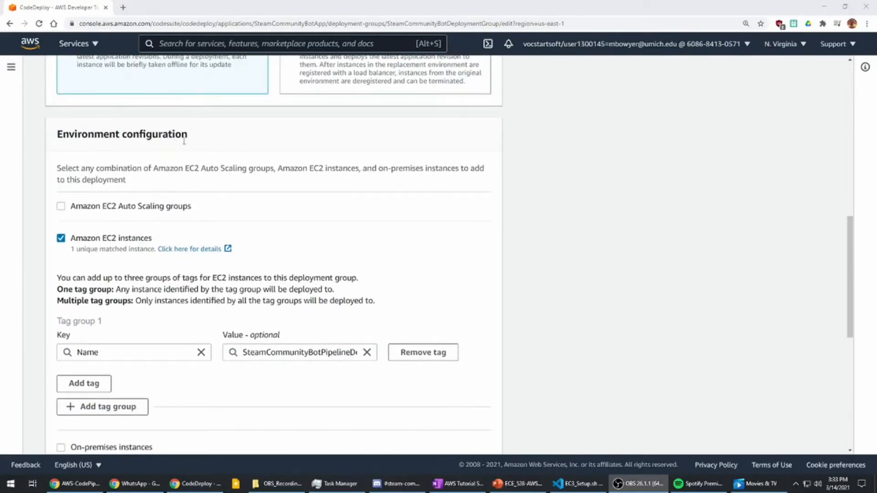
scroll(126, 138, down, 1)
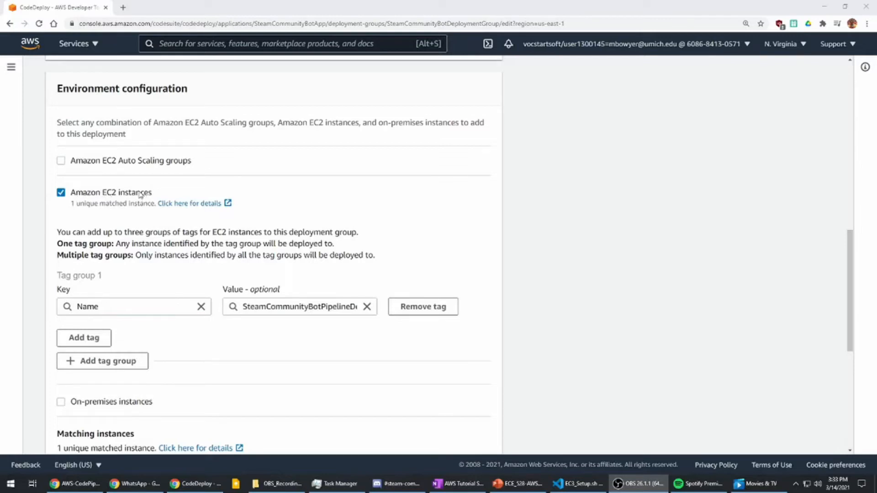
scroll(114, 220, down, 2)
scroll(125, 214, up, 1)
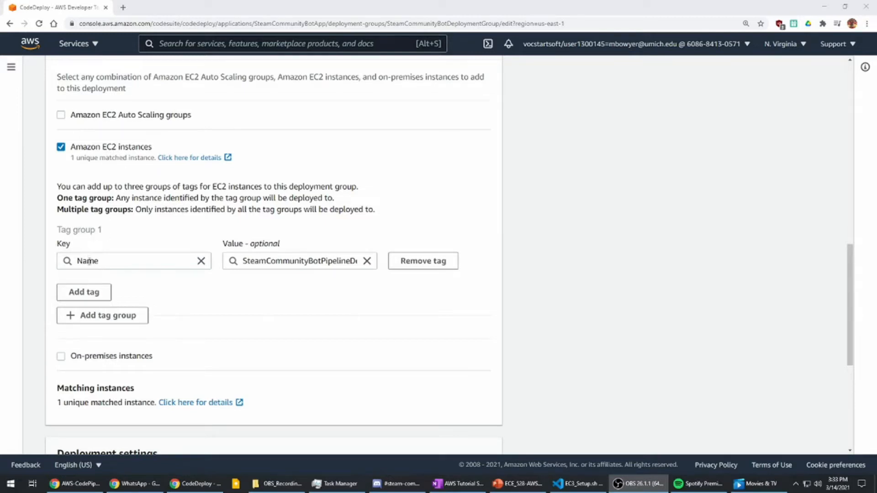
- Examine the key and value of the tag in Tag group 1 that identifies the EC2 instance
double_click(291, 263)
click(302, 261)
drag(312, 259, 383, 261)
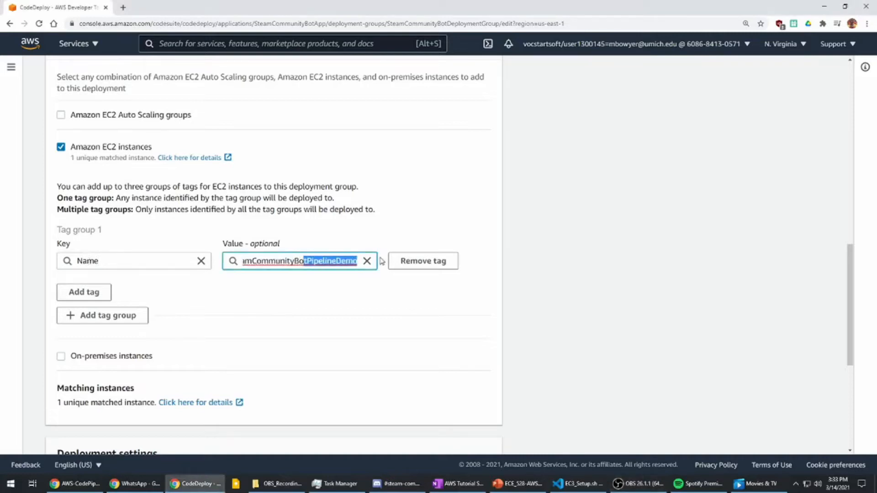
double_click(97, 261)
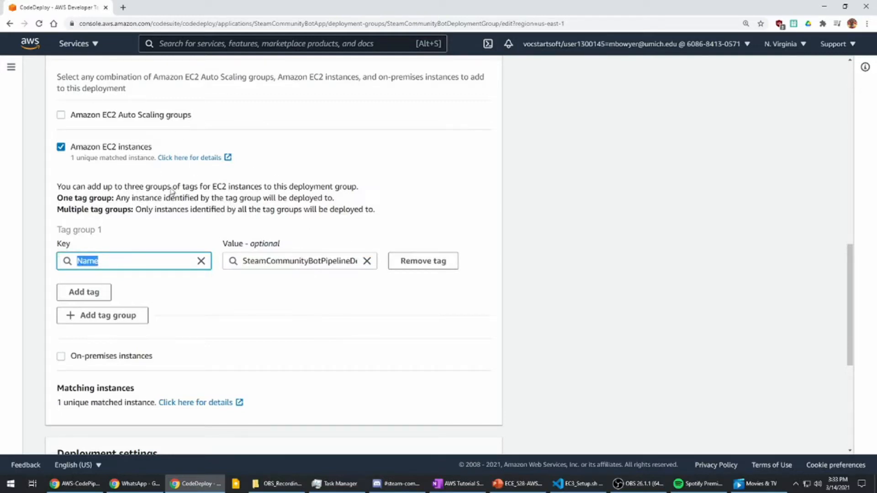
double_click(292, 259)
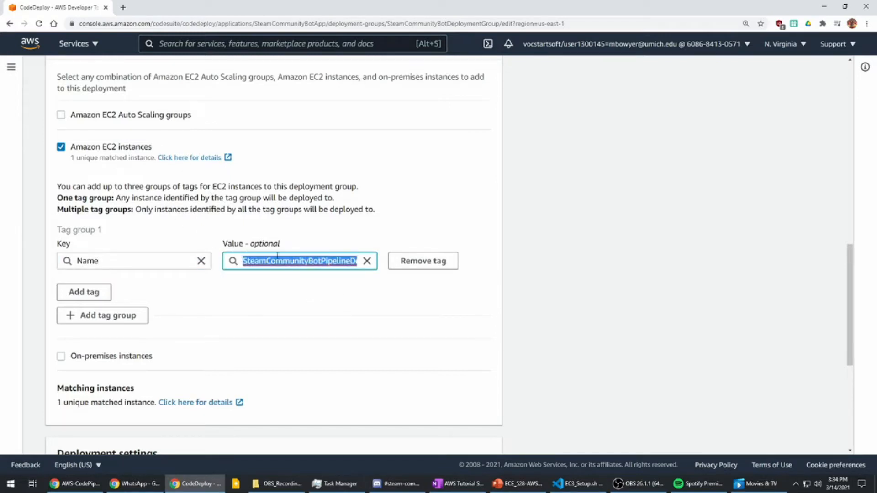
click(262, 261)
double_click(277, 261)
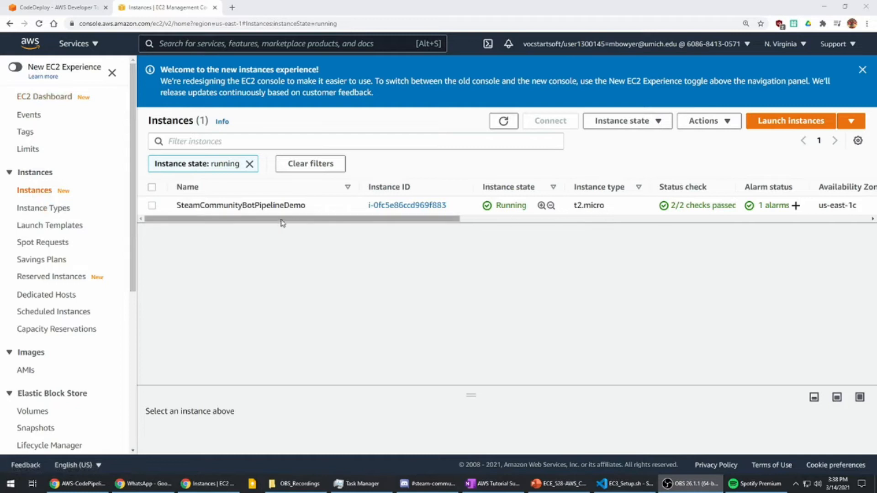
- Start launching a new EC2 instance with the 64-bit (x86) Amazon Linux 2 AMI and the t2.micro instance type
double_click(224, 205)
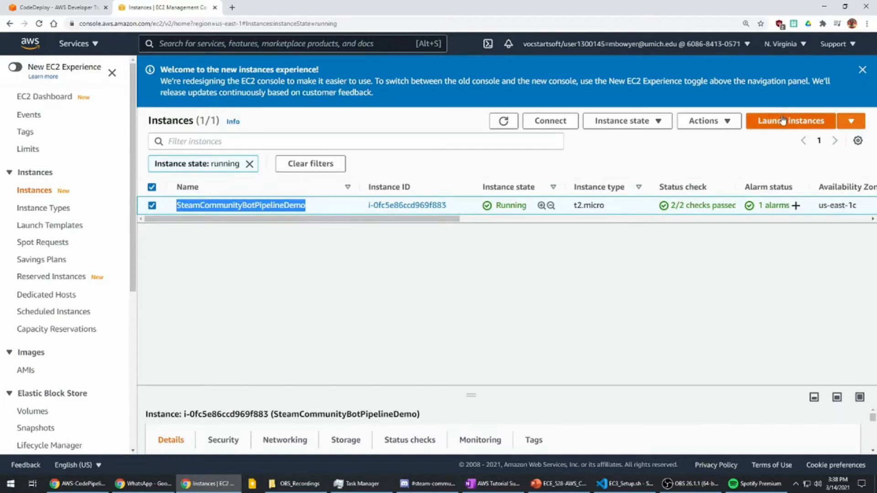
click(820, 122)
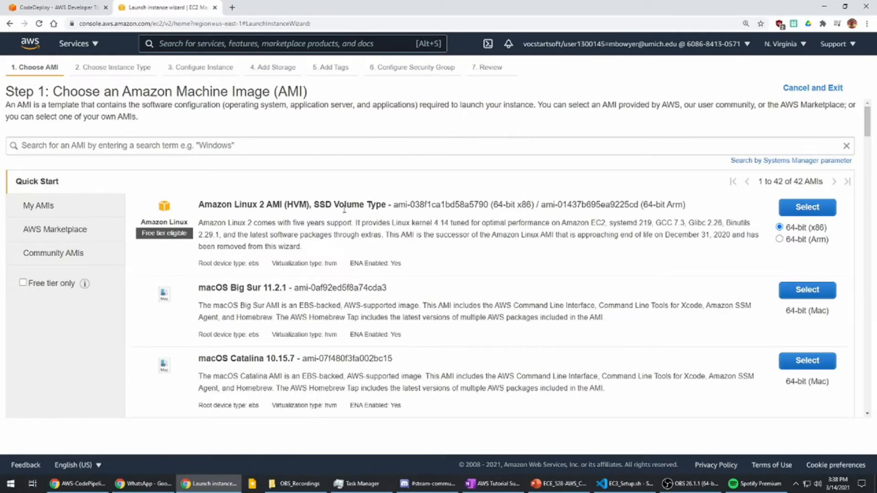
drag(199, 206, 279, 204)
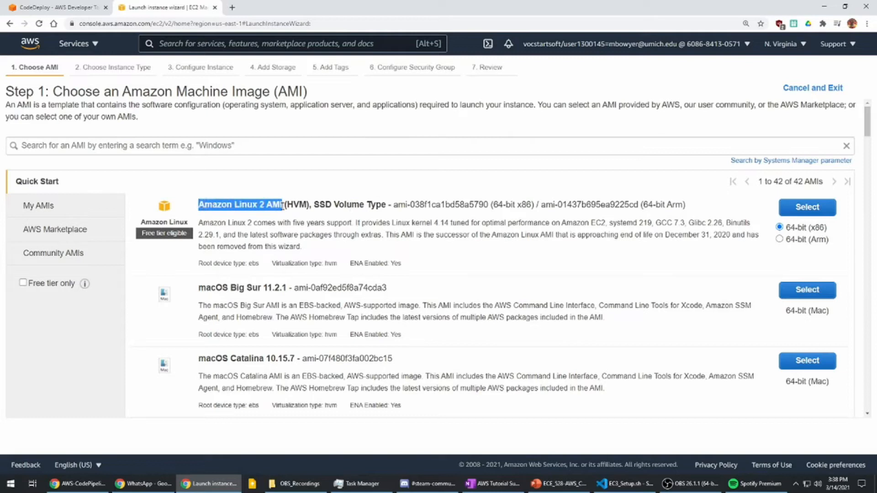
click(817, 208)
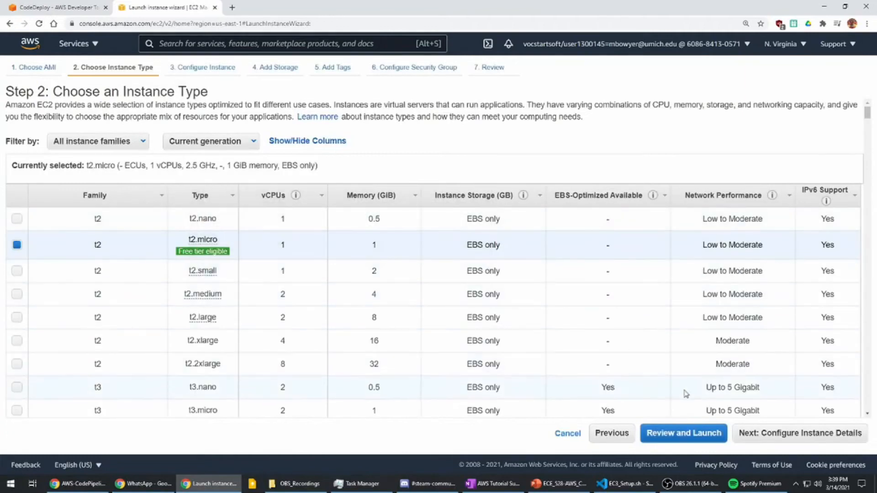
click(782, 434)
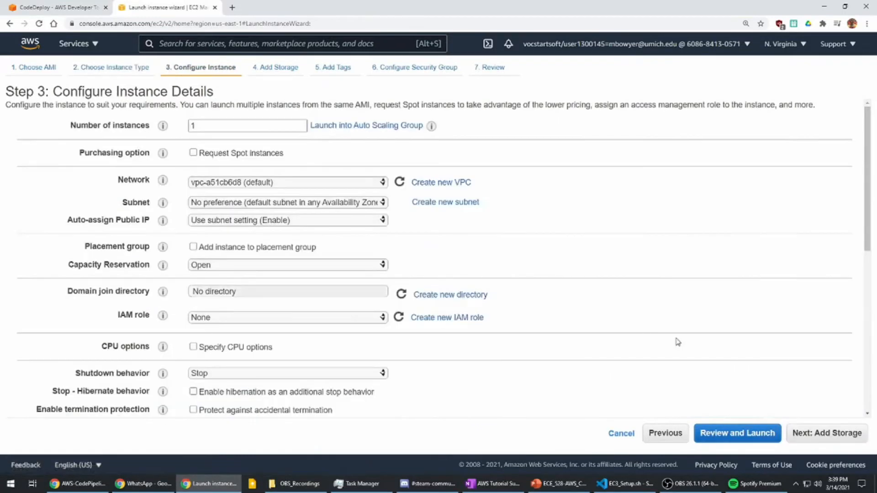
- Check the number of instances and network, and set Auto-assign Public IP to Enable
click(213, 124)
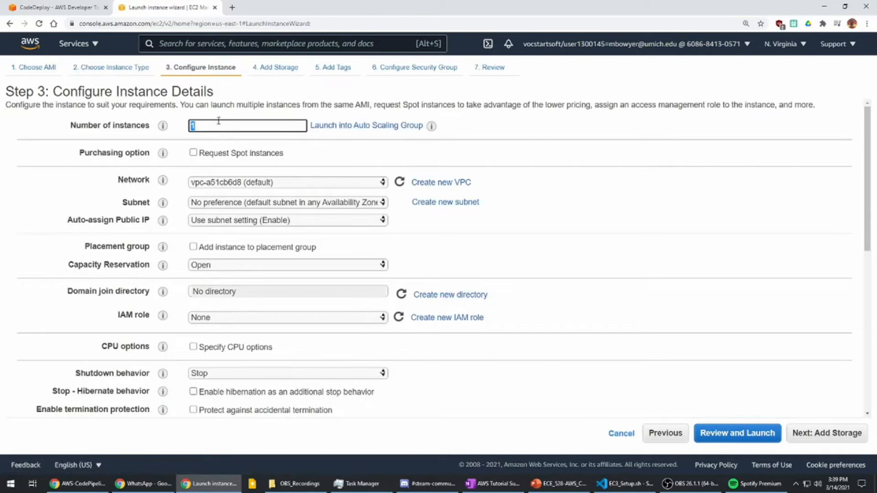
scroll(224, 157, down, 1)
click(268, 137)
click(478, 174)
click(315, 175)
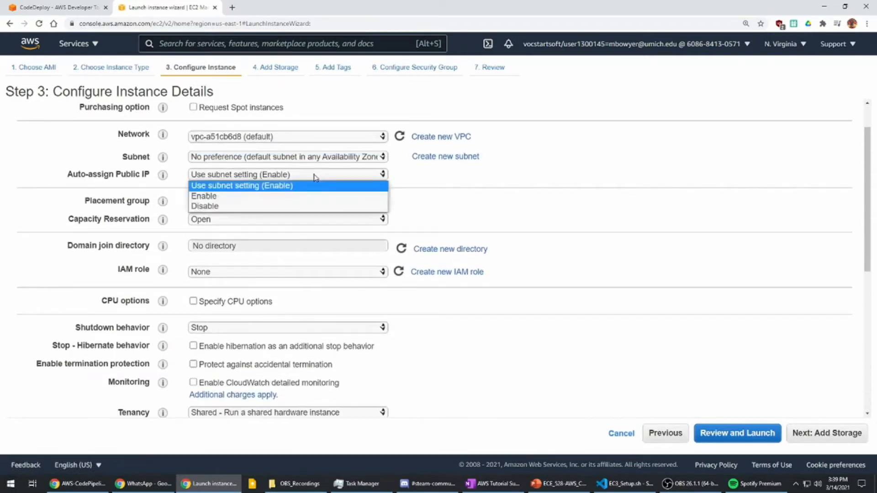
click(263, 198)
- Review the remaining instance settings down to the User data field in the advanced details
scroll(497, 178, down, 1)
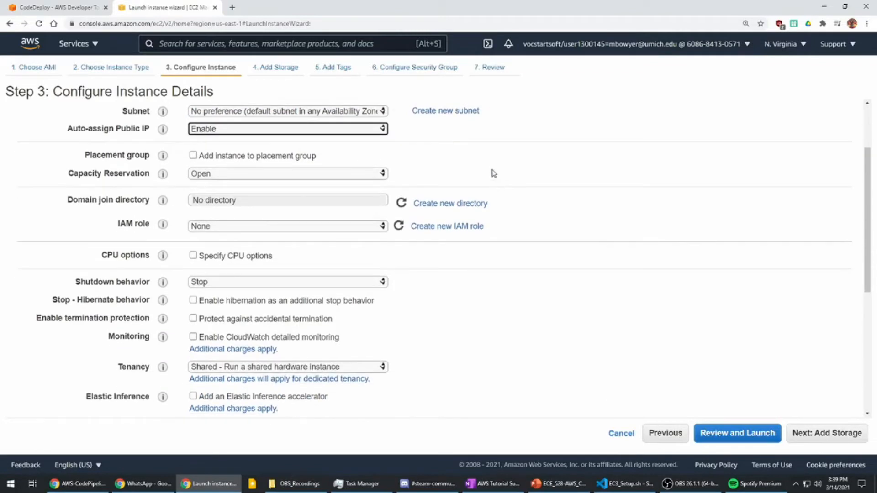
scroll(149, 159, down, 1)
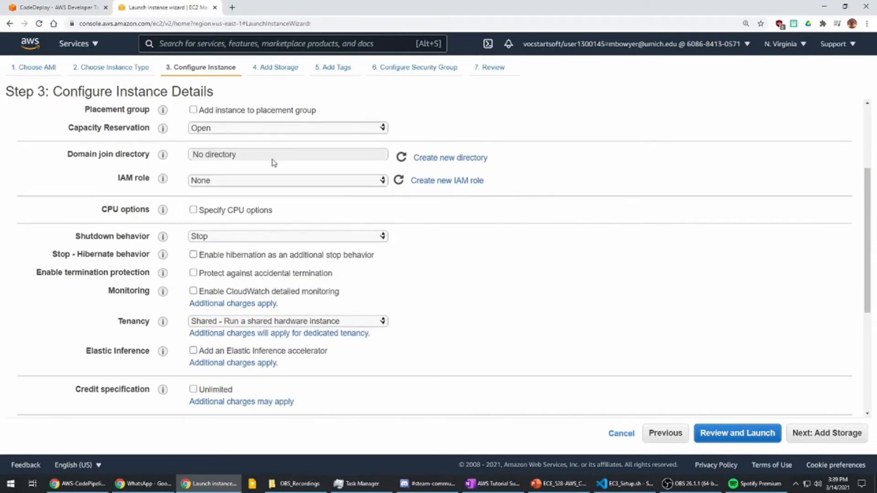
scroll(272, 152, down, 2)
scroll(325, 228, down, 3)
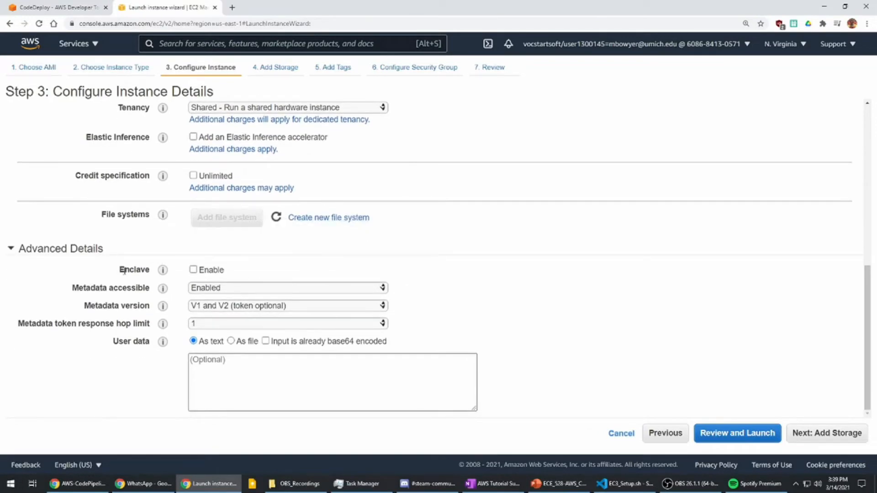
double_click(38, 251)
click(44, 407)
drag(112, 345, 151, 343)
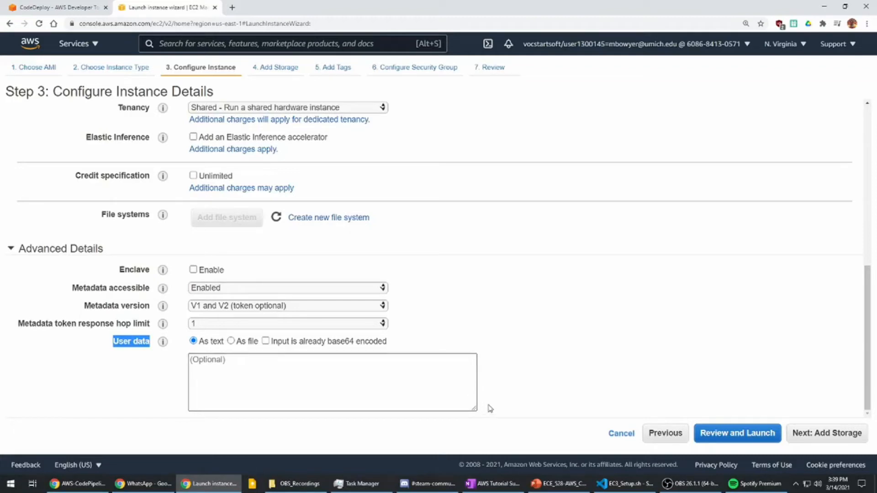
- Copy the whole EC3_Setup.sh script from Visual Studio Code and paste it as the new instance's user data text
click(626, 483)
click(329, 141)
key(ctrl+a)
key(ctrl+c)
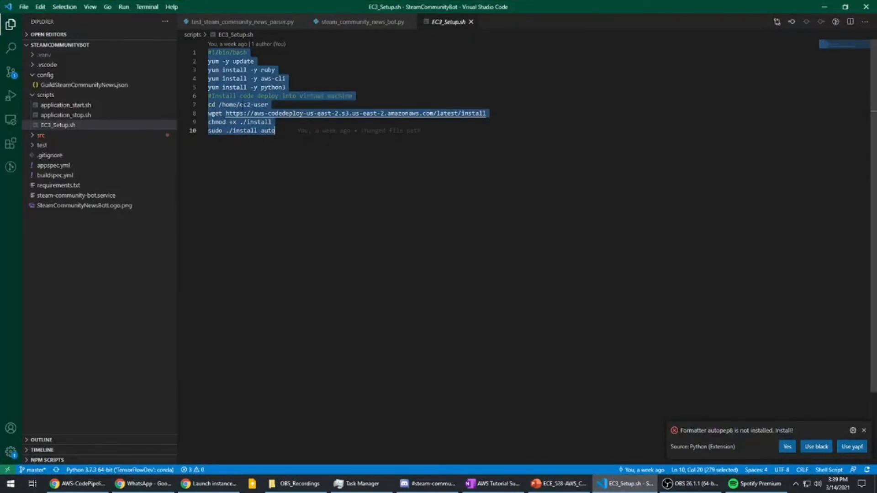
key(alt+Tab)
click(280, 394)
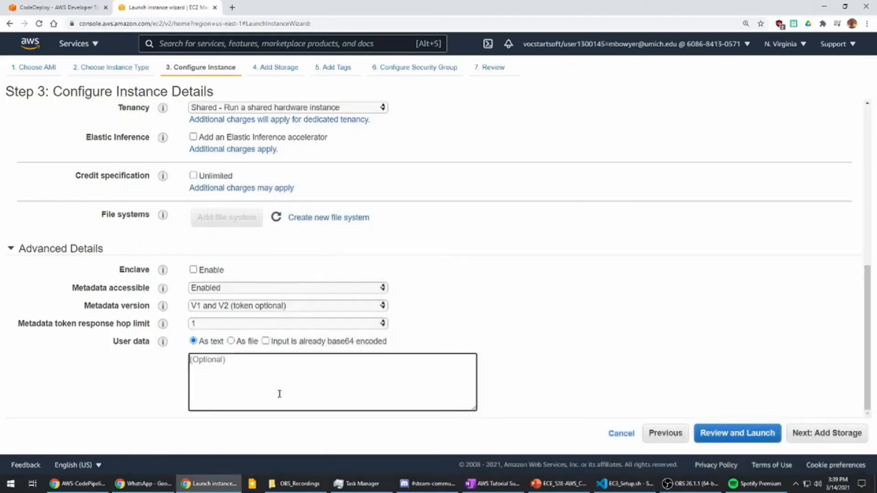
key(ctrl+v)
scroll(252, 384, up, 2)
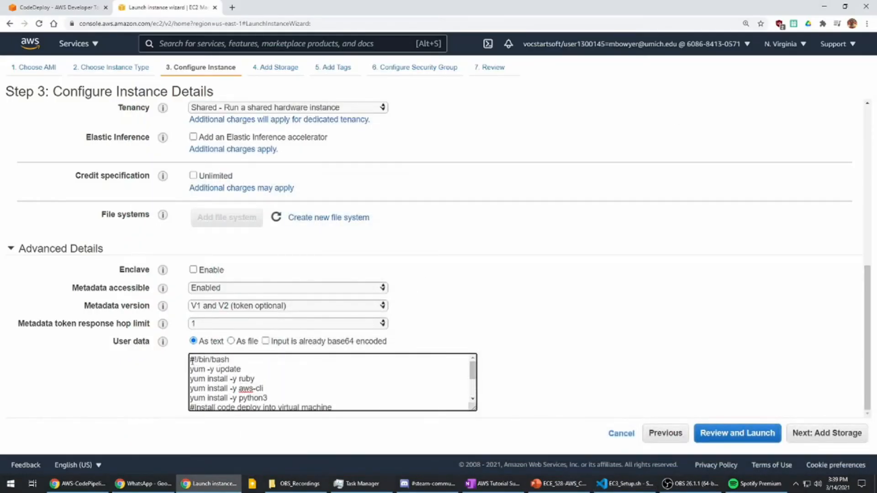
- Examine the package install commands and the CodeDeploy agent download and install lines in EC3_Setup.sh in Visual Studio Code
key(alt+Tab)
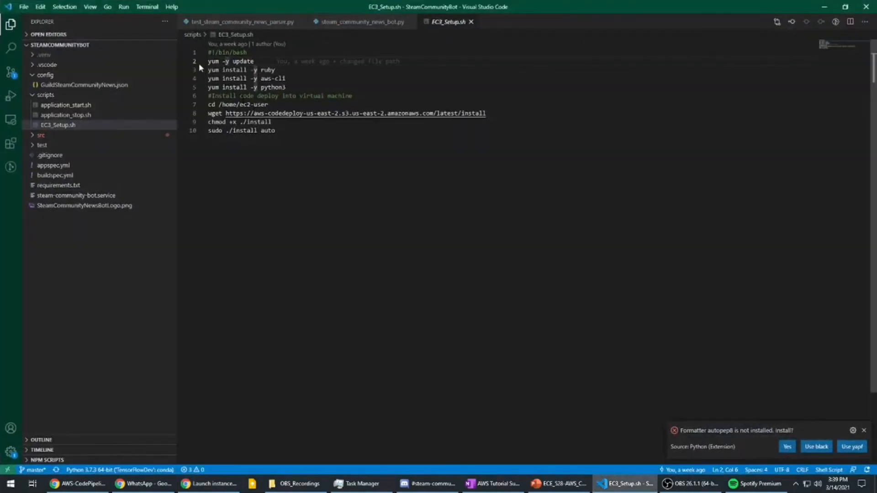
drag(208, 61, 299, 85)
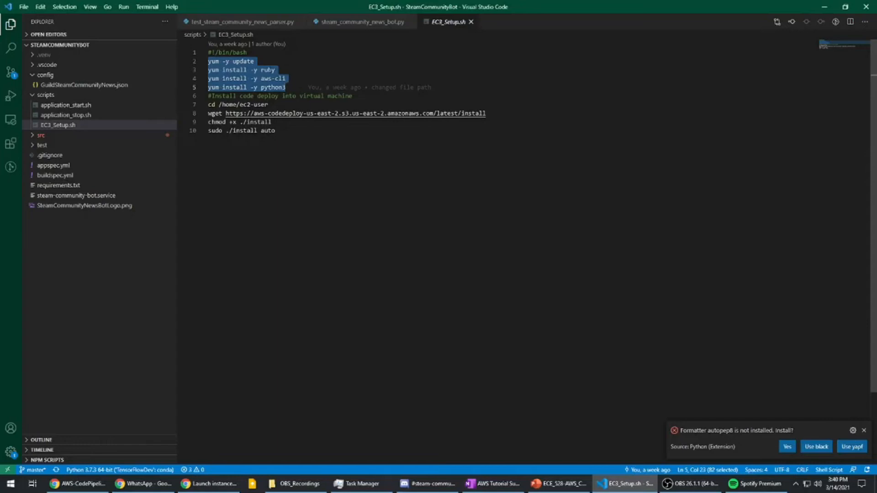
double_click(269, 70)
double_click(266, 79)
drag(266, 79, 281, 79)
double_click(270, 88)
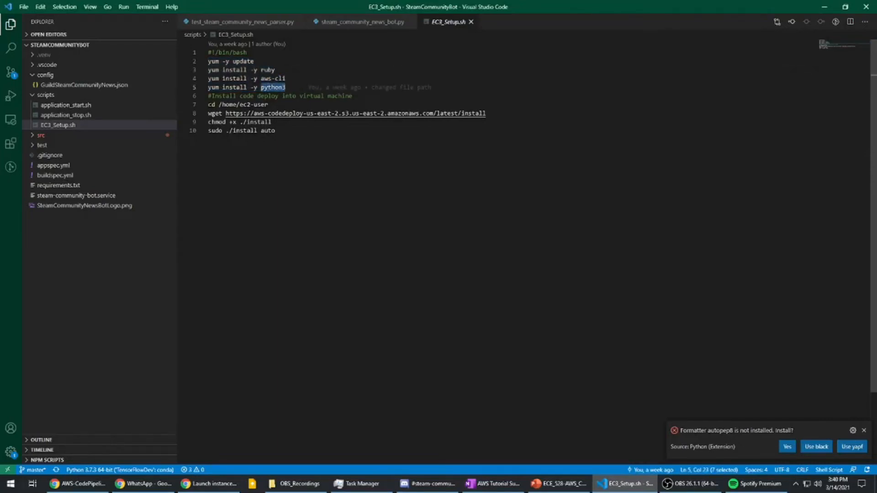
drag(209, 114, 501, 141)
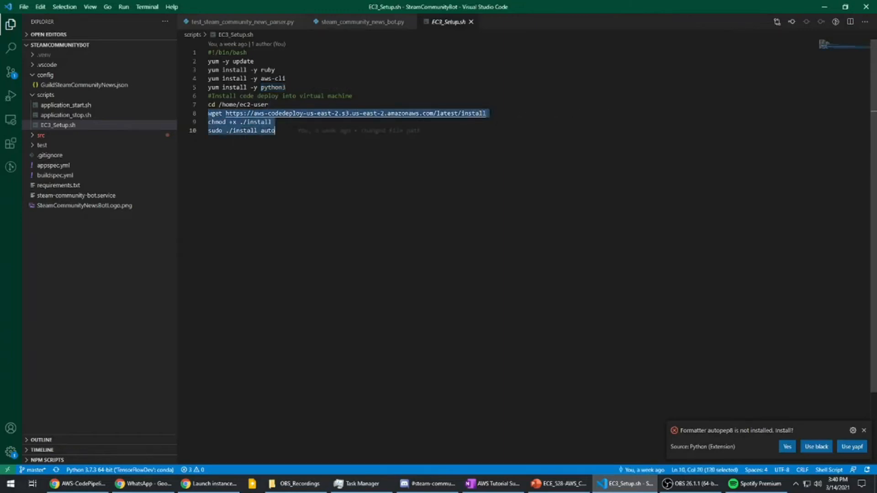
double_click(292, 113)
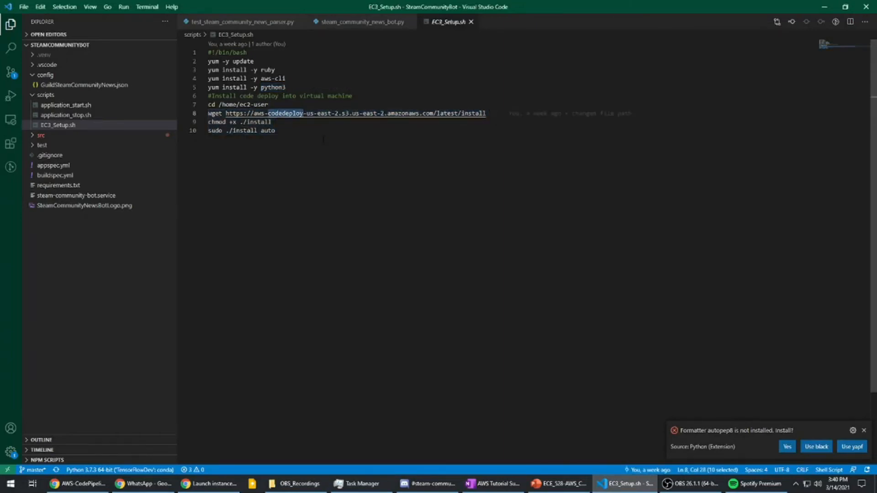
drag(271, 122, 206, 122)
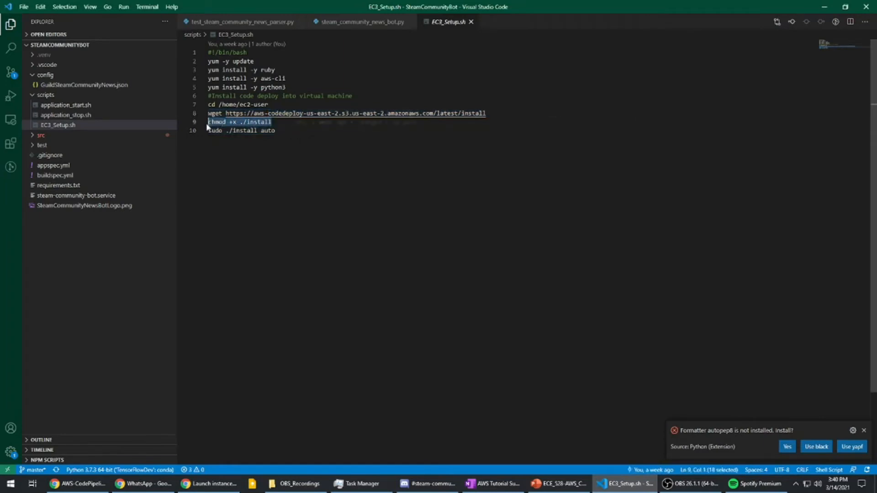
drag(275, 131, 209, 131)
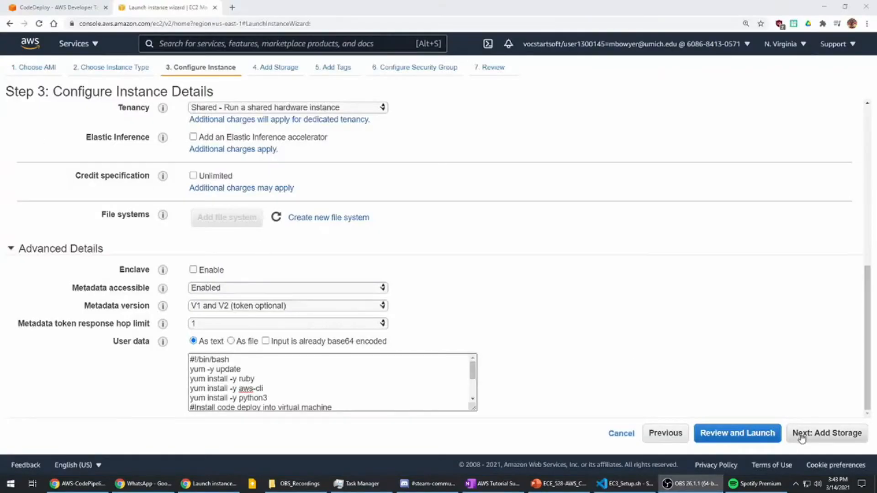
- Accept the default storage and add a tag with key Name and value SteamCommunityBotPipelineDemo to the instance
click(806, 437)
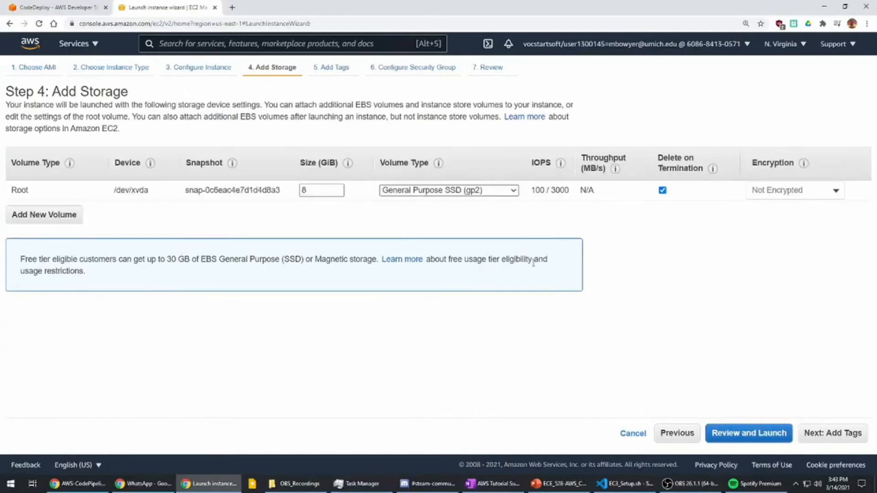
click(835, 434)
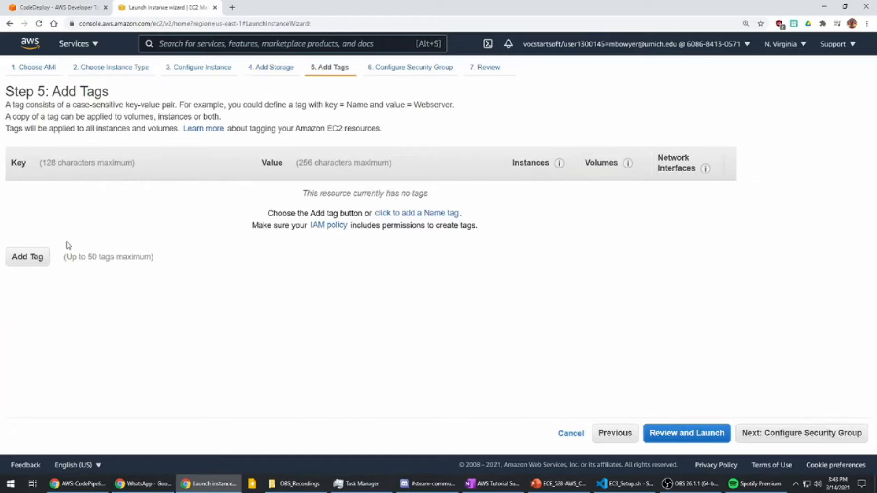
click(31, 261)
text(Name)
key(Tab)
text(Steam)
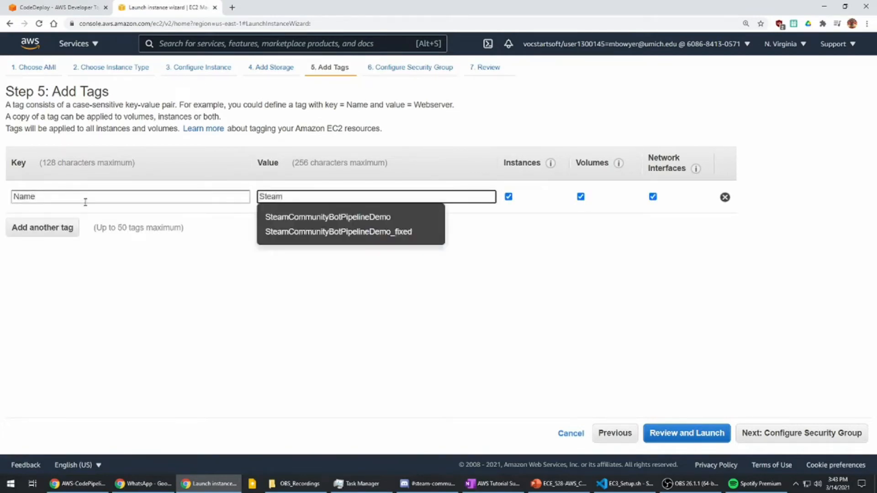
click(289, 218)
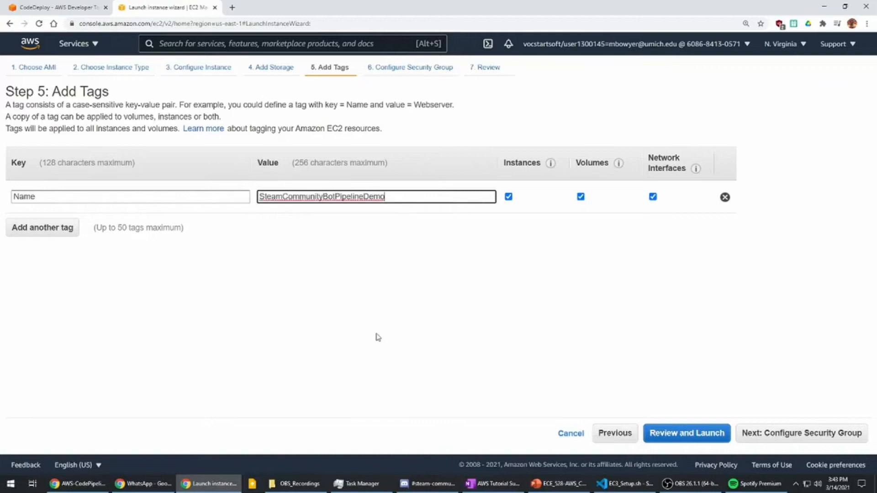
- Go on to the security group configuration and restrict the SSH rule's source to My IP
click(783, 432)
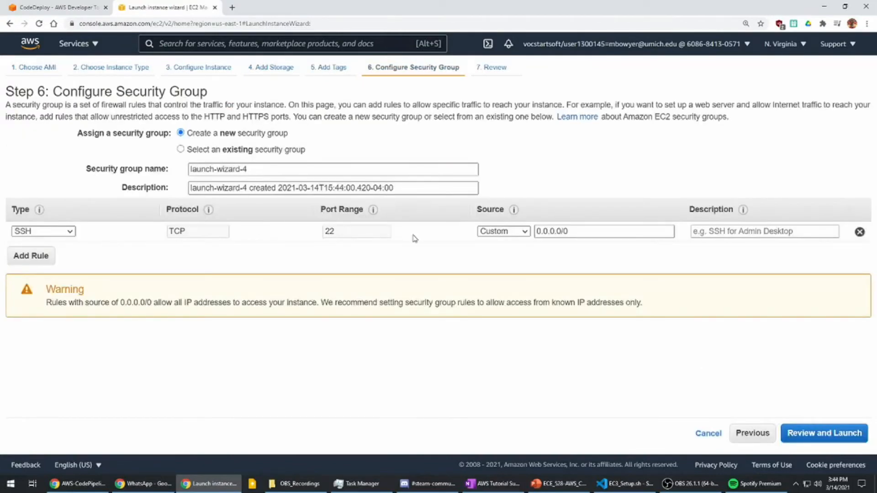
click(504, 232)
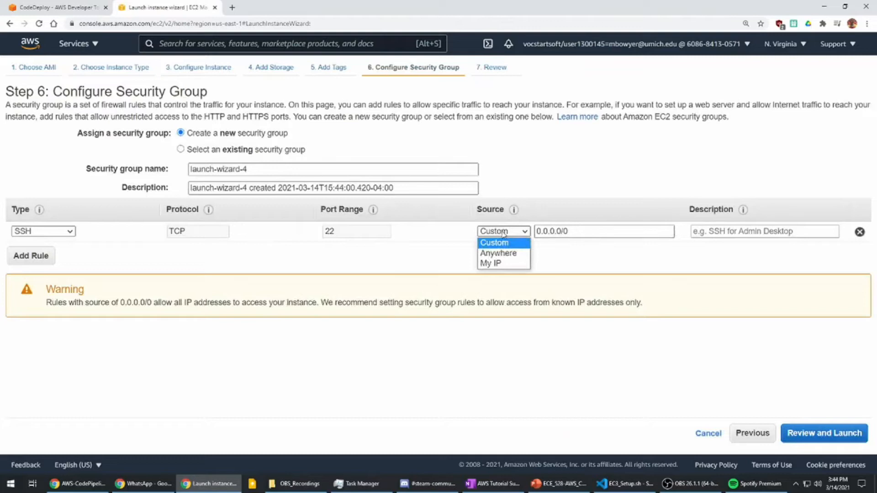
click(498, 264)
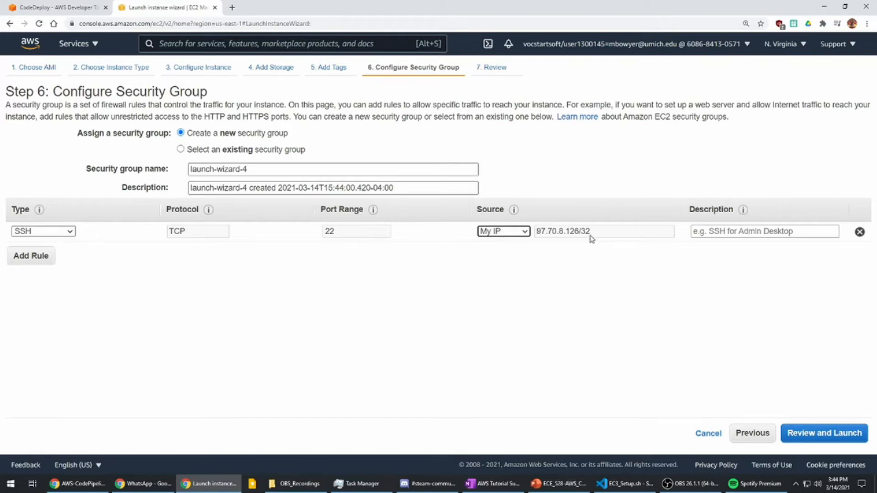
click(28, 256)
click(52, 252)
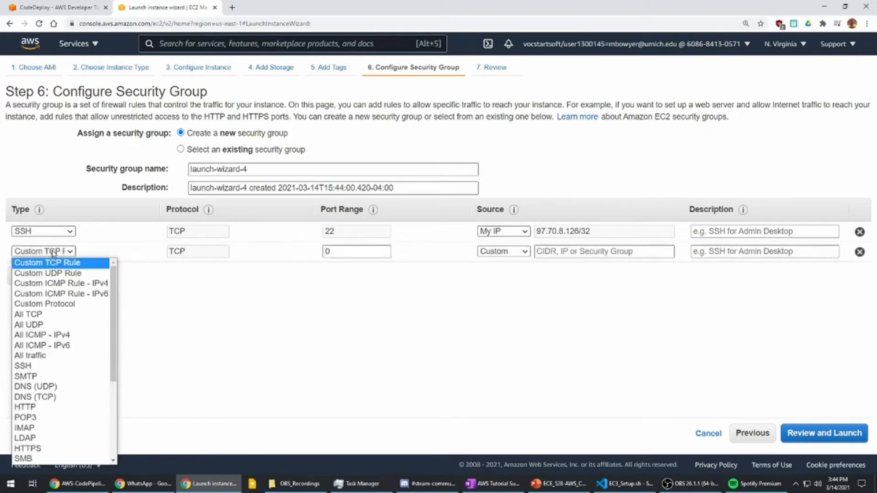
click(160, 324)
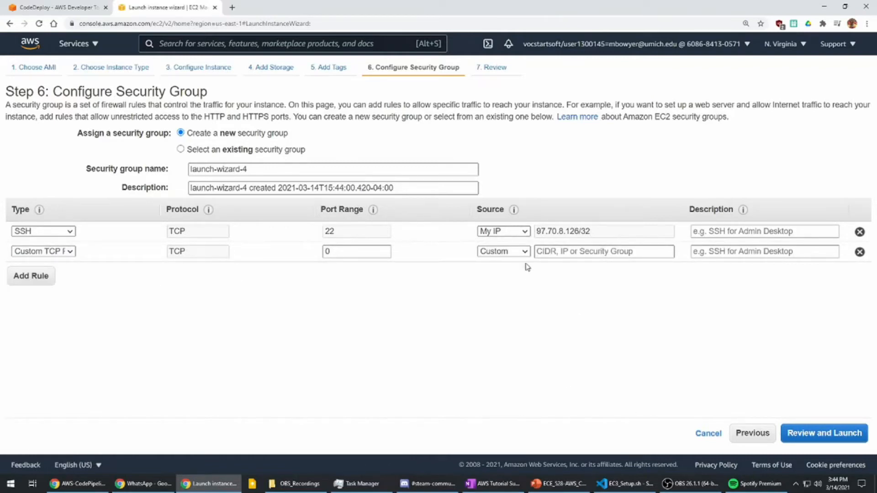
click(859, 251)
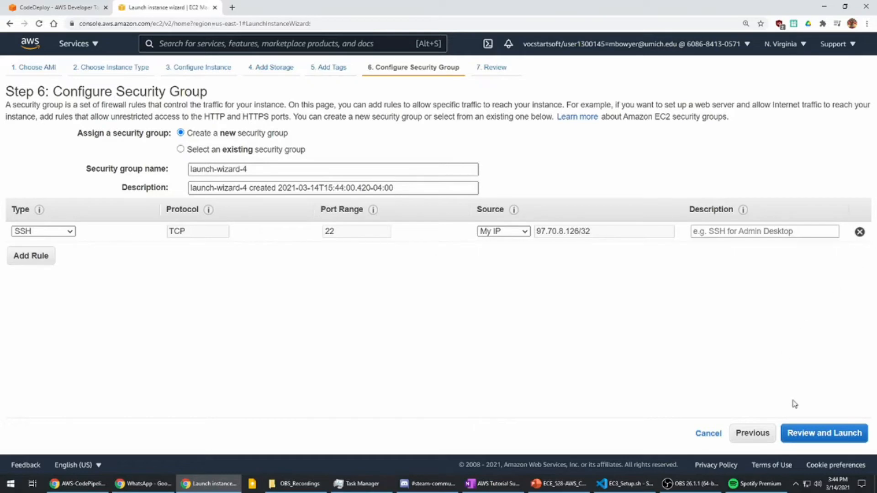
- Proceed to the launch review of the configured EC2 instance
click(815, 437)
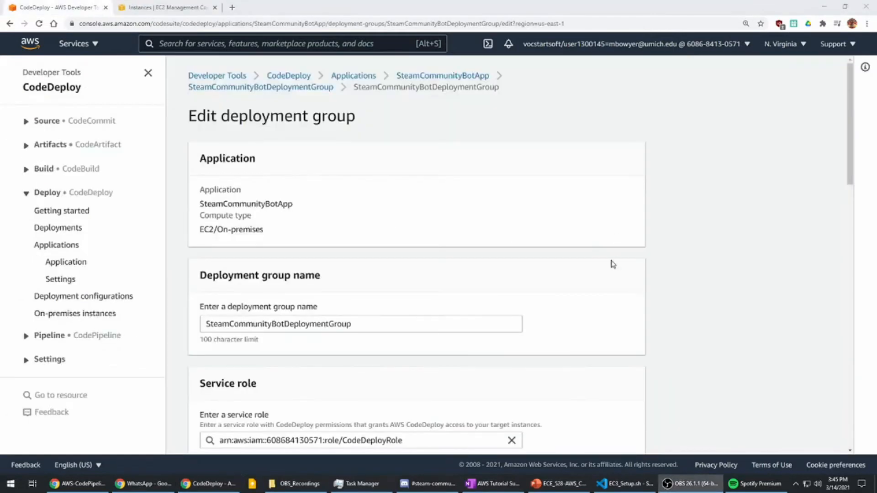
- Examine the CodeDeploy deployment group's EC2 instance tag key and value and its deployment settings, and leave editing without saving
drag(220, 119, 396, 131)
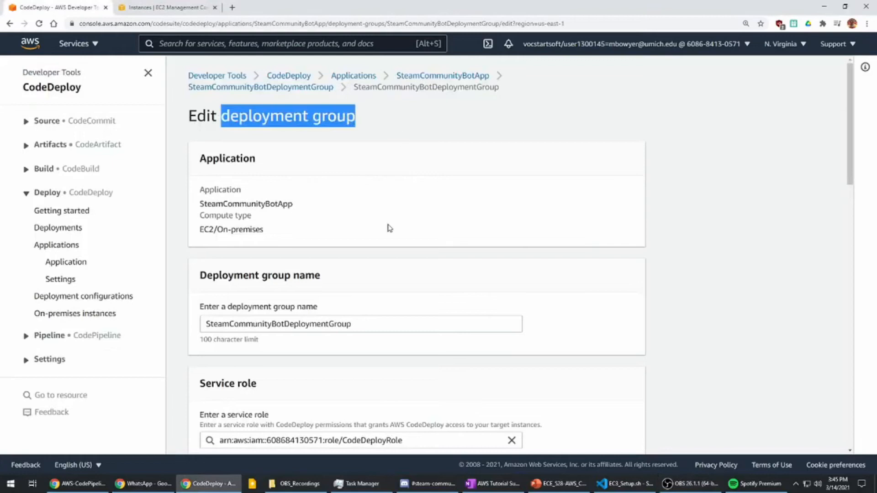
scroll(384, 231, down, 10)
scroll(383, 233, down, 2)
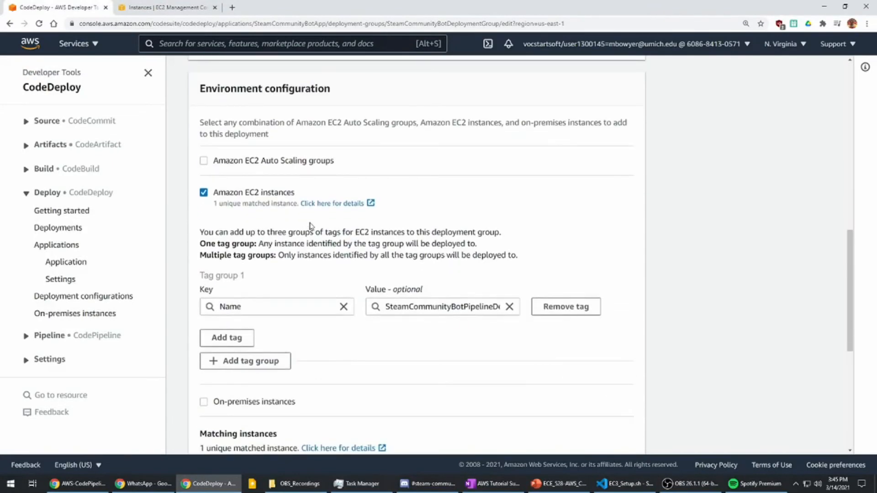
drag(214, 194, 301, 195)
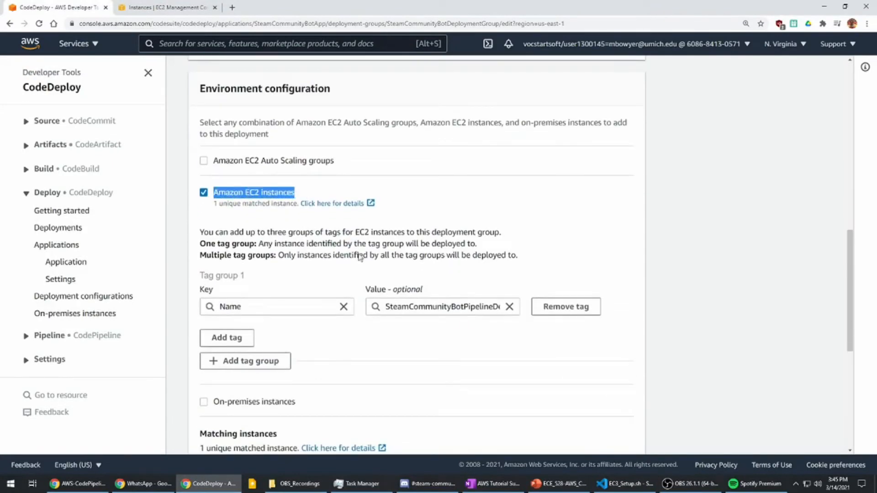
double_click(229, 307)
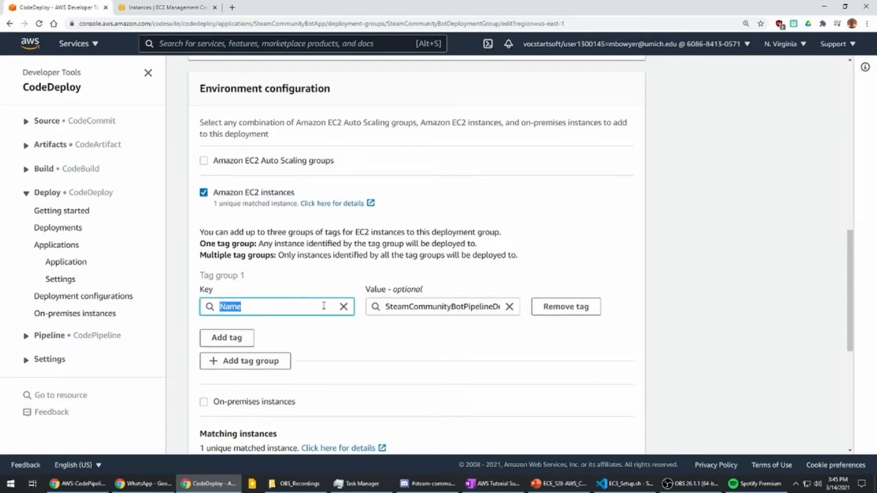
double_click(406, 306)
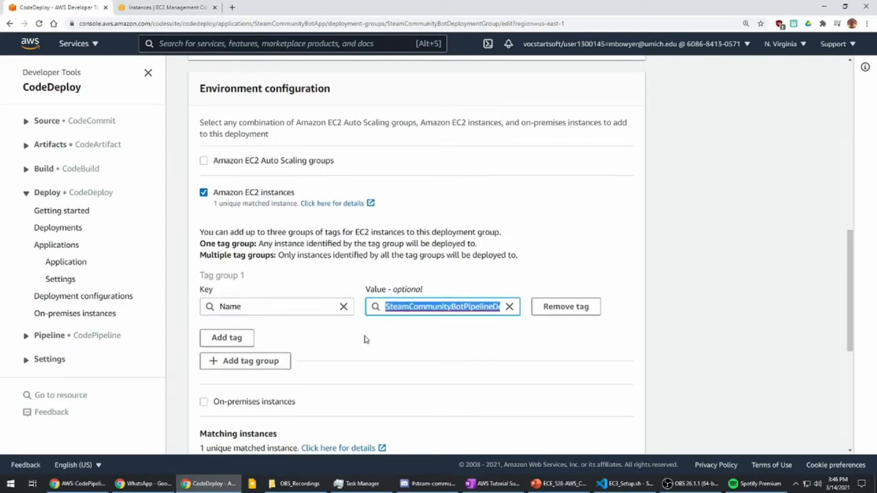
scroll(359, 343, down, 6)
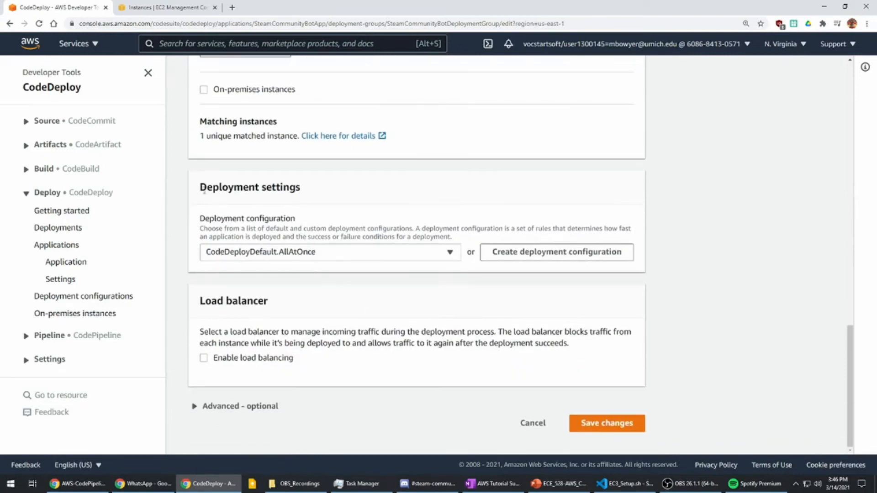
drag(201, 187, 345, 189)
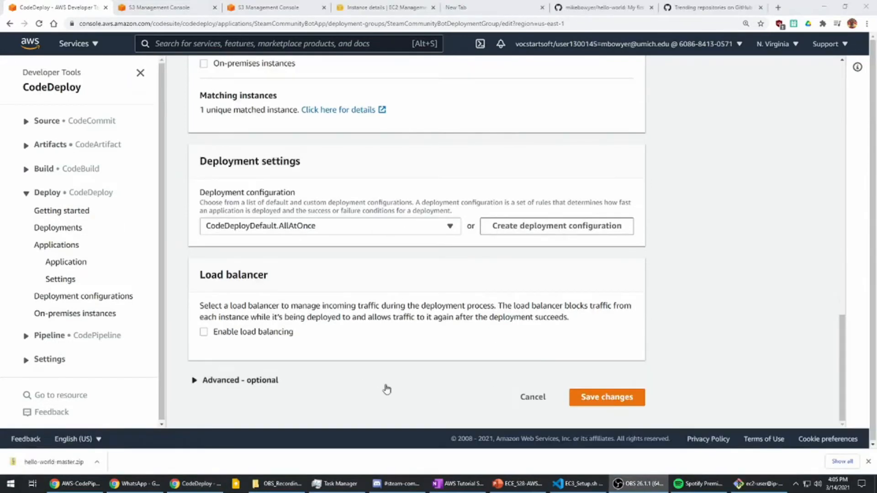
click(533, 399)
click(570, 283)
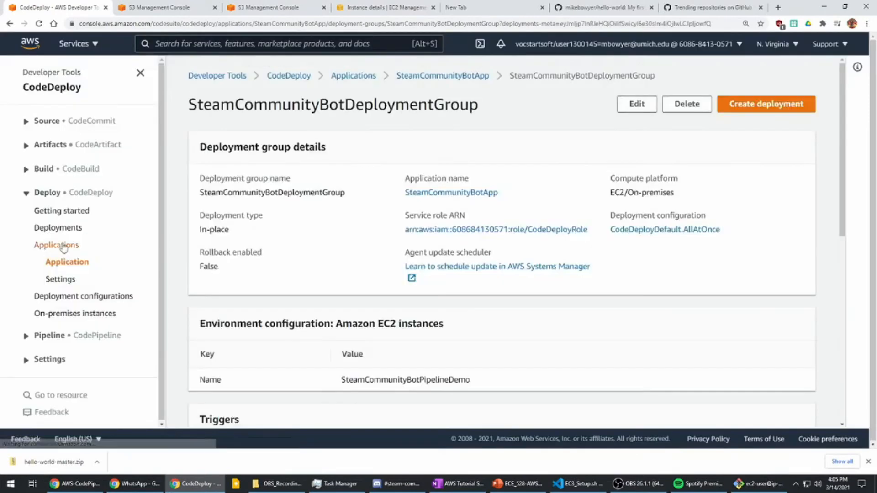
- Start creating a deployment for SteamCommunityBotDeploymentGroup and check its deployment group field
double_click(316, 112)
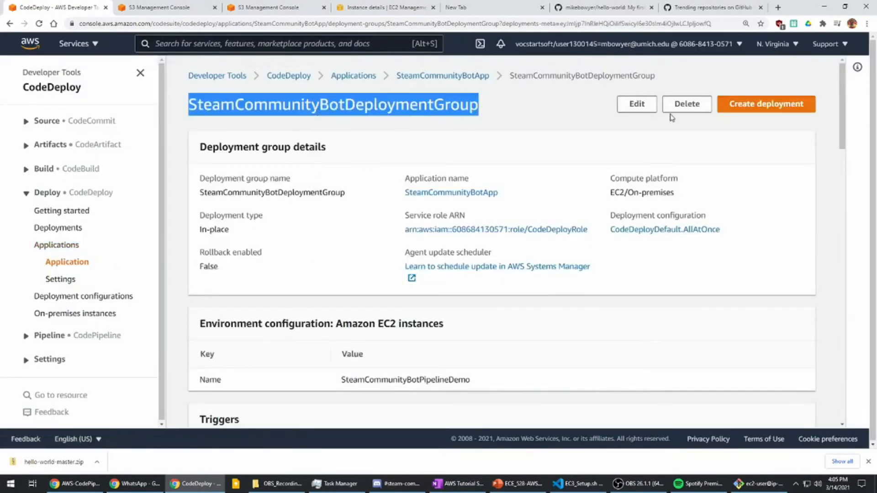
click(748, 113)
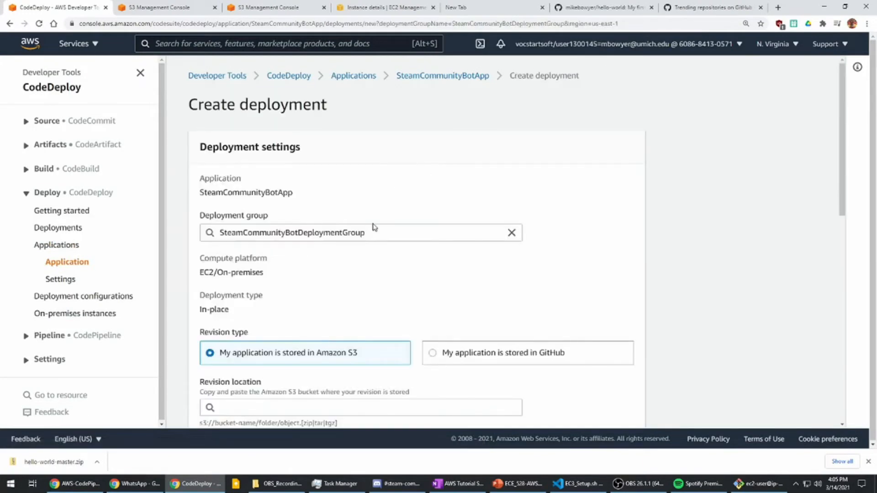
double_click(378, 232)
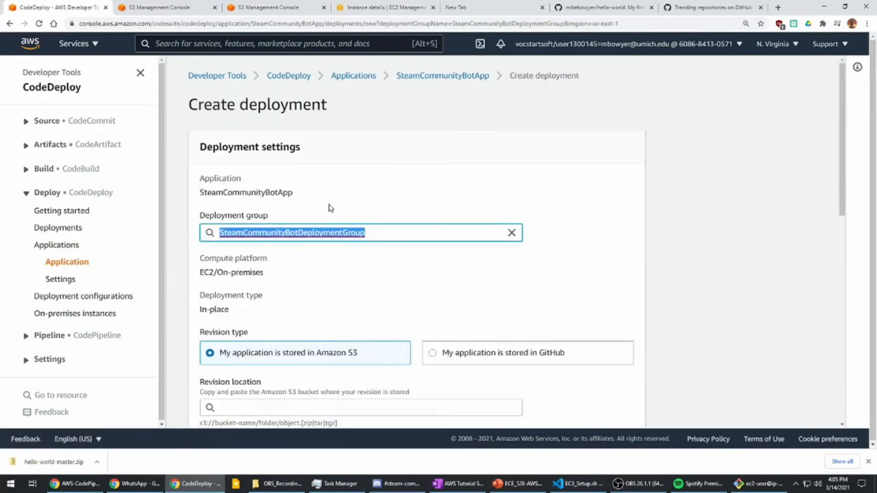
- Examine the new deployment's revision type options and its additional deployment behavior settings
scroll(301, 200, down, 2)
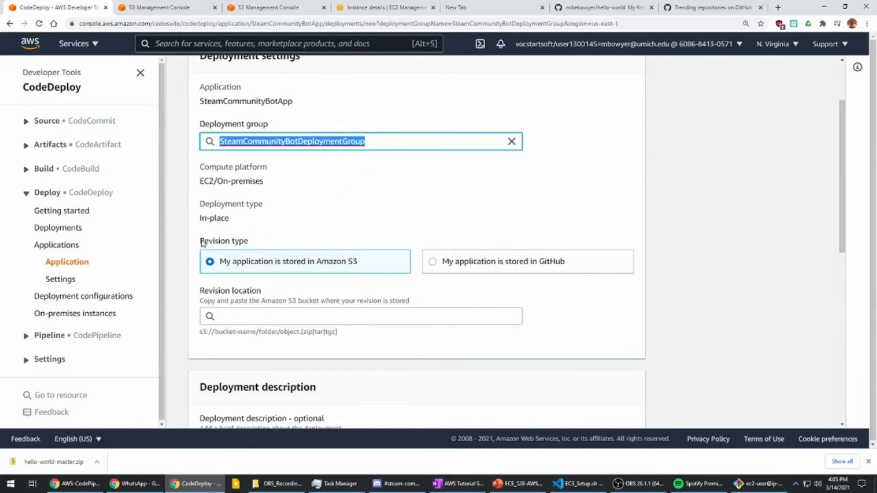
drag(196, 249, 242, 256)
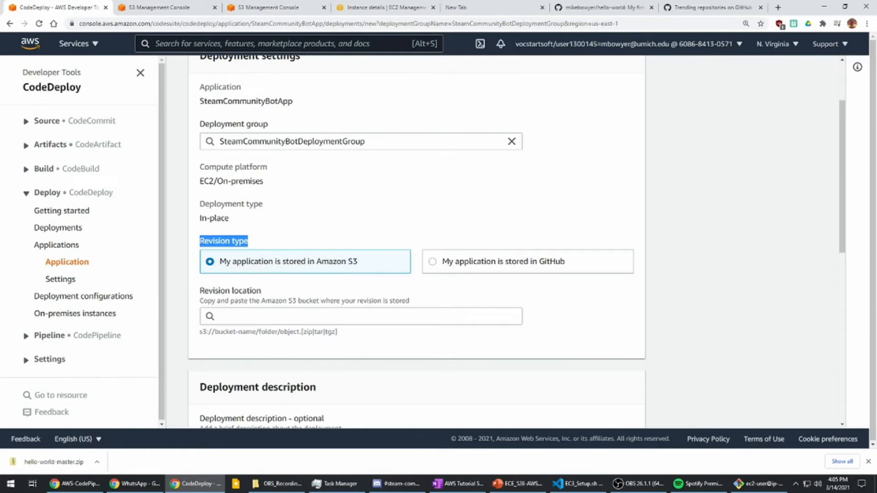
drag(260, 245, 196, 243)
scroll(274, 269, down, 6)
scroll(284, 247, down, 2)
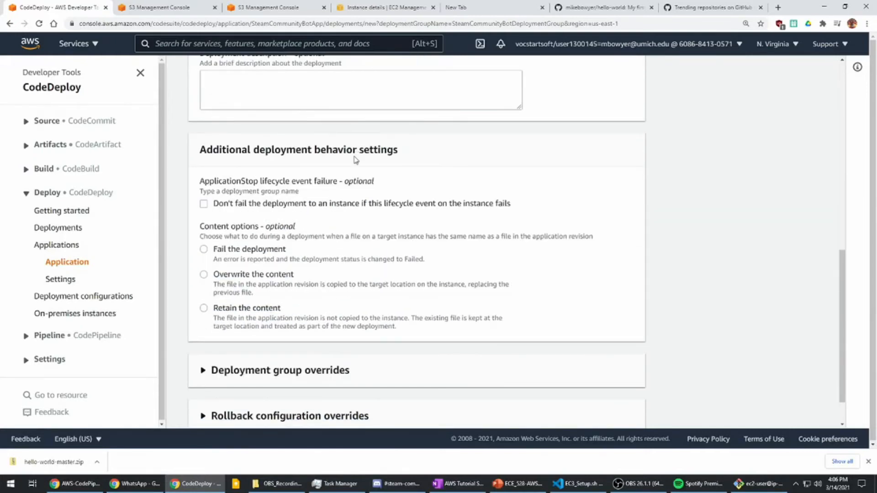
- Select Fail the deployment as the new deployment's content option and try to create the deployment
click(204, 253)
scroll(544, 296, down, 1)
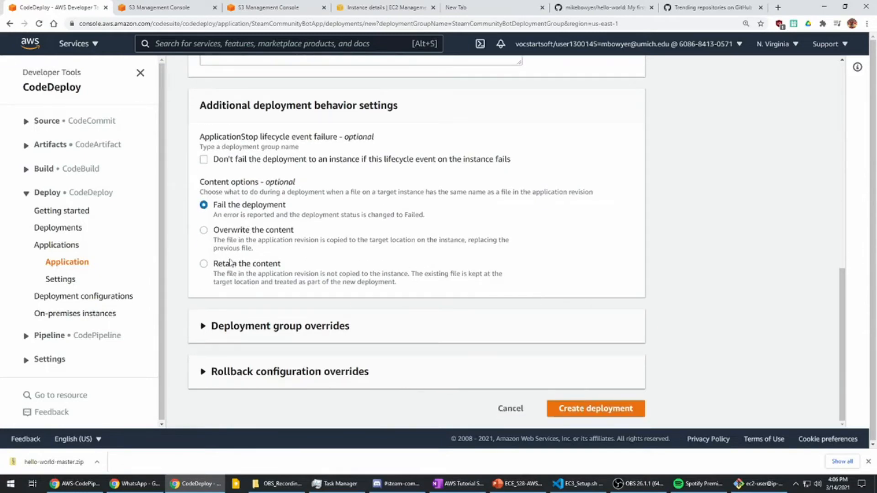
click(601, 402)
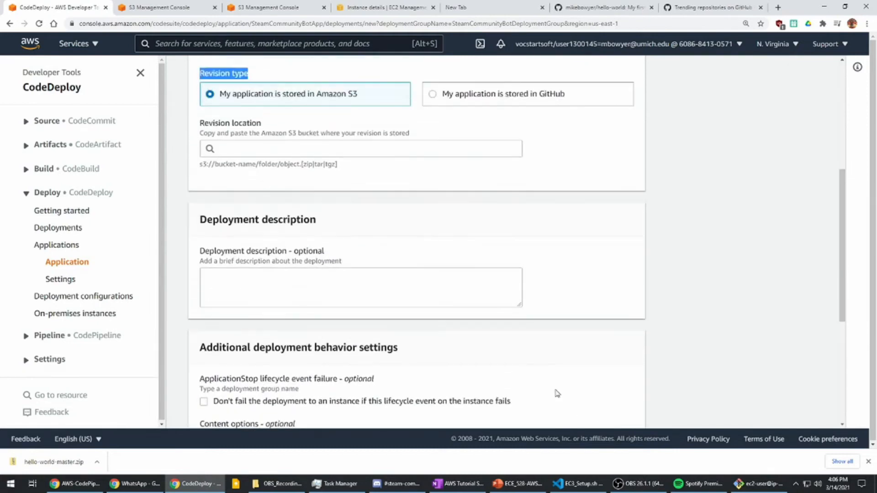
drag(199, 244, 250, 244)
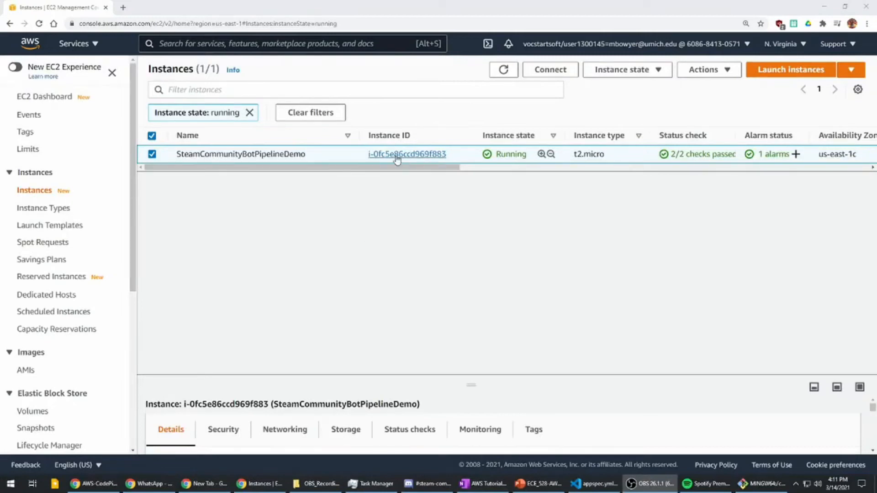
- Open the SSH client connection instructions for the SteamCommunityBotPipelineDemo instance and examine the example ssh command
double_click(271, 154)
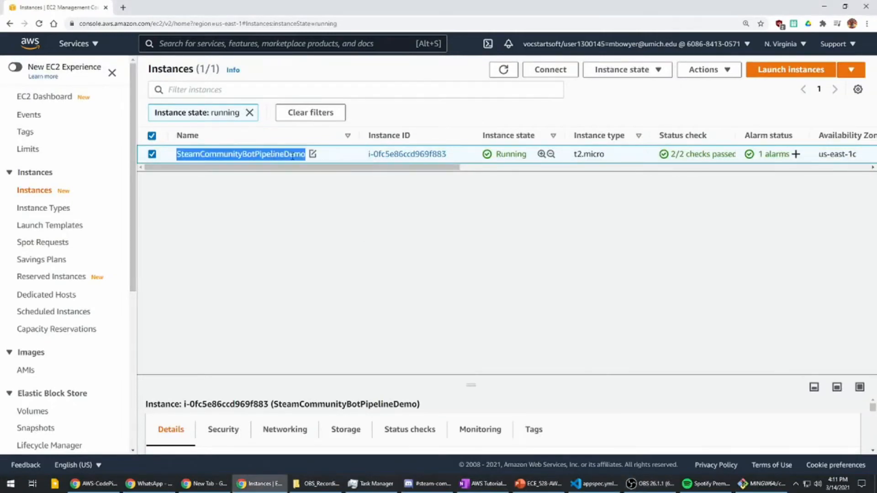
click(384, 157)
click(713, 115)
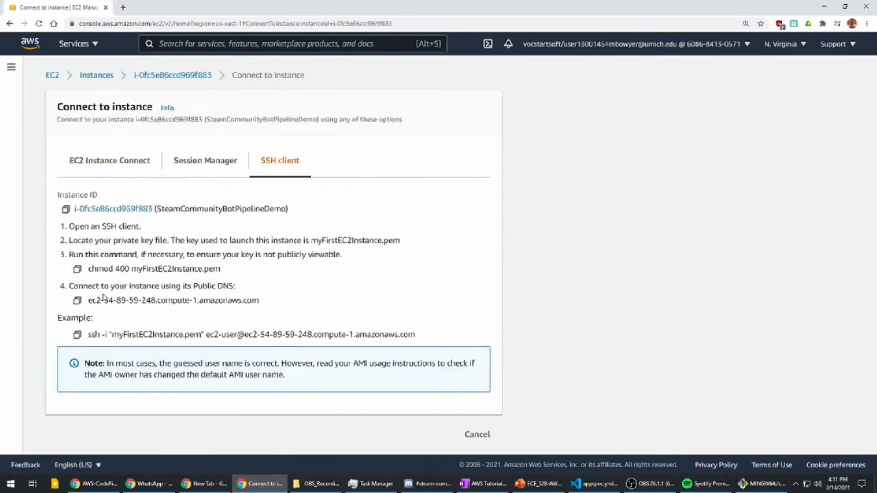
drag(87, 335, 416, 340)
double_click(148, 336)
click(194, 338)
double_click(194, 338)
- Switch to the MINGW64 terminal and connect to the EC2 instance as ec2-user over SSH with the myFirstEC2Instance.pem key file
key(alt+Tab)
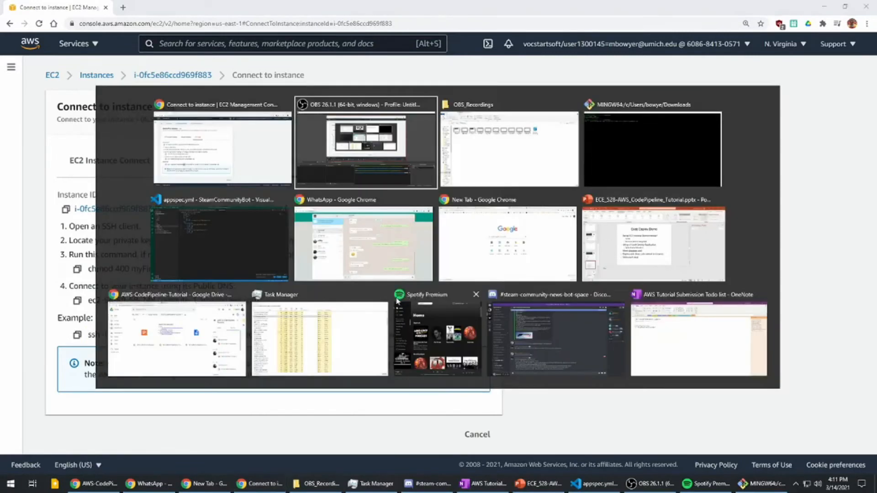
key(alt+Tab)
key(alt+Tab)
key(alt+Tab)
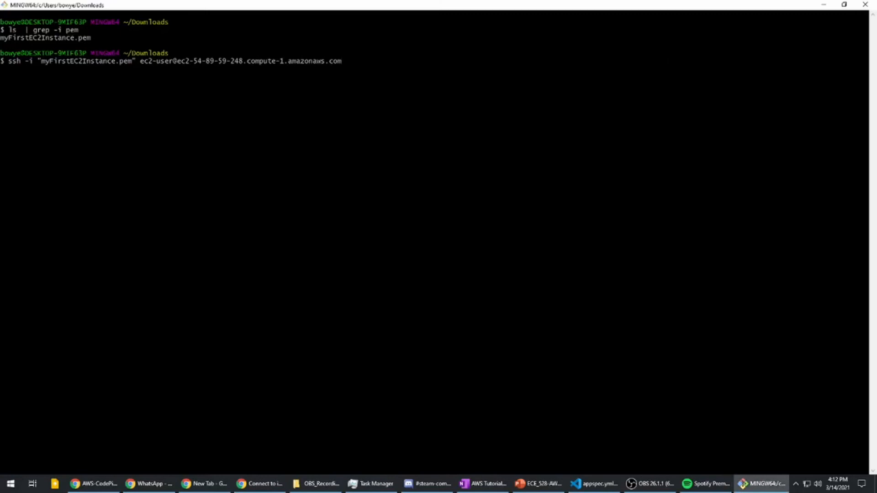
double_click(64, 38)
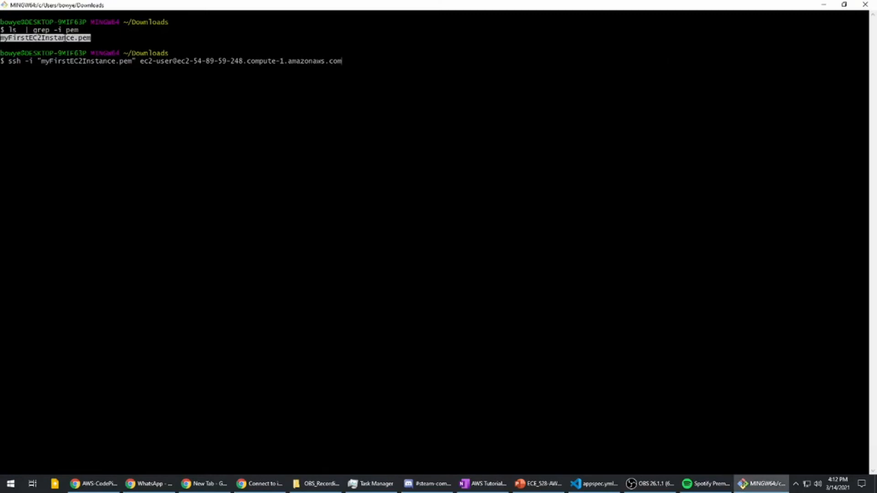
double_click(166, 22)
triple_click(120, 68)
click(68, 69)
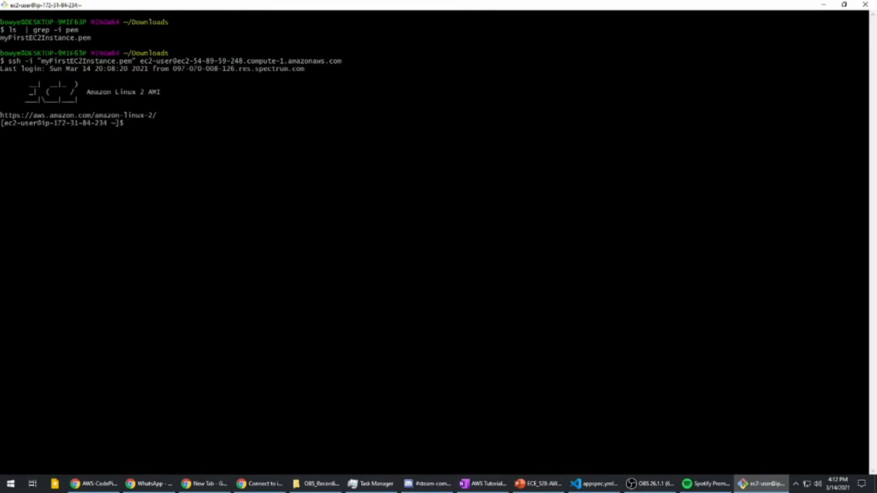
- List all files in the instance's home directory with ls -al and check the install and SteamCommunityBot entries
text(ls -al)
key(Return)
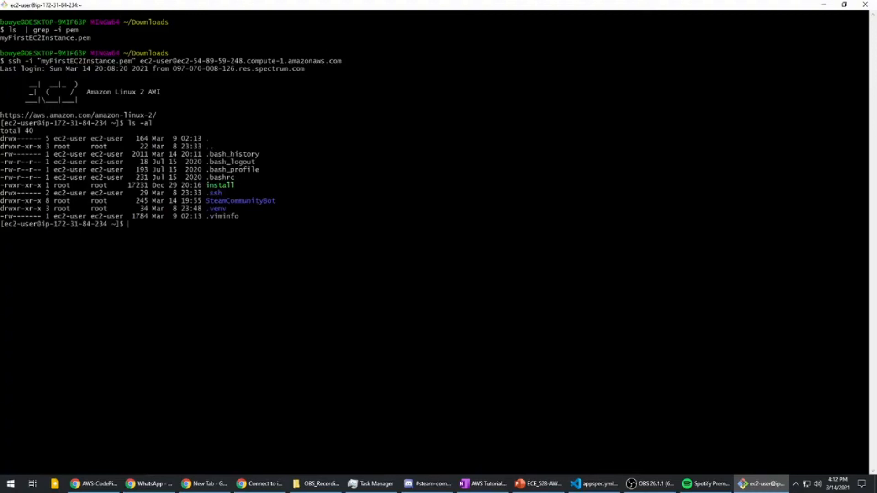
double_click(220, 185)
double_click(236, 201)
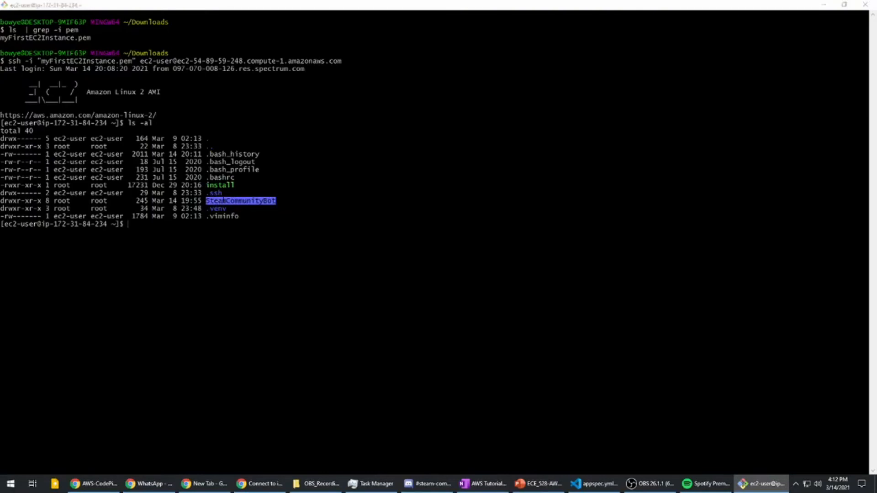
- Switch to Visual Studio Code and examine the source and destination paths in the files section of appspec.yml
key(super+Tab)
click(191, 227)
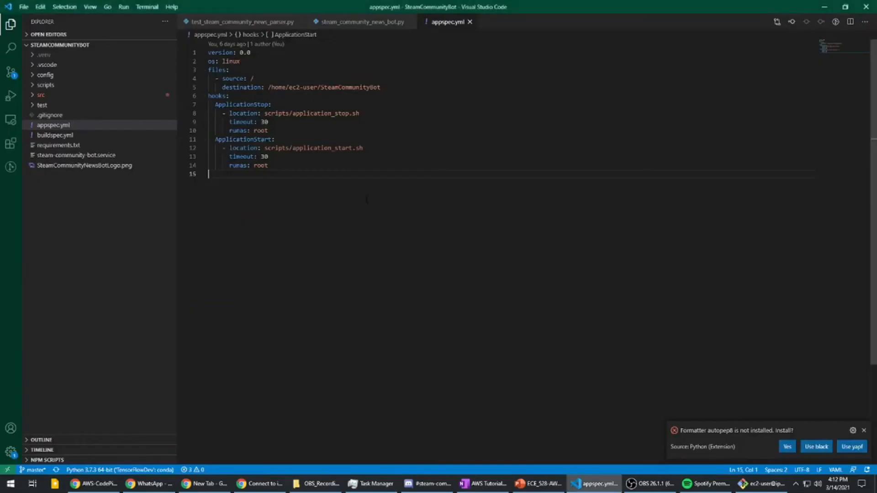
click(301, 166)
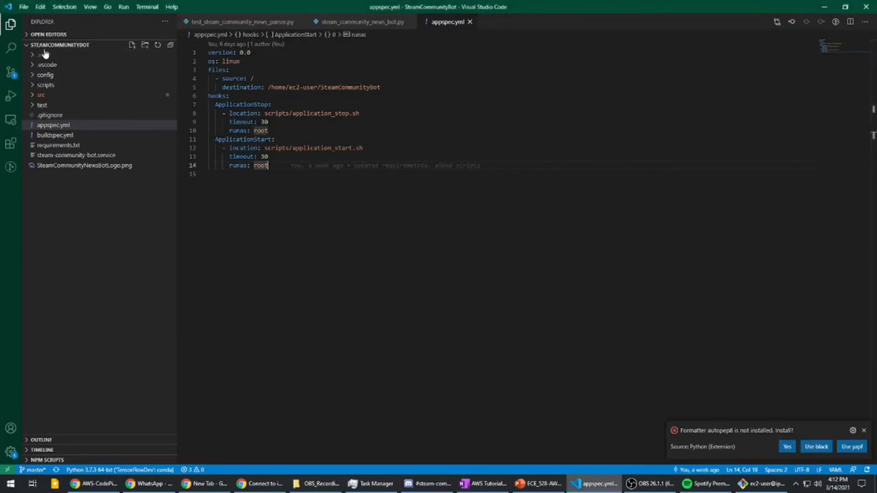
click(53, 125)
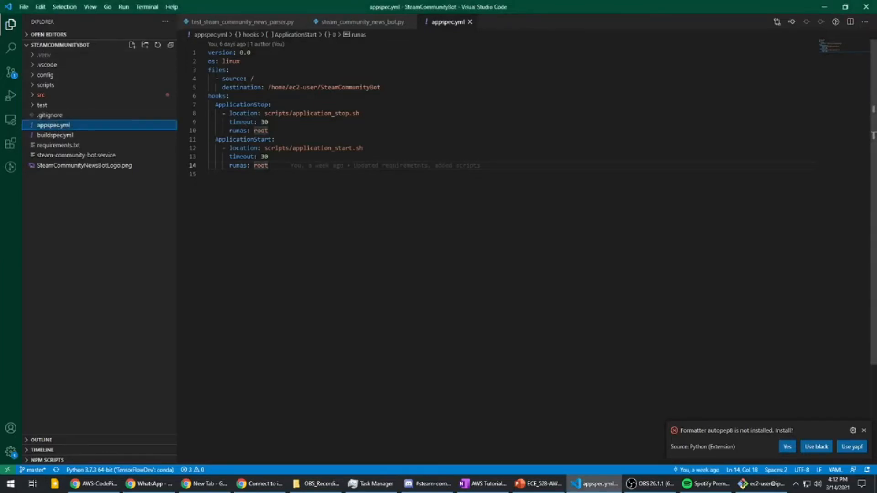
drag(270, 165, 202, 51)
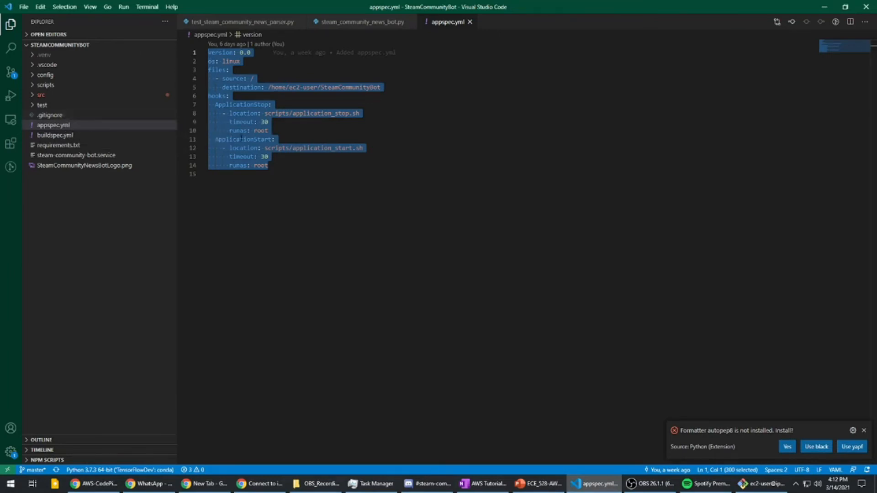
click(231, 67)
drag(208, 71, 254, 79)
click(76, 47)
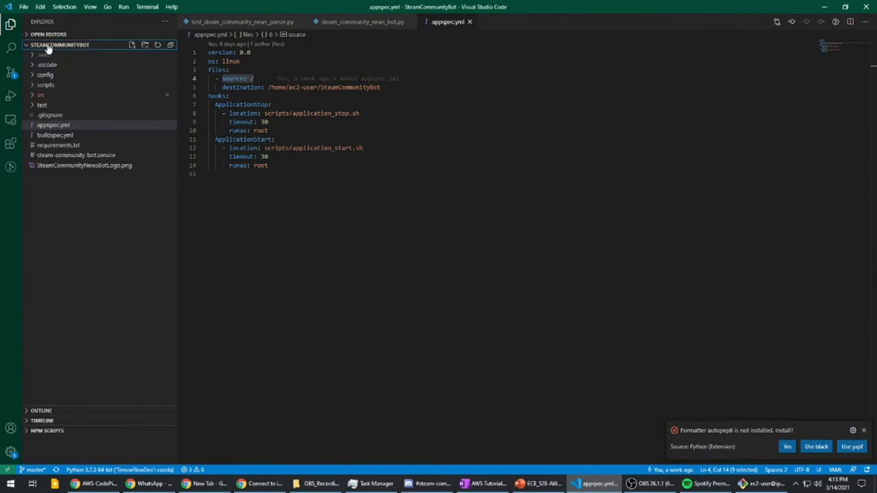
drag(381, 87, 222, 88)
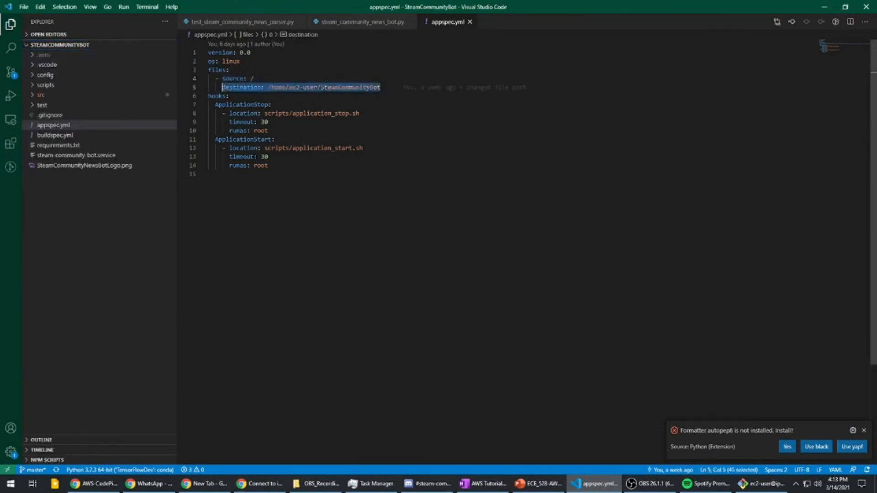
drag(381, 87, 270, 87)
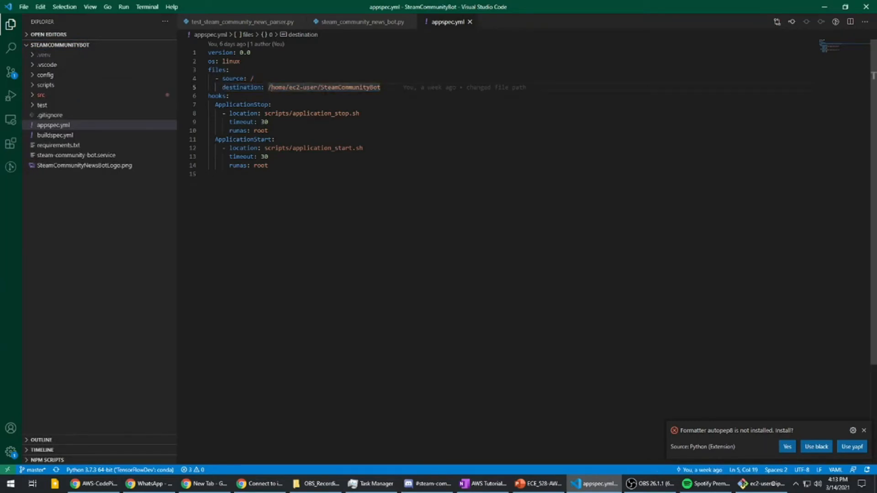
double_click(350, 87)
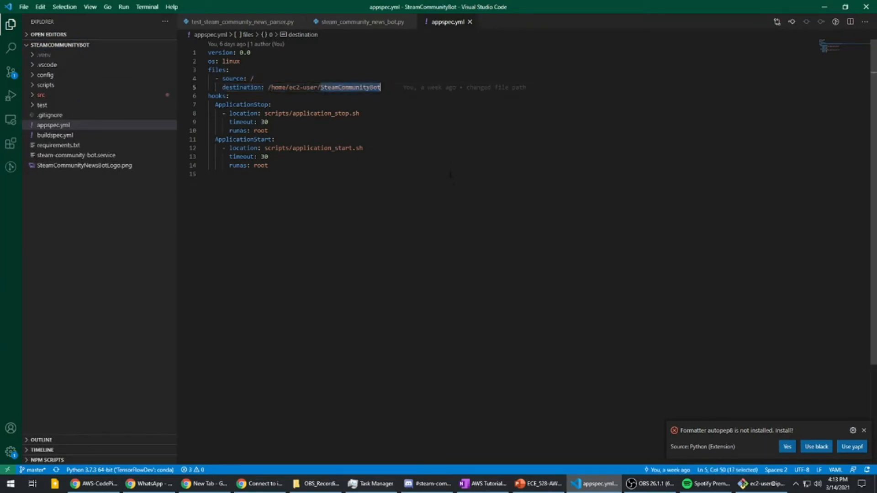
- Examine the ApplicationStop and ApplicationStart hooks in appspec.yml, including the stop hook's script location and timeout
double_click(217, 96)
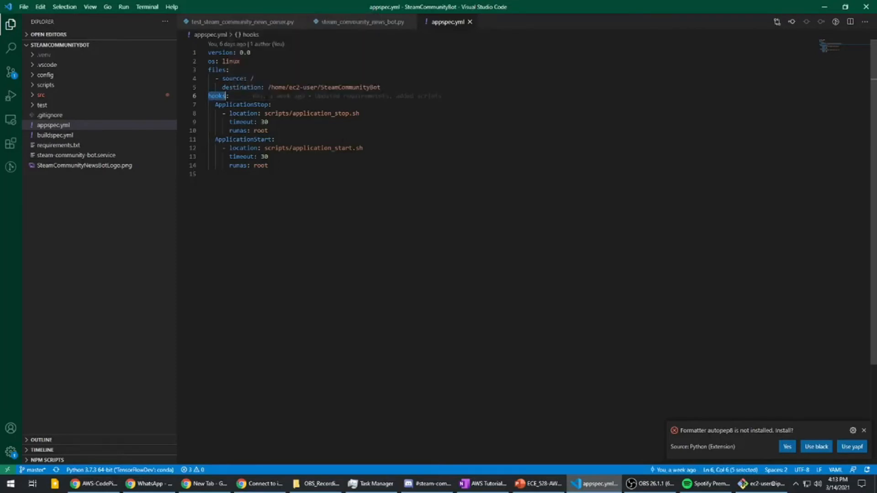
double_click(241, 104)
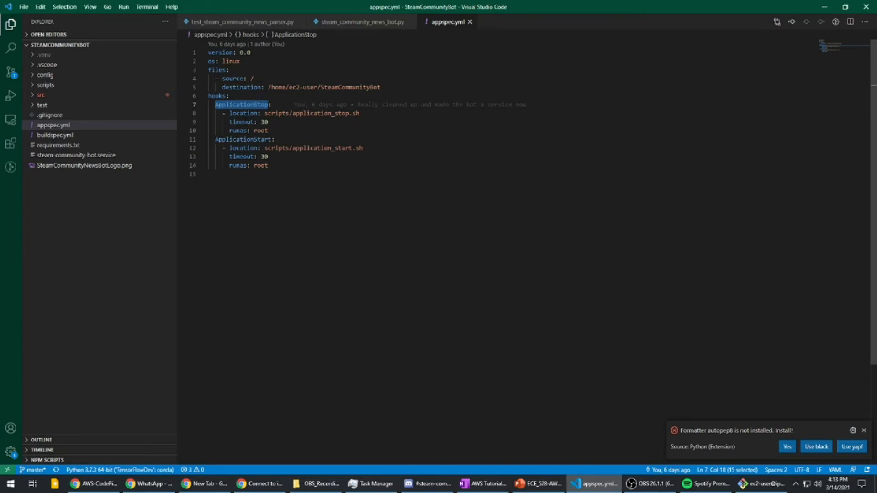
double_click(243, 113)
drag(356, 113, 264, 113)
double_click(264, 122)
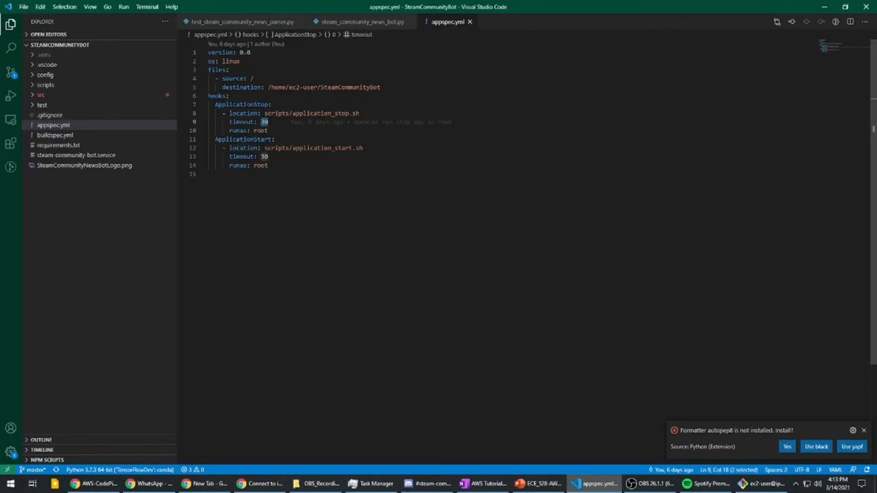
double_click(247, 104)
double_click(243, 139)
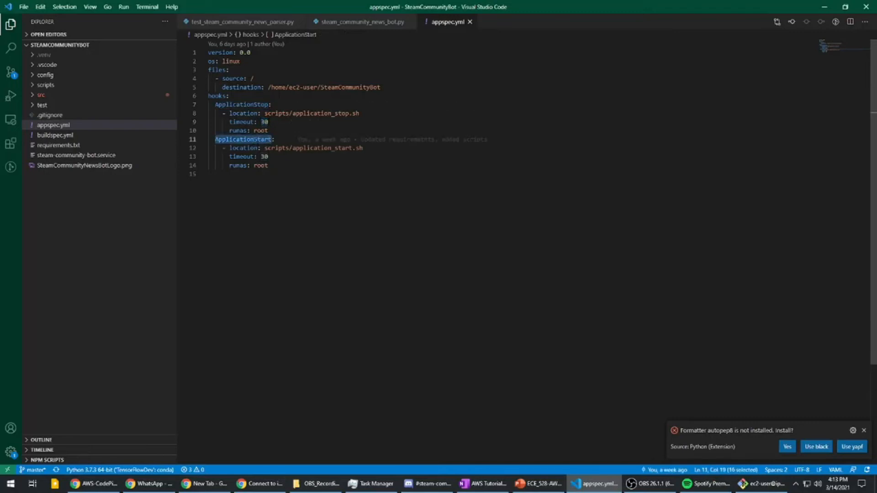
- Open application_start.sh from the scripts folder and examine its environment setup, dependency installation and service start commands
click(54, 88)
click(66, 96)
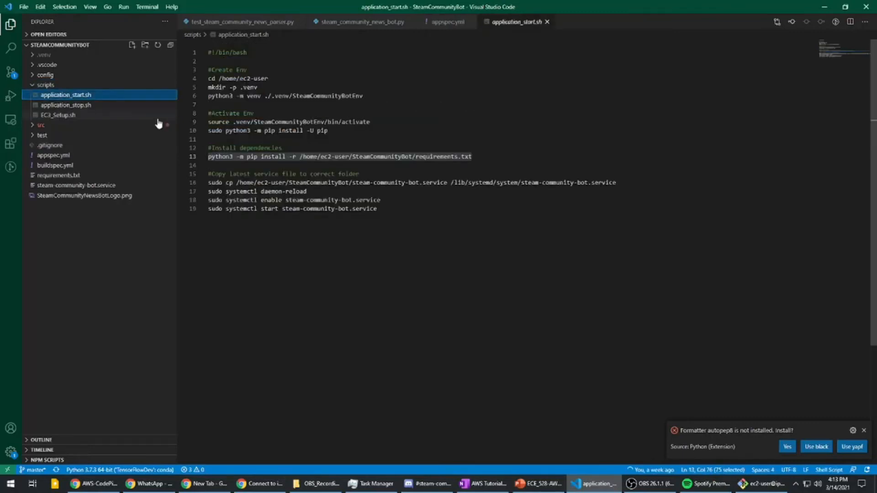
click(404, 122)
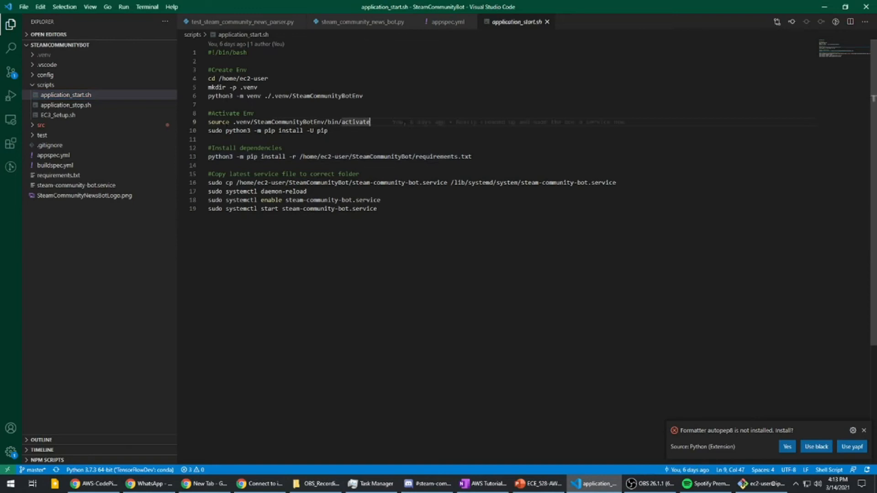
drag(207, 69, 505, 163)
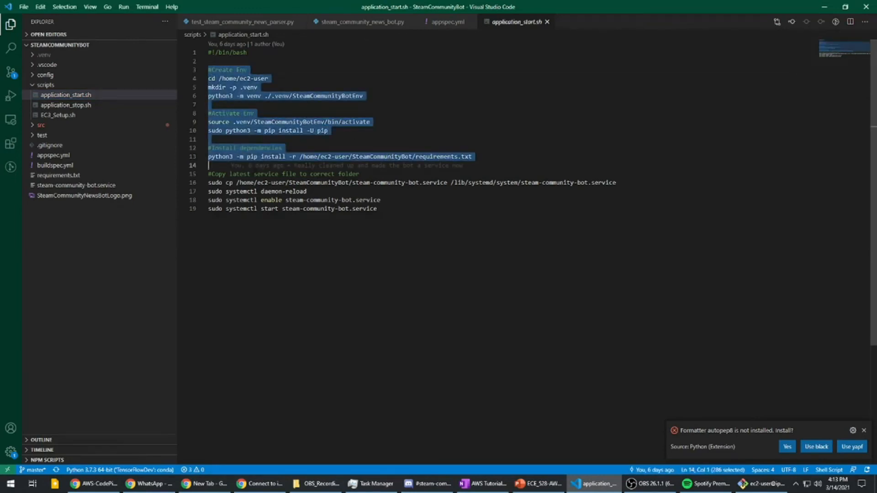
drag(208, 173, 629, 185)
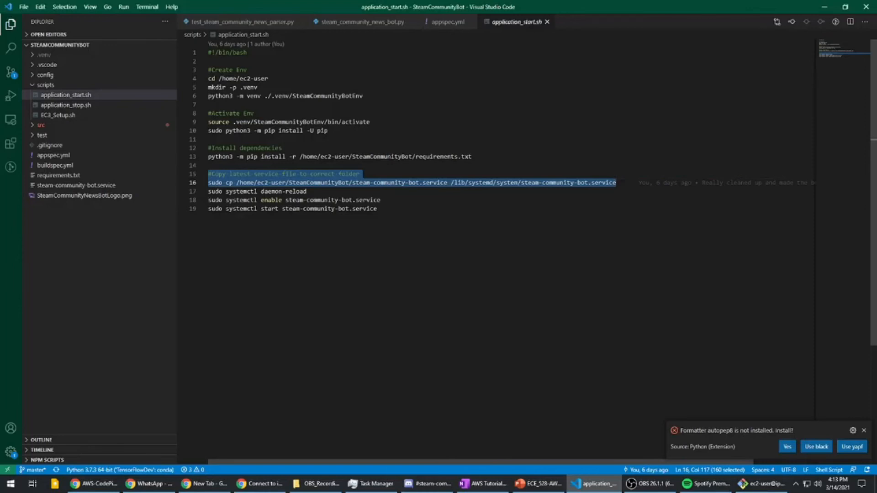
drag(318, 192, 377, 208)
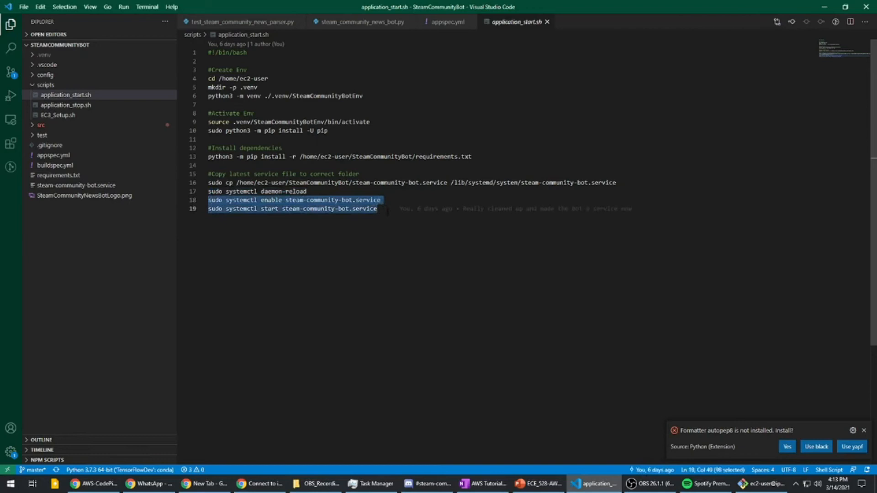
double_click(375, 200)
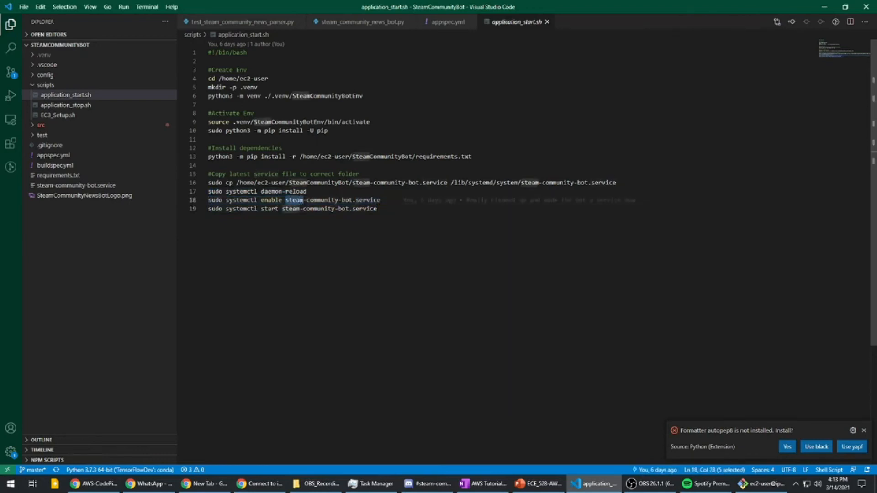
drag(377, 200, 286, 200)
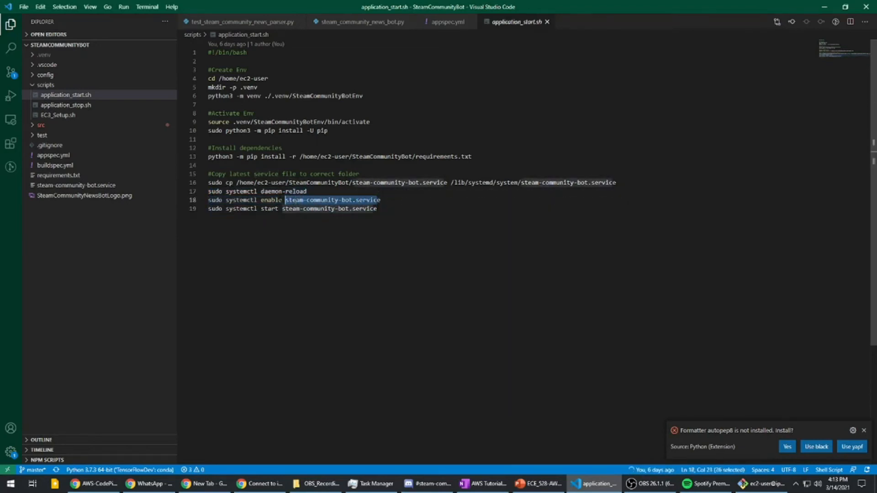
click(46, 85)
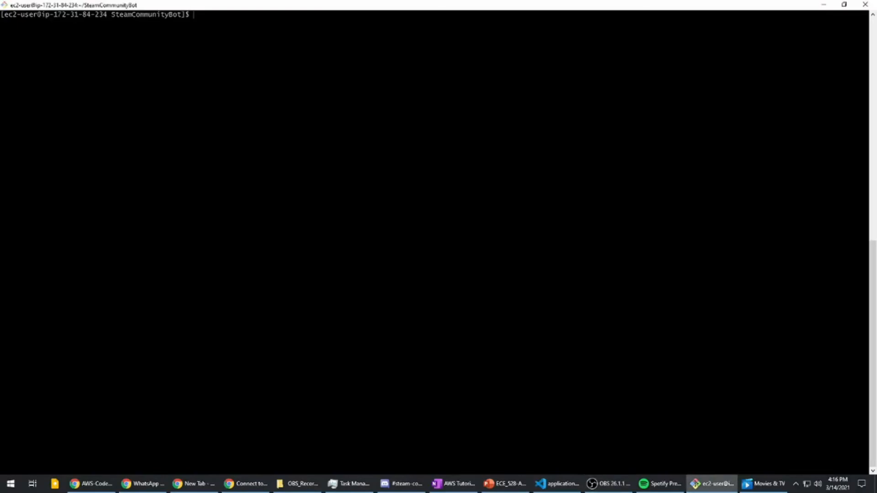
- In the instance's SSH terminal, print the working directory and list the deployed SteamCommunityBot files, checking buildspec.yml and appspec.yml
text(pwd)
key(Return)
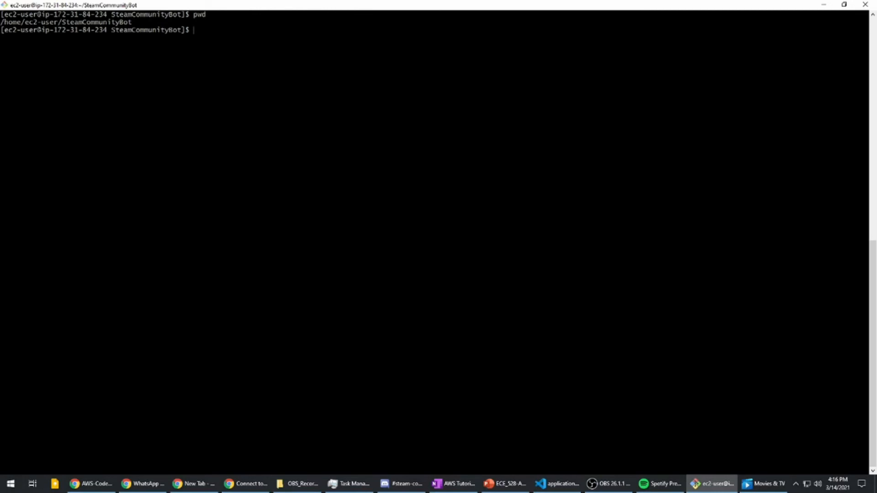
text(ls)
key(Return)
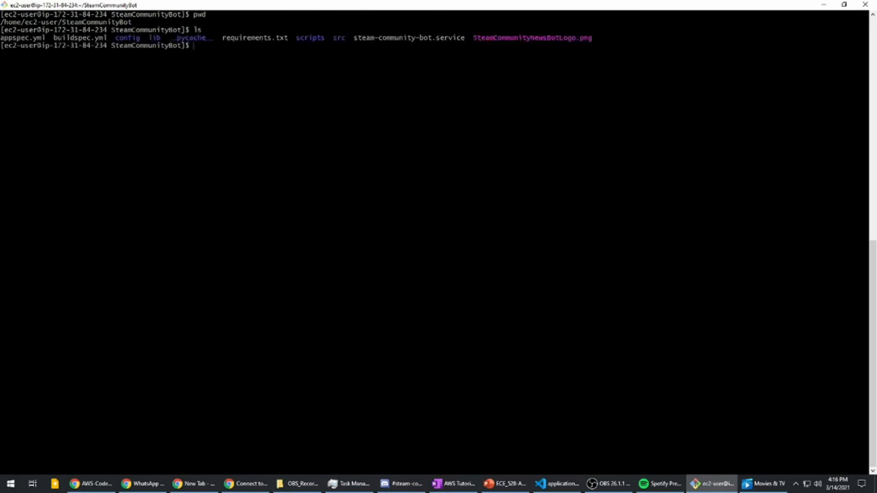
double_click(80, 37)
double_click(44, 38)
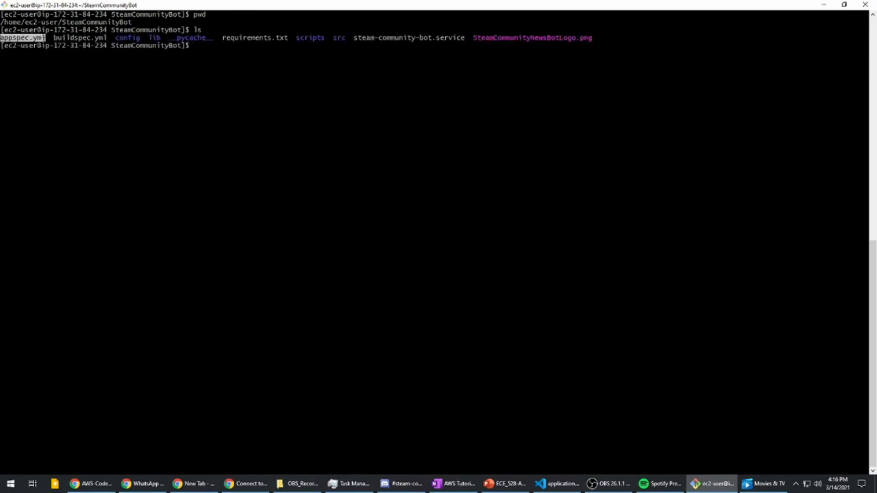
click(44, 38)
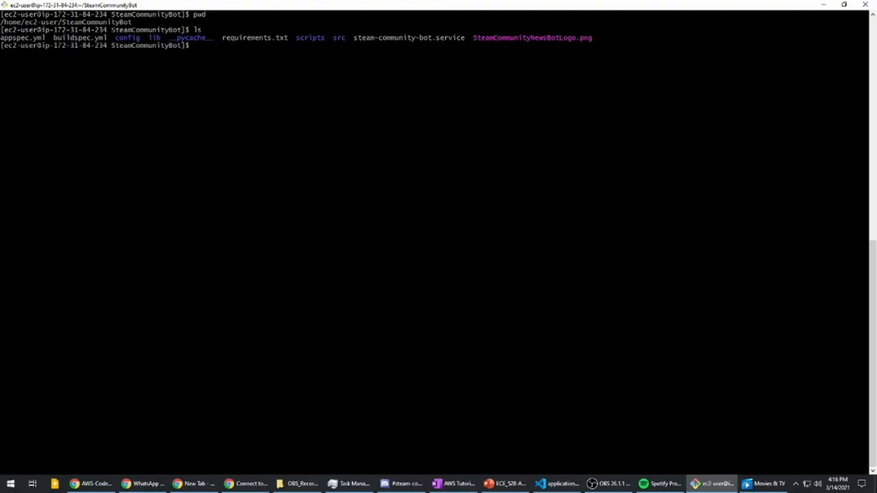
- Run sudo systemctl status steam-community-bot.service and check the service's active state
key(Up)
key(Up)
key(Up)
key(Up)
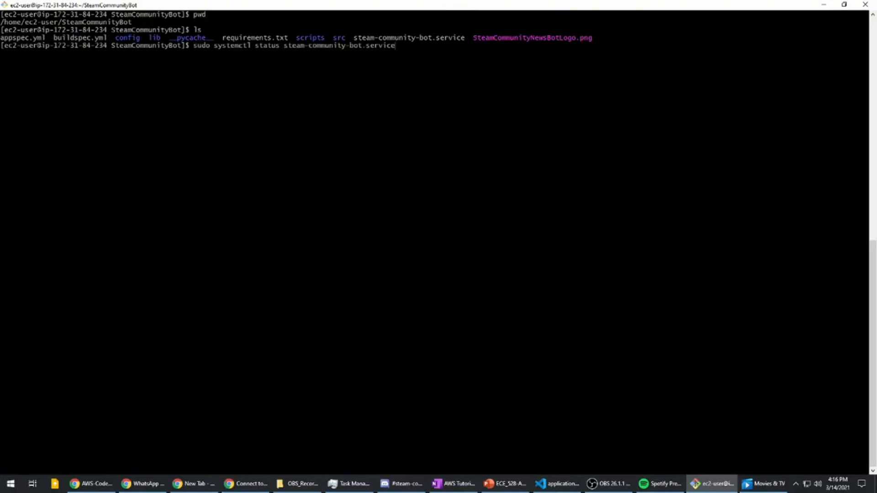
key(Return)
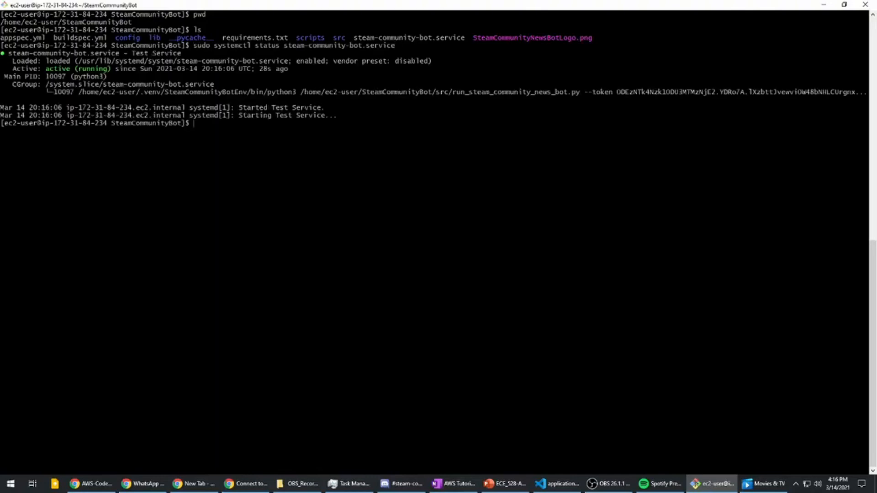
drag(255, 45, 867, 45)
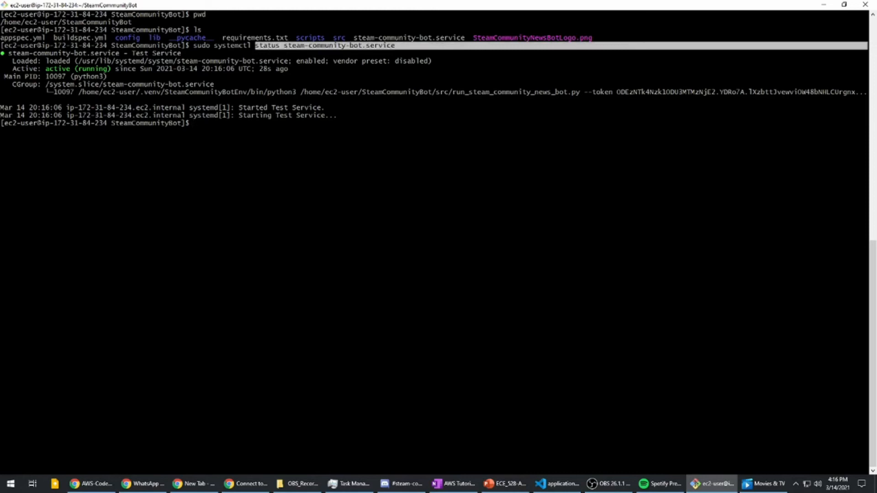
drag(46, 69, 349, 68)
click(348, 68)
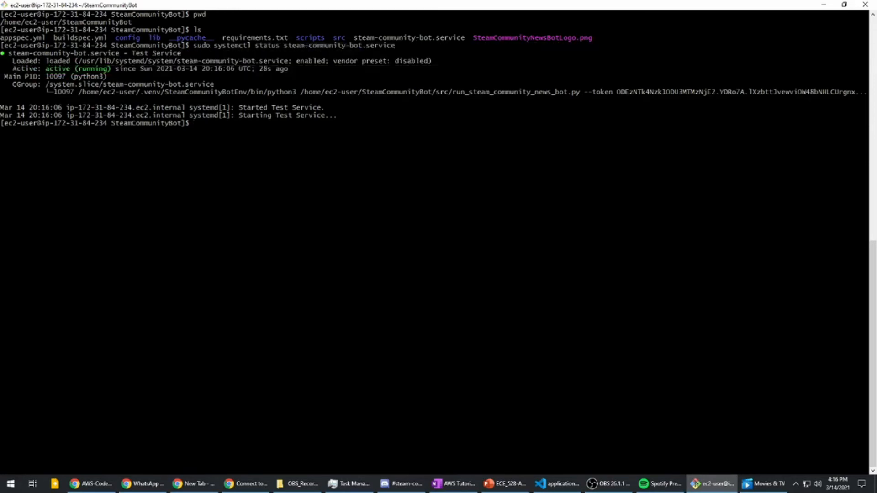
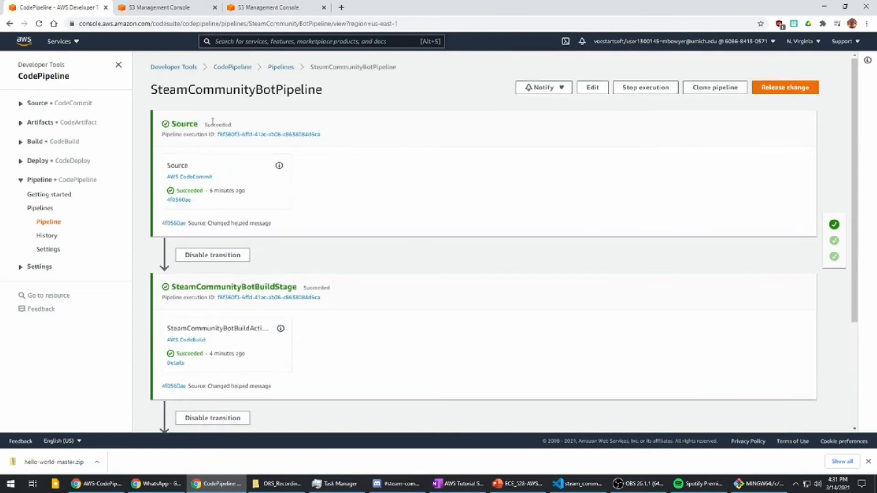
- Open SteamCommunityBotPipeline for editing and review the providers of its Source, SteamCommunityBotBuildStage and Deploy stages
click(592, 86)
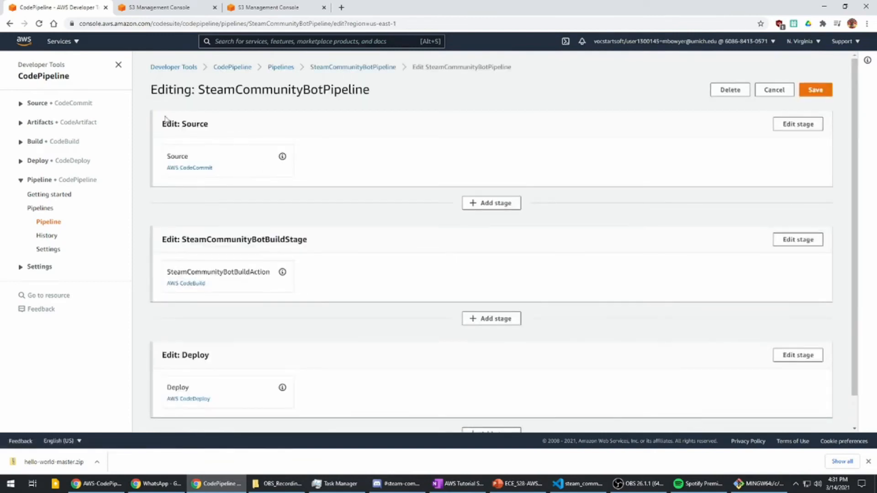
drag(189, 173, 167, 166)
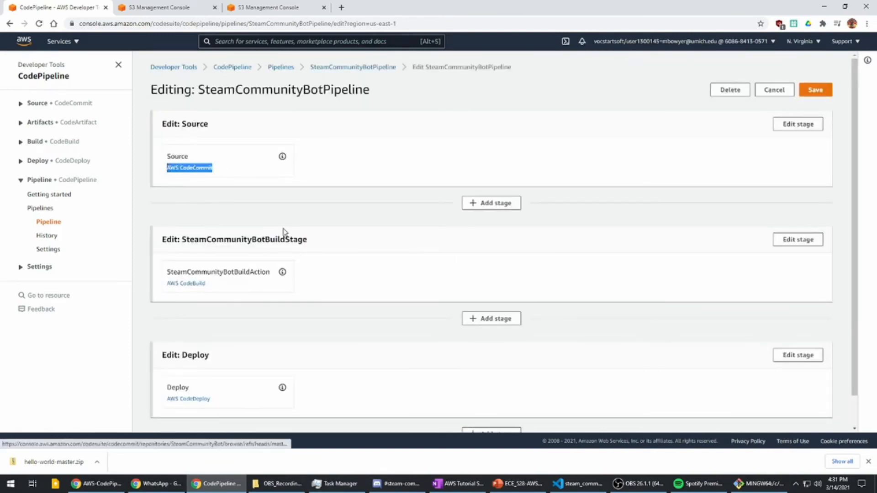
scroll(269, 249, down, 1)
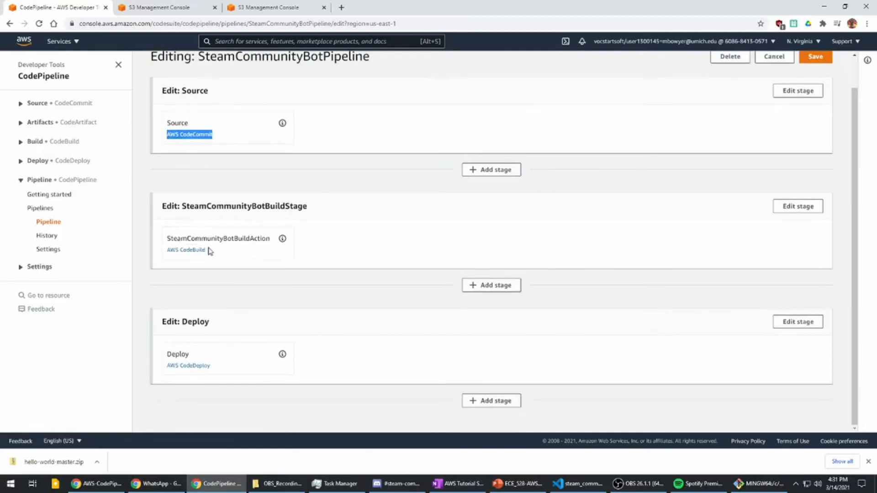
drag(210, 250, 164, 253)
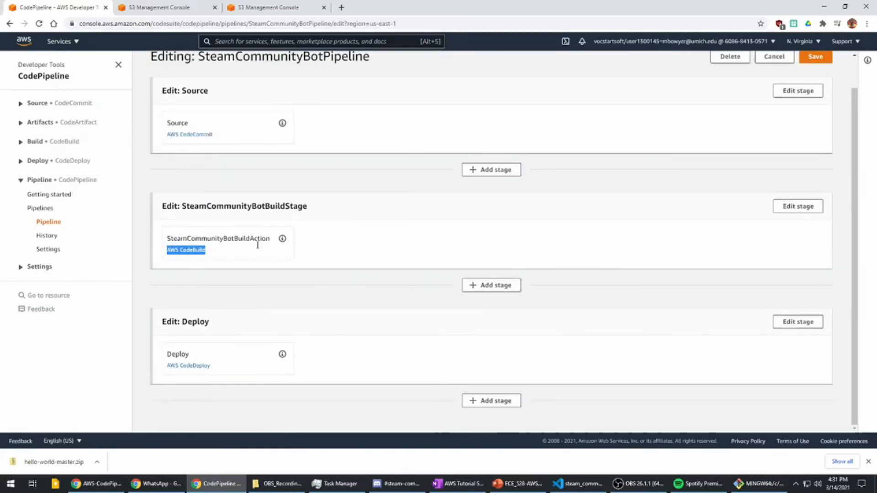
drag(214, 364, 165, 367)
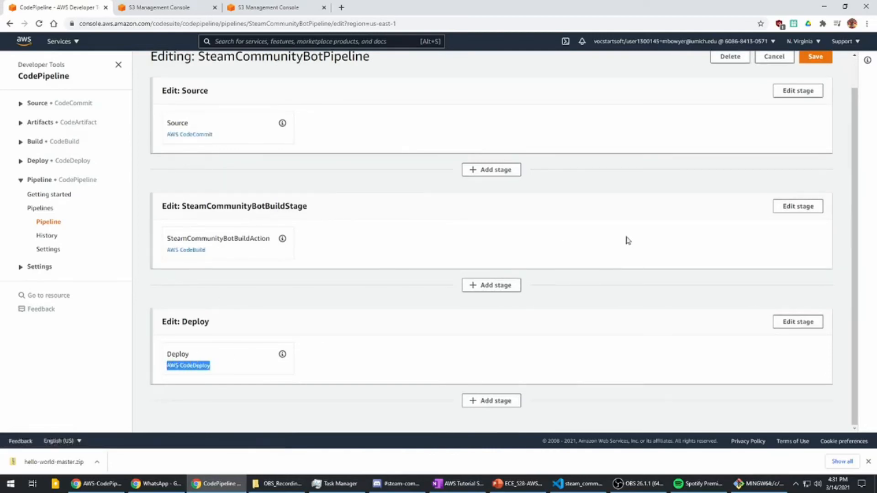
scroll(786, 130, up, 1)
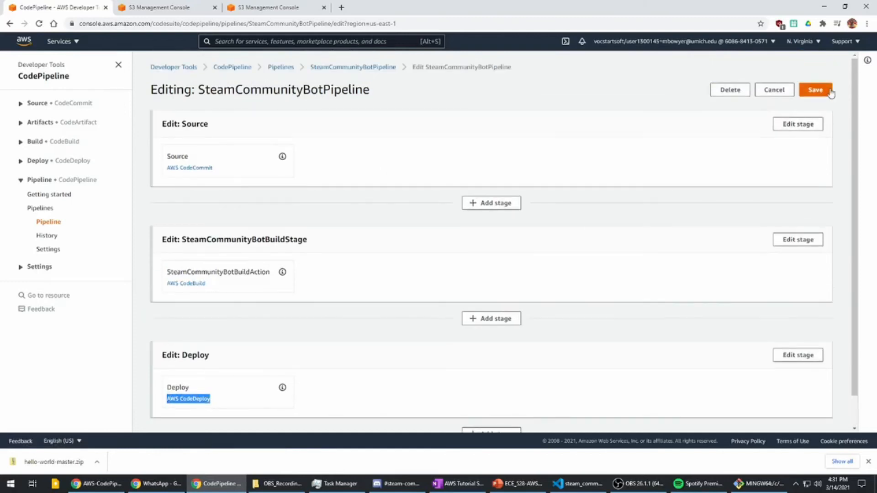
- Open the Source stage's action and review its CodeCommit repository, branch and change detection settings
click(810, 129)
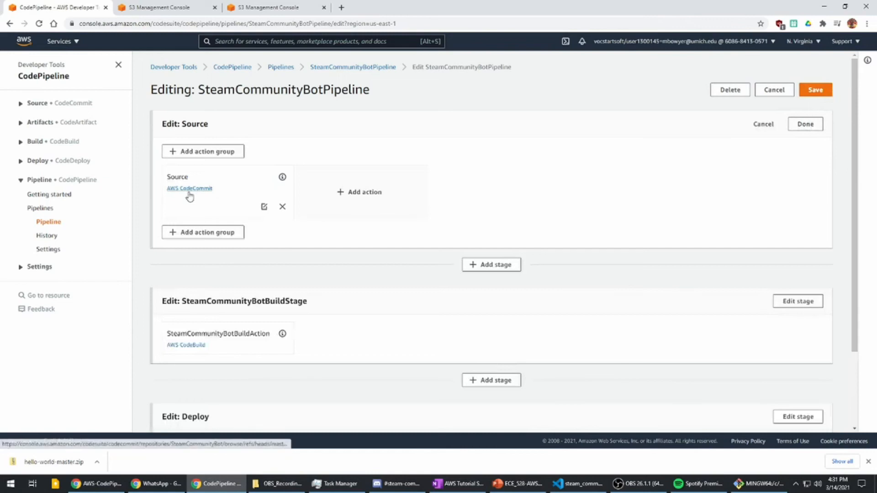
click(263, 207)
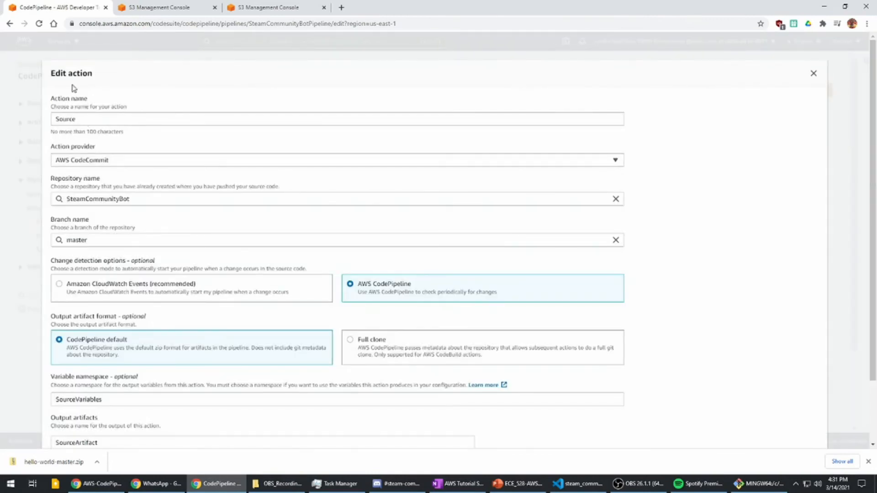
drag(130, 198, 66, 198)
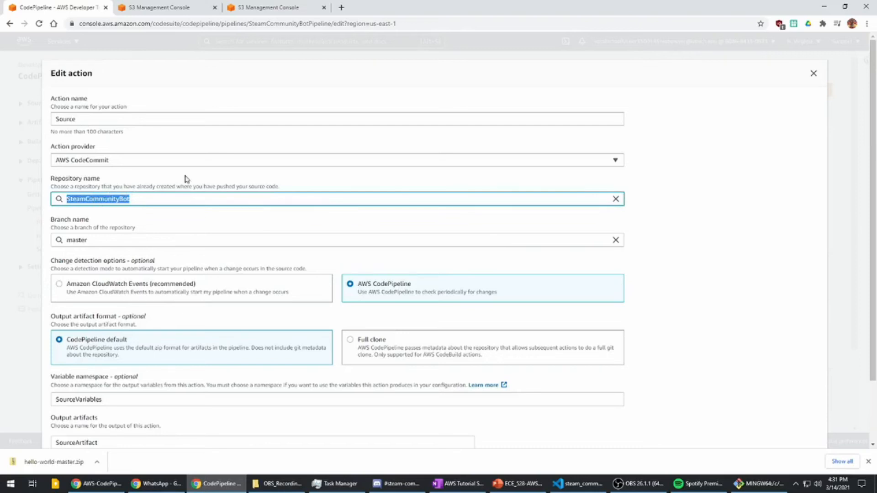
scroll(359, 204, down, 3)
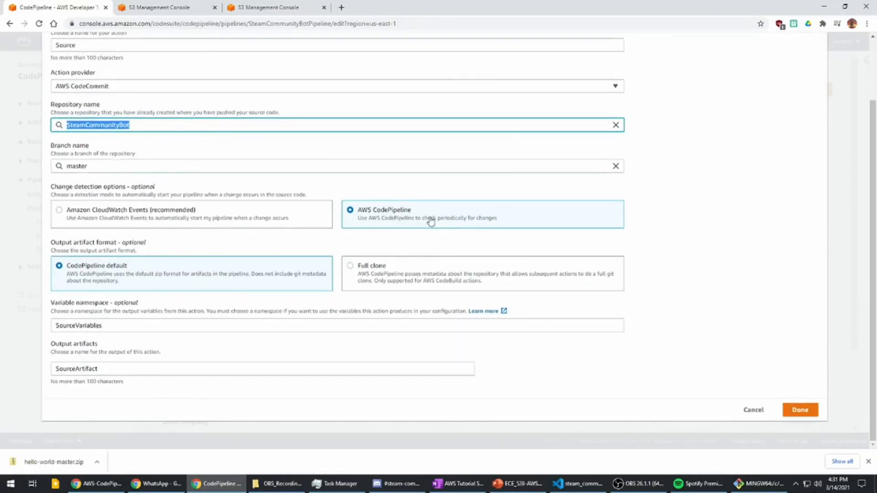
click(799, 410)
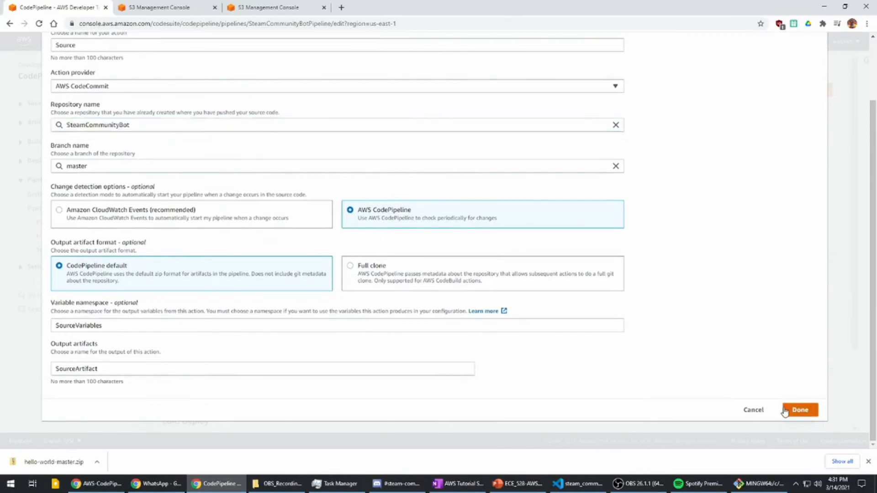
- Open SteamCommunityBotBuildAction in the build stage and review its action name and CodeBuild project, leaving without changes
scroll(662, 256, down, 2)
click(774, 212)
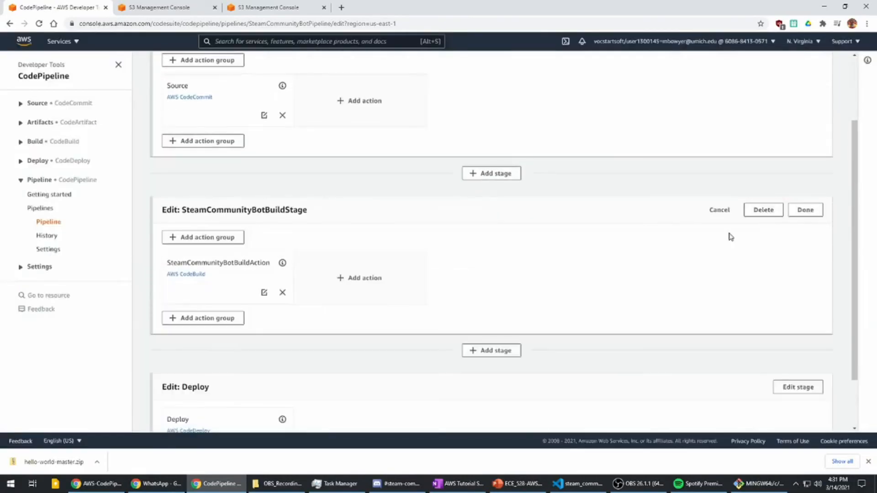
click(264, 292)
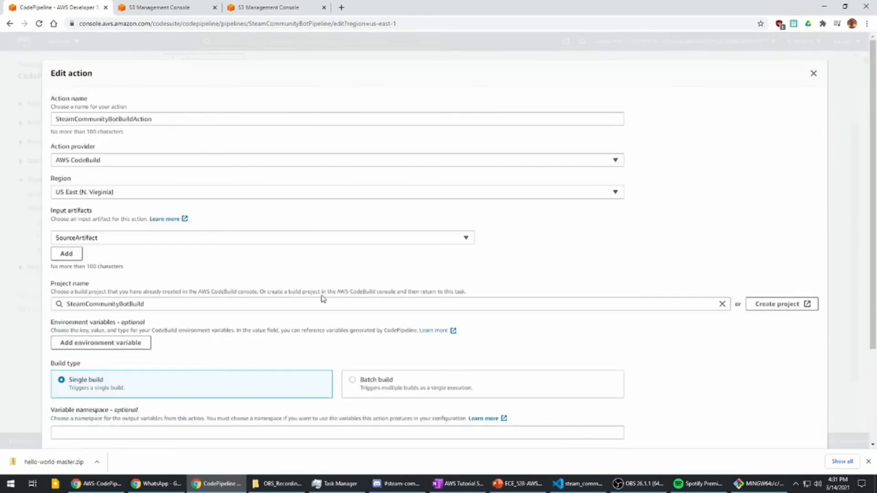
drag(159, 118, 12, 120)
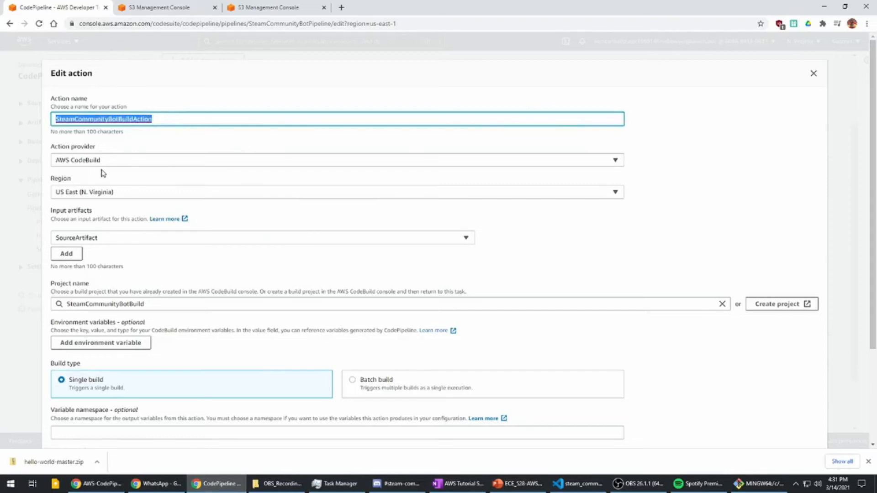
scroll(137, 231, down, 3)
drag(149, 181, 66, 182)
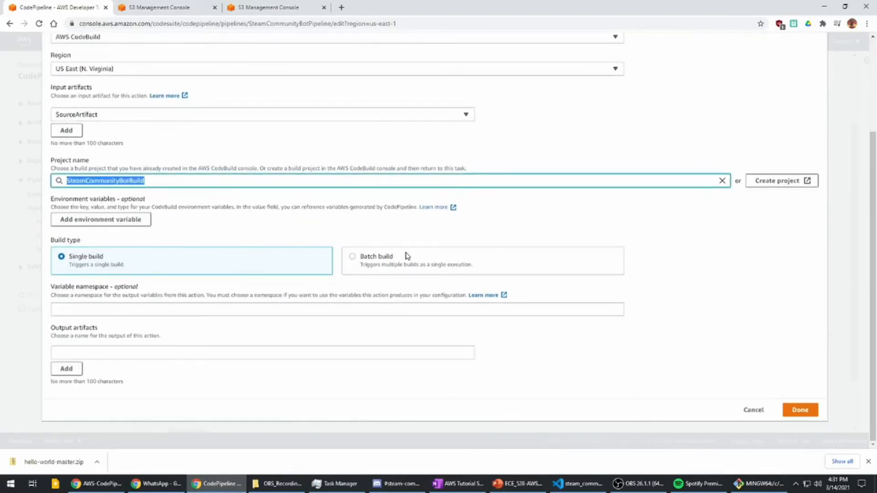
click(754, 410)
- Open the Deploy stage's action and review its provider, CodeDeploy application name and deployment group
scroll(413, 287, down, 2)
click(786, 333)
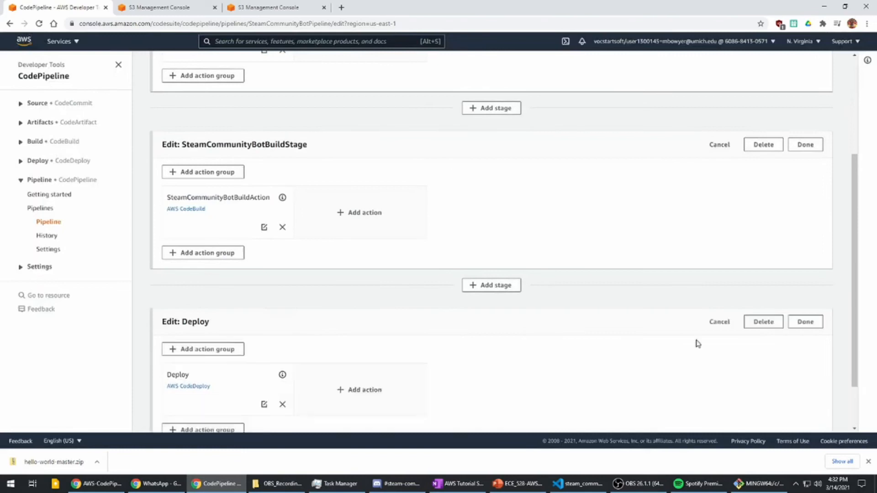
scroll(274, 374, down, 2)
click(264, 346)
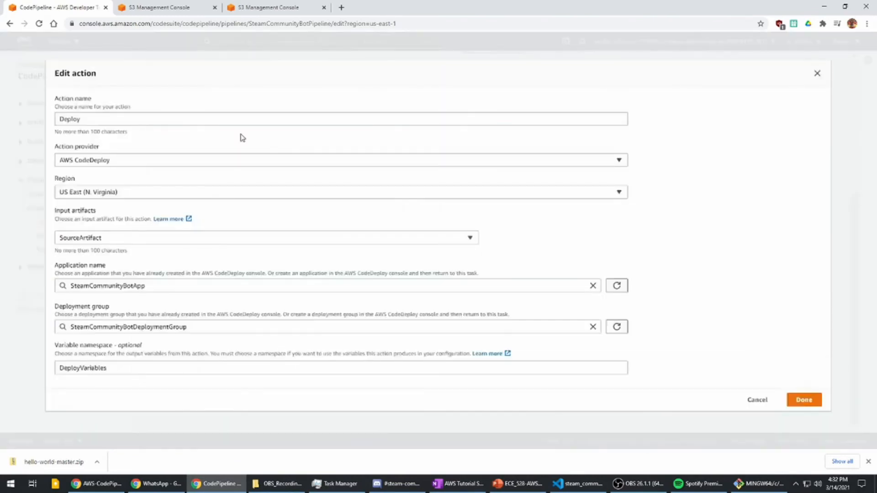
drag(85, 119, 45, 125)
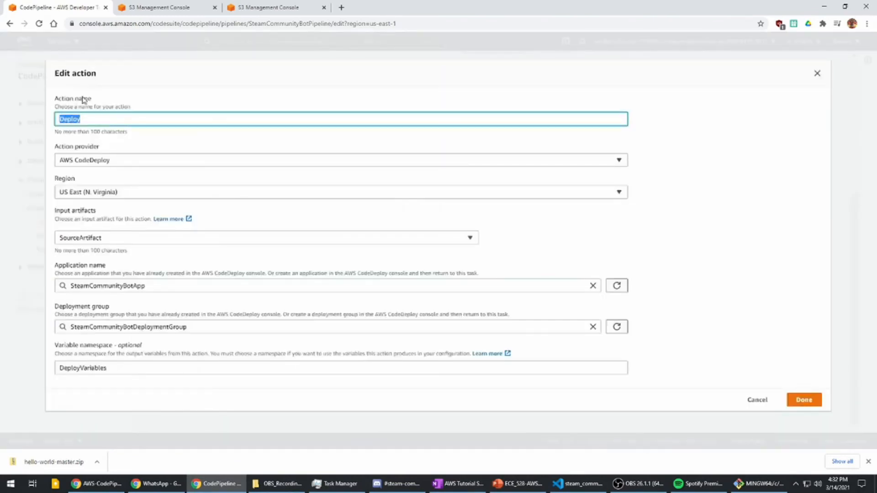
click(109, 162)
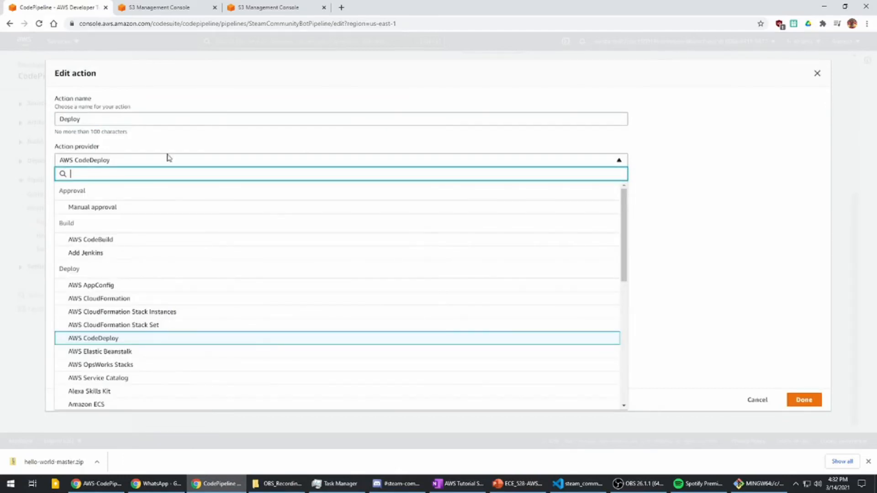
key(Escape)
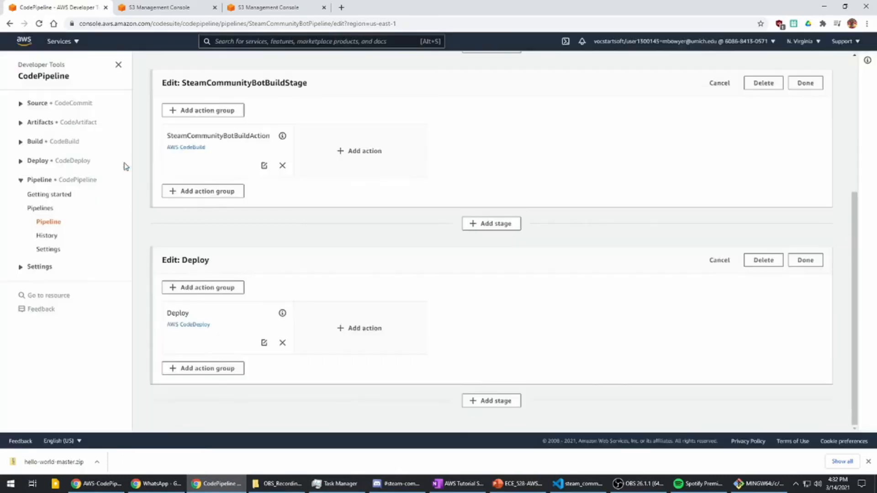
click(263, 343)
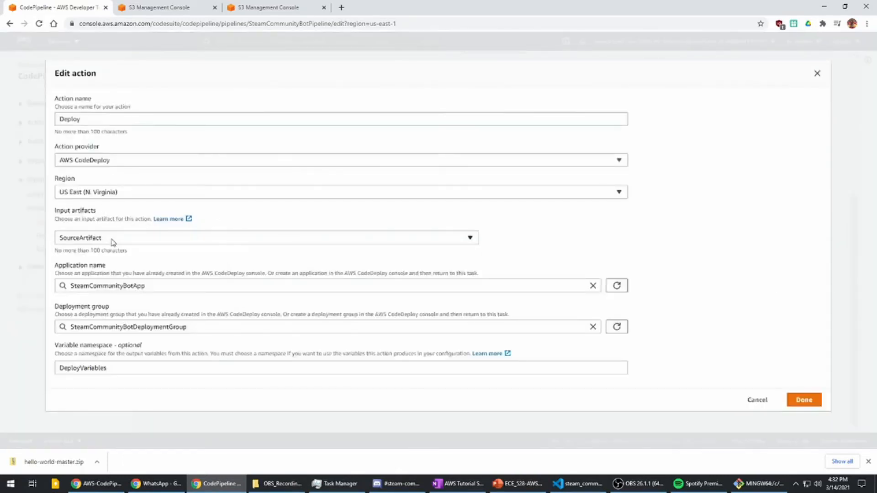
double_click(157, 289)
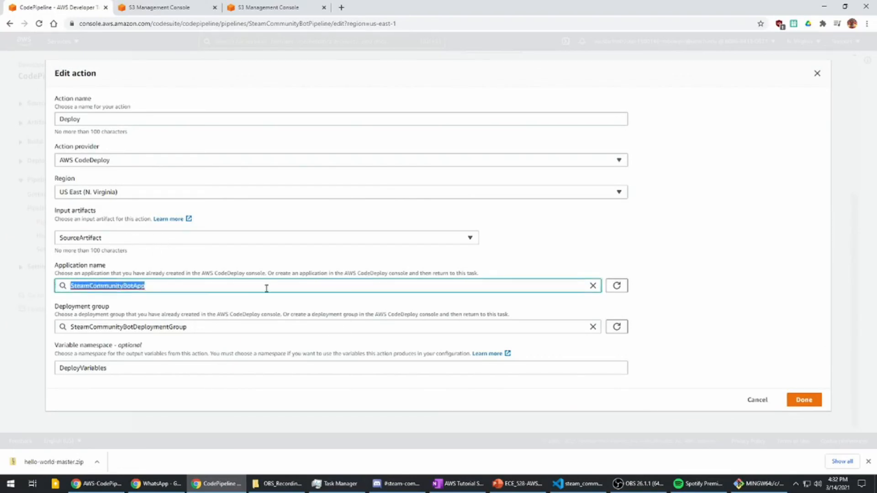
drag(209, 328, 73, 326)
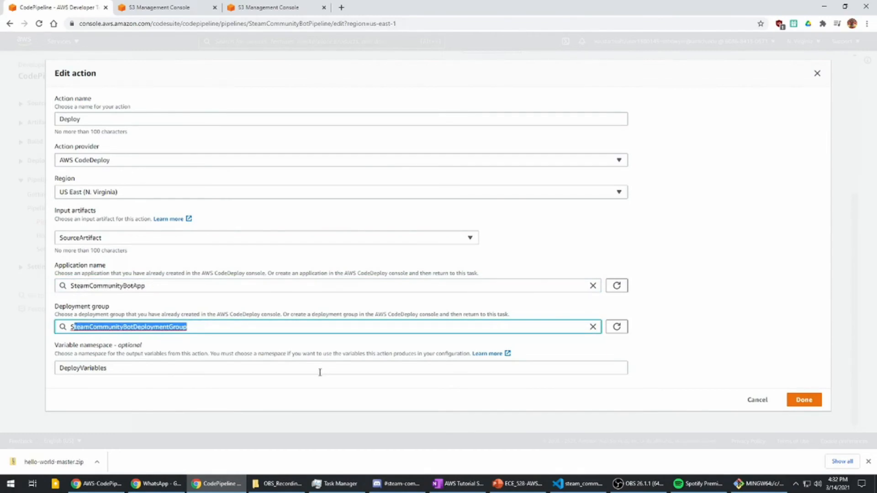
click(804, 400)
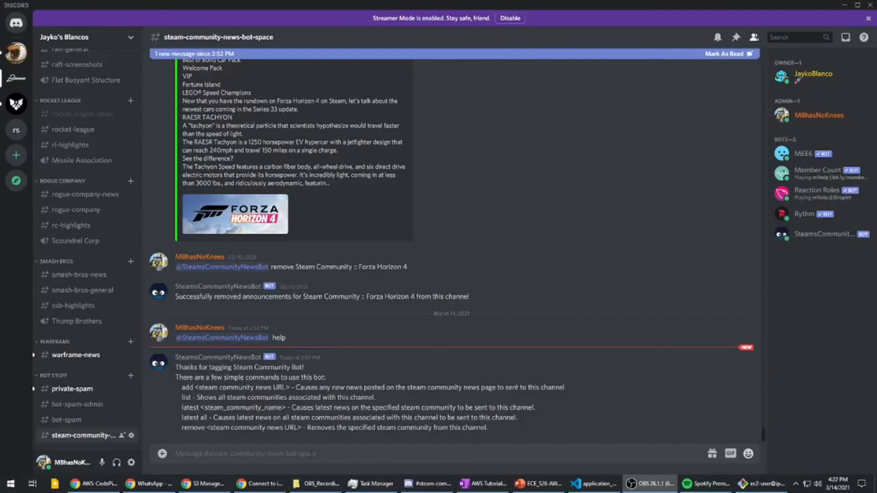
click(312, 454)
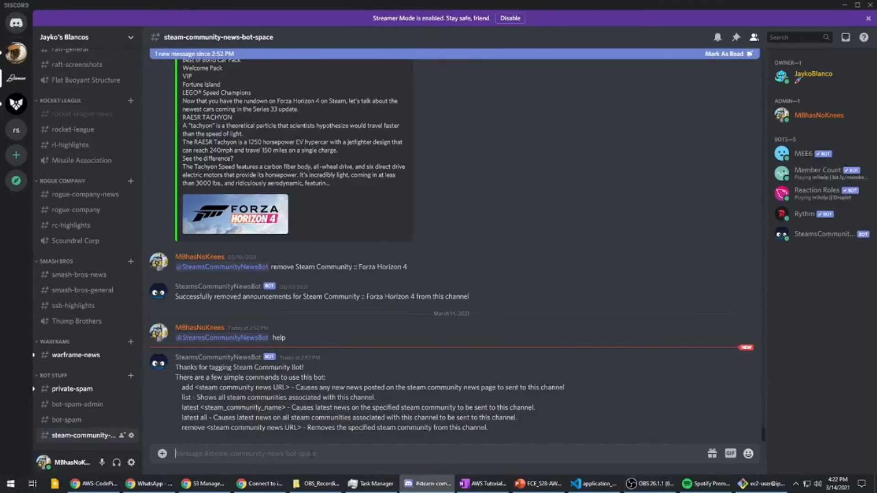
text(@)
text(Baldur's Gate)
key(Tab)
key(BackSpace)
key(BackSpace)
text(@Steam)
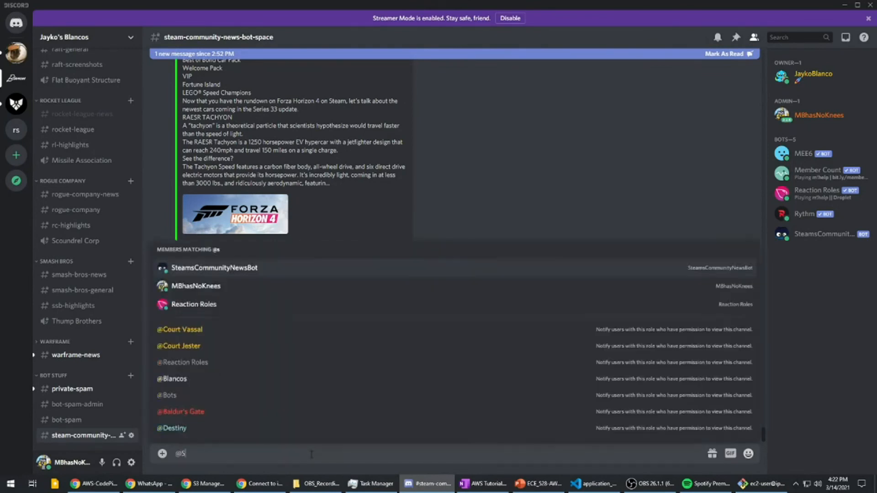
key(Tab)
text(hel)
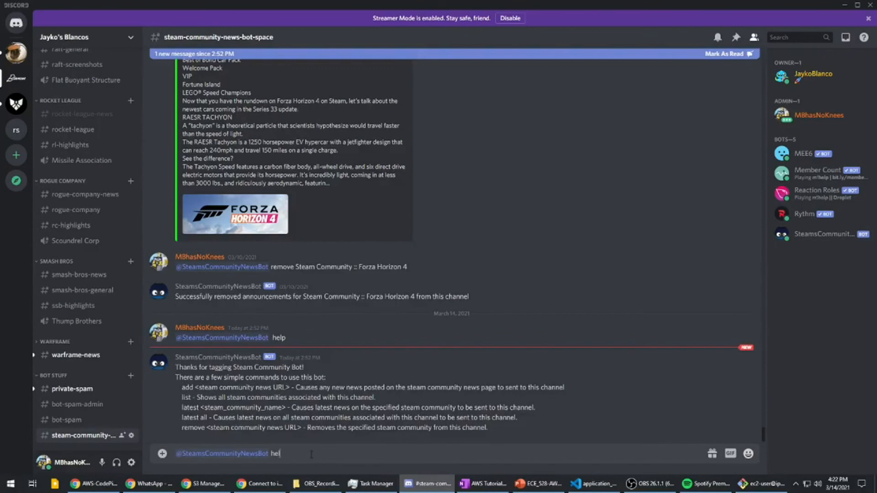
text(p)
key(Return)
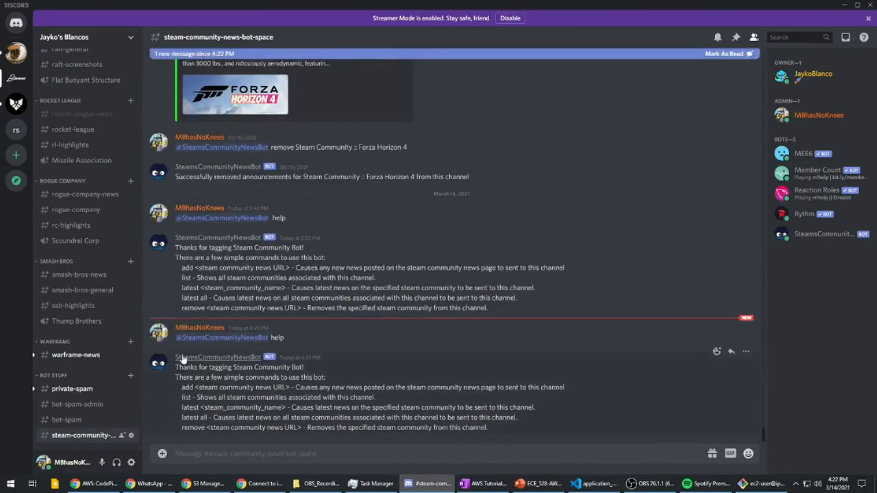
drag(176, 365, 534, 432)
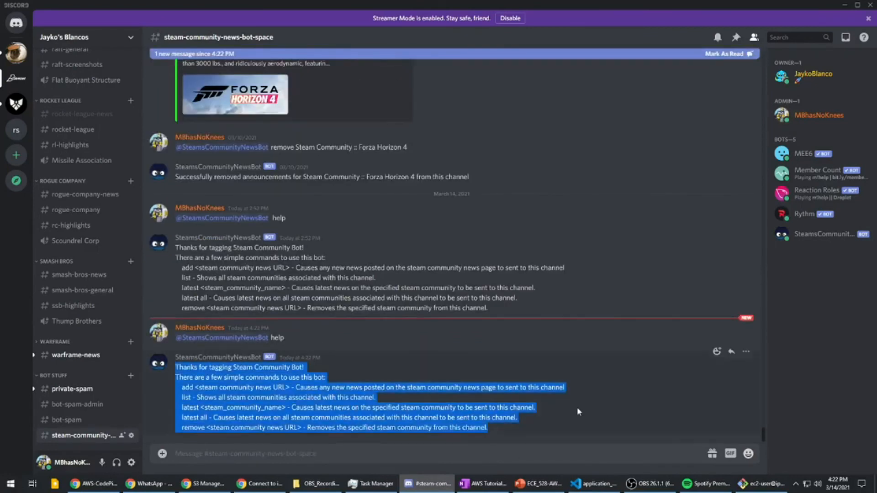
- In Visual Studio Code, open src/steam_community_news_bot.py and examine the helpMessage assignment in the getHelpMessage function
click(593, 484)
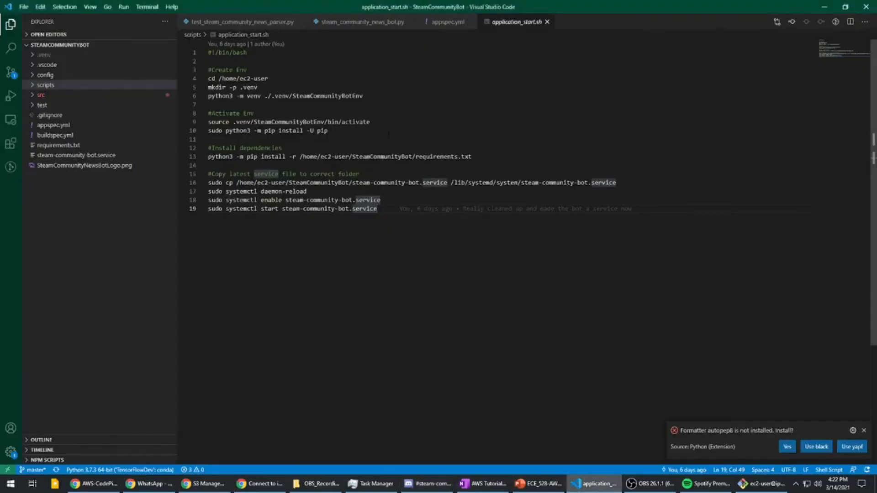
click(47, 94)
click(79, 235)
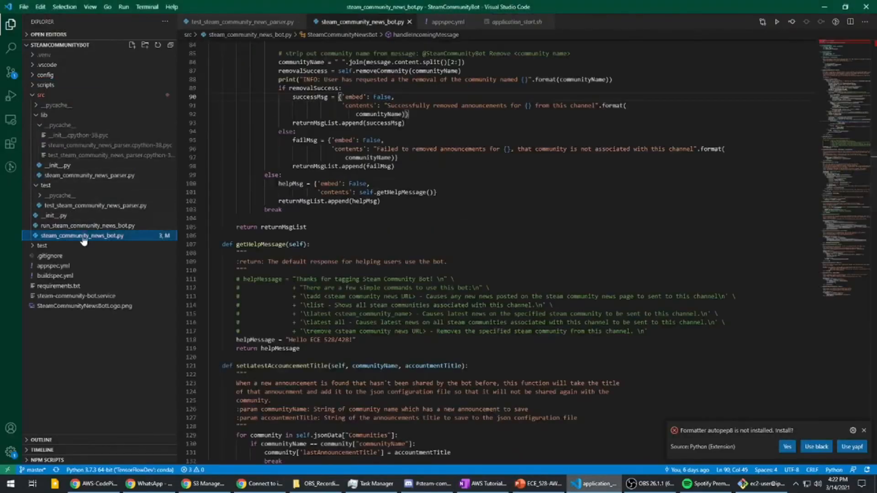
scroll(261, 182, down, 2)
double_click(261, 175)
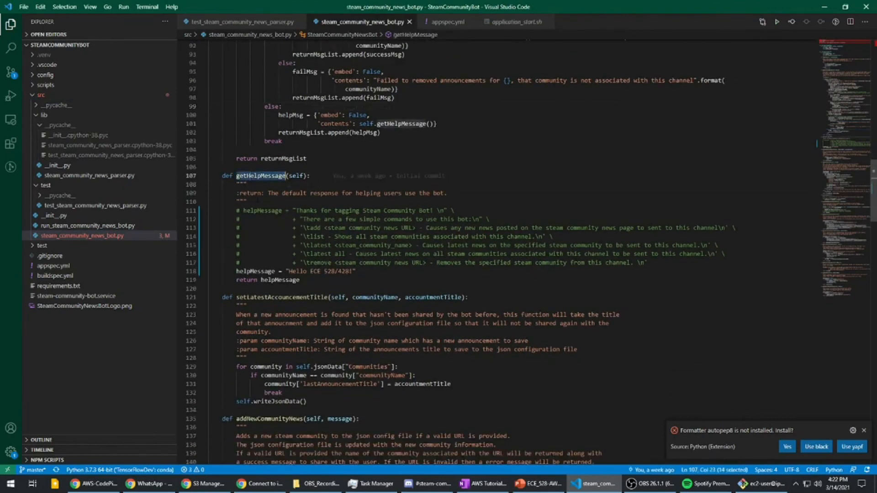
click(258, 271)
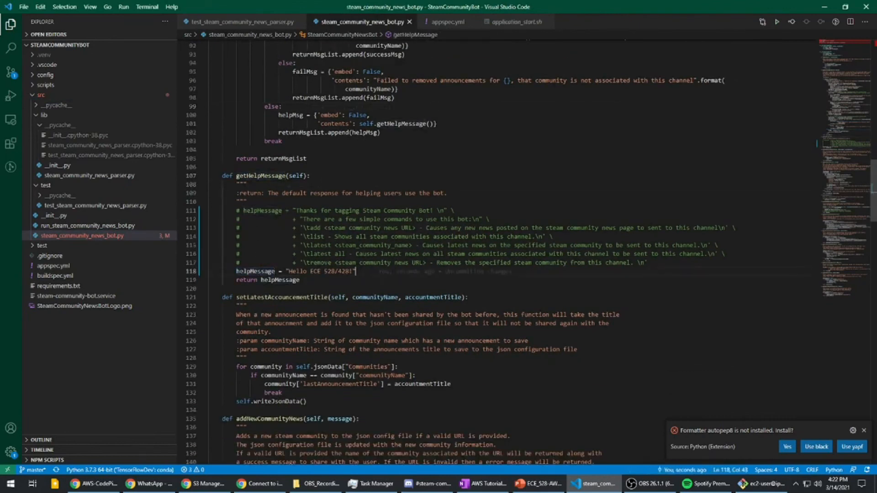
drag(356, 271, 236, 272)
double_click(330, 271)
double_click(347, 271)
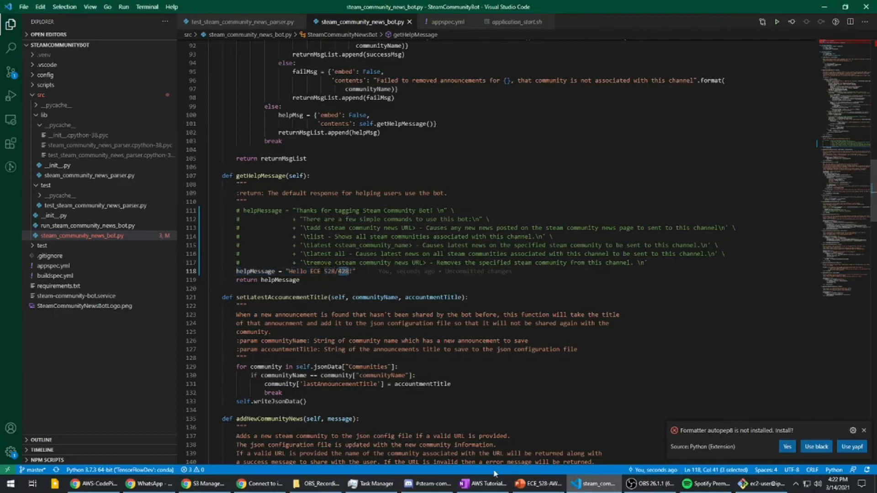
- Switch to the Git Bash terminal and run git status in the local SteamCommunityBot repository
key(alt+Tab)
key(alt+Tab)
key(Tab)
text(git status)
key(Return)
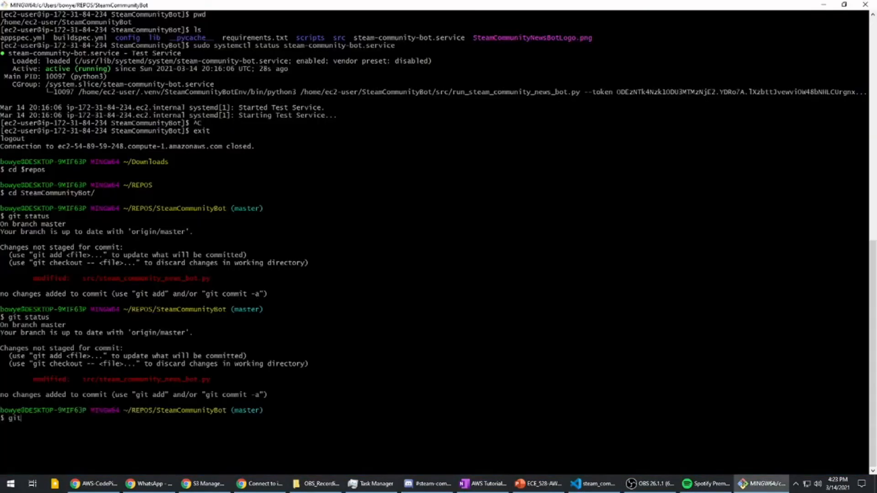
- Stage all changes in the SteamCommunityBot repository, commit them with the message "Changed helped message", and push to the remote
text(git add -A)
key(Return)
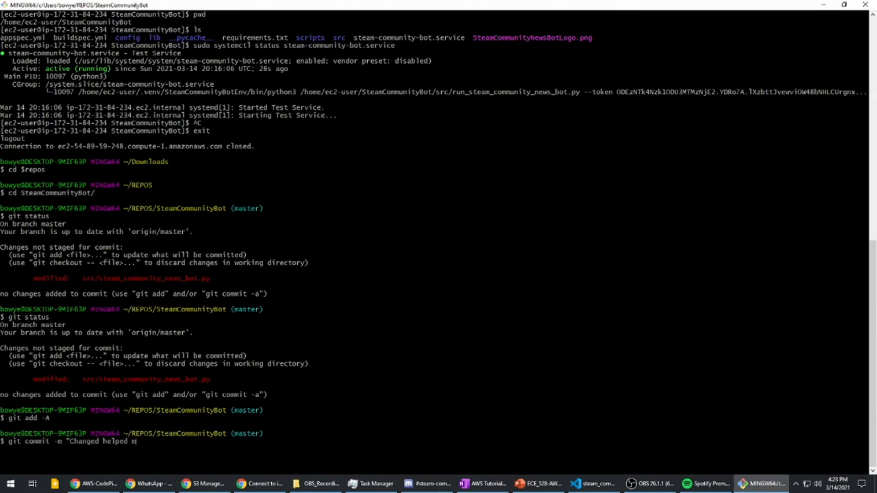
key(Return)
text(git)
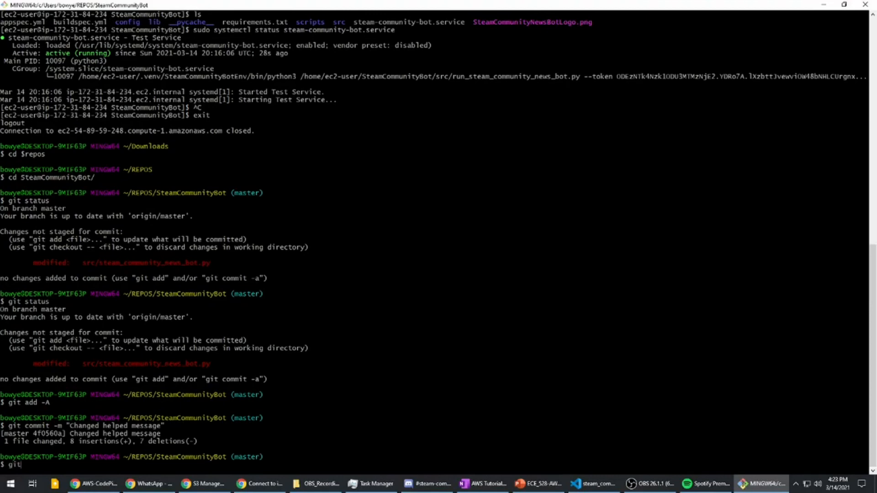
text( push)
key(Return)
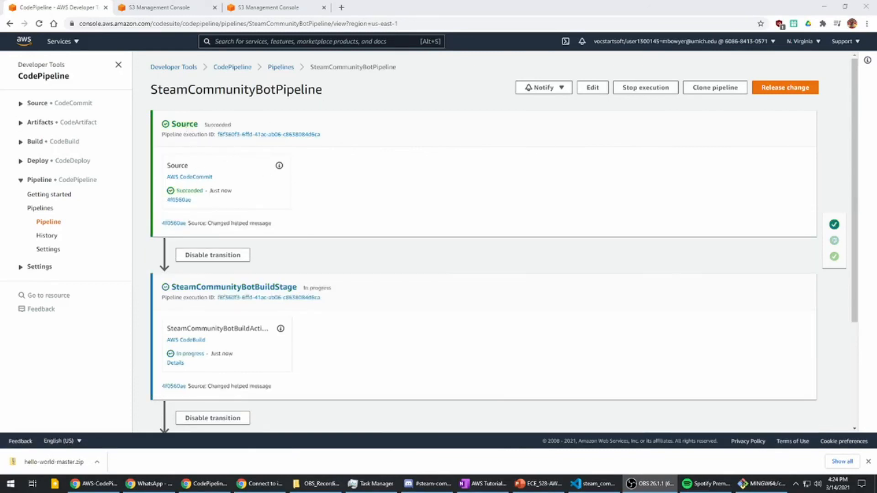
- In the browser, follow the progress of the SteamCommunityBotPipeline's Source, build and Deploy stages for the pushed commit
scroll(325, 201, down, 3)
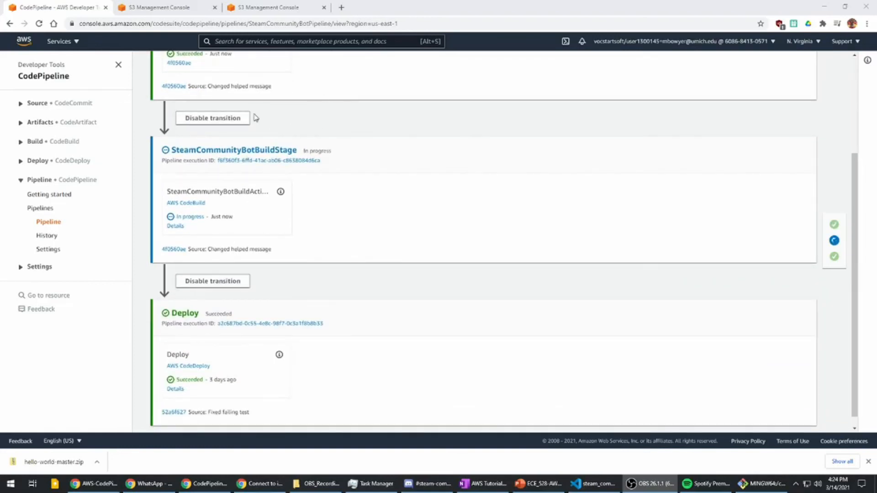
scroll(340, 170, up, 2)
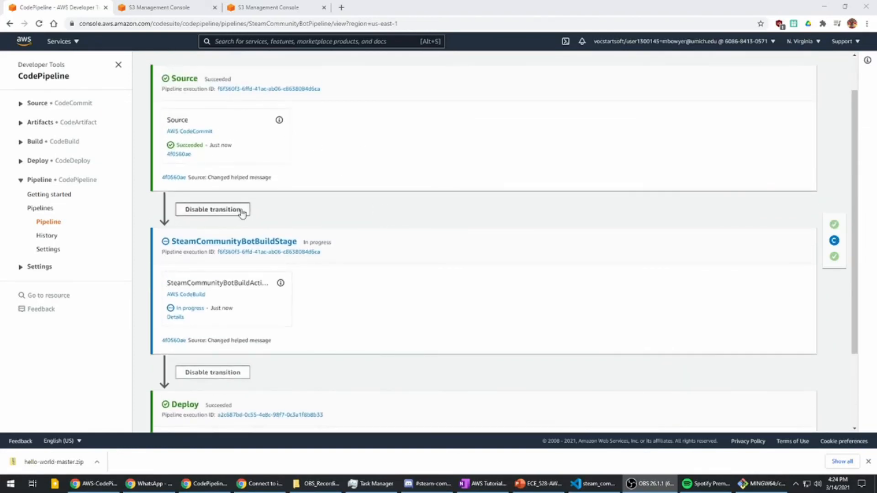
scroll(240, 211, down, 2)
scroll(262, 133, down, 1)
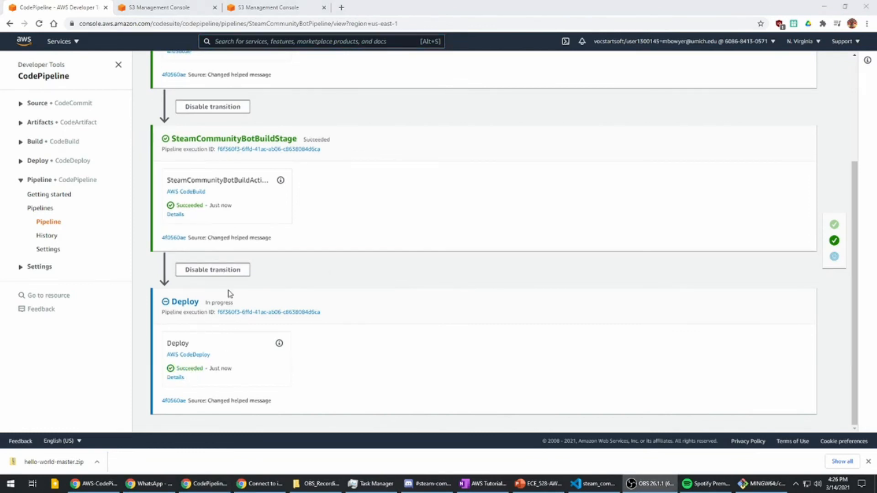
click(185, 374)
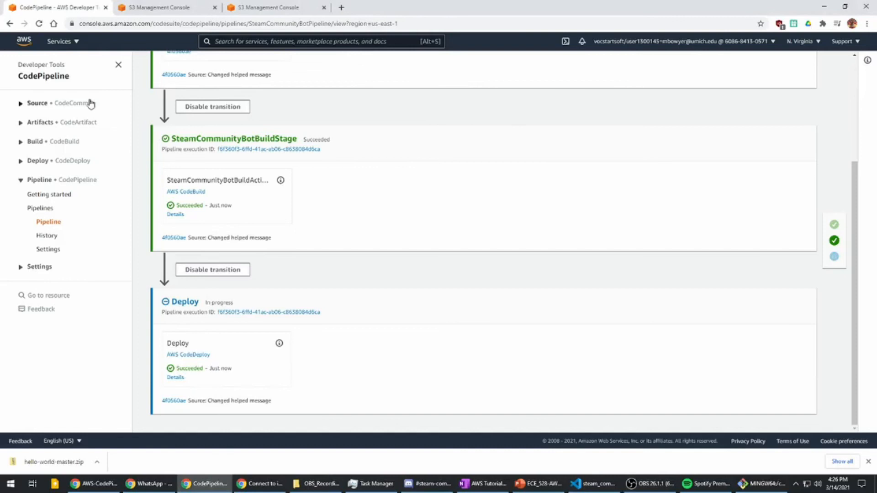
click(421, 482)
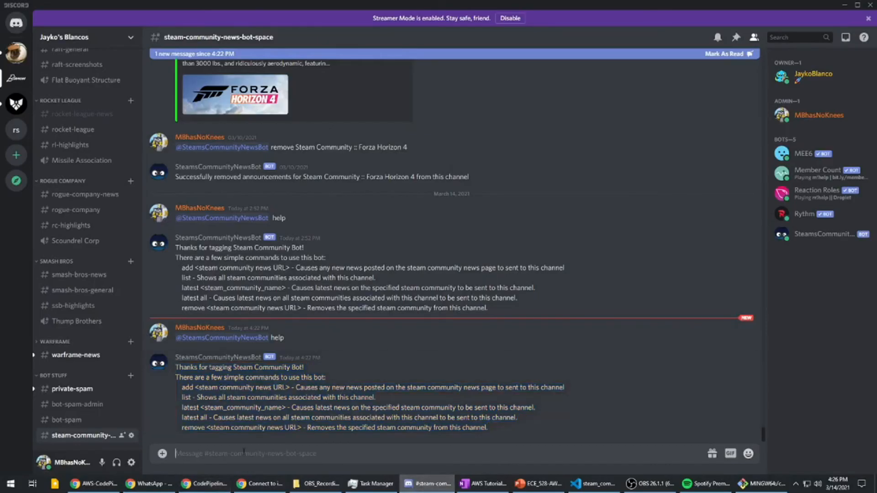
text(@st)
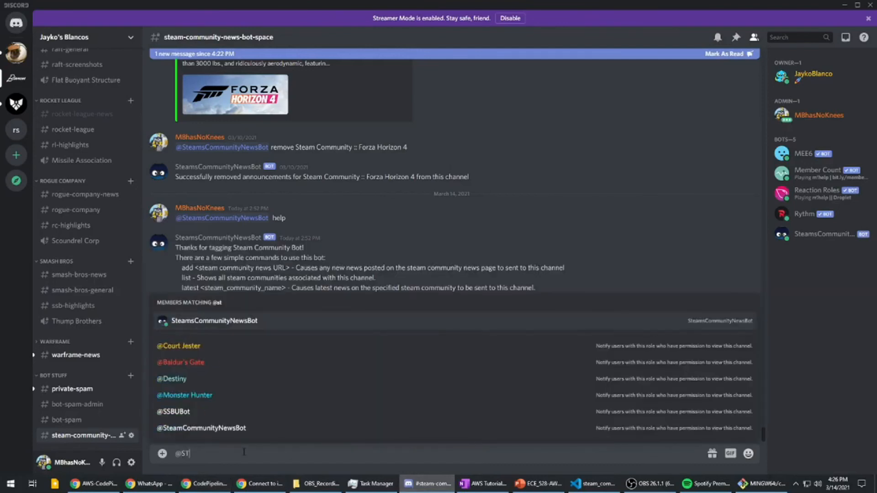
key(Tab)
text(help)
key(Return)
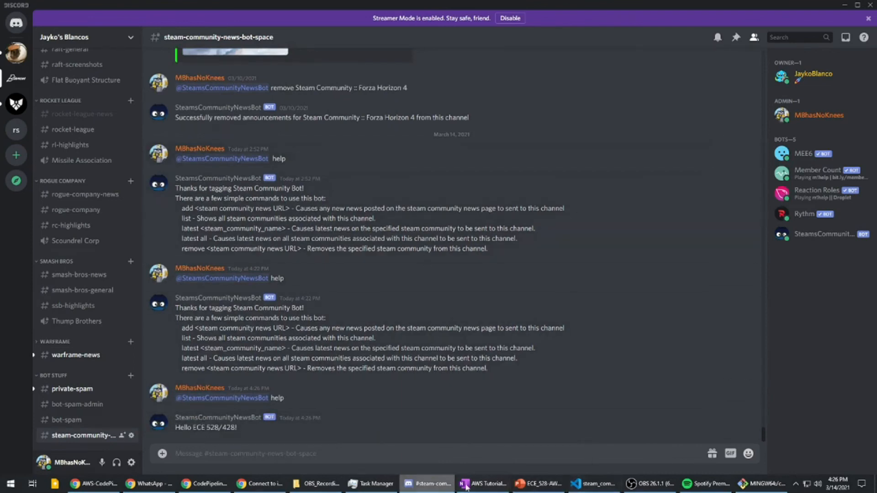
click(749, 485)
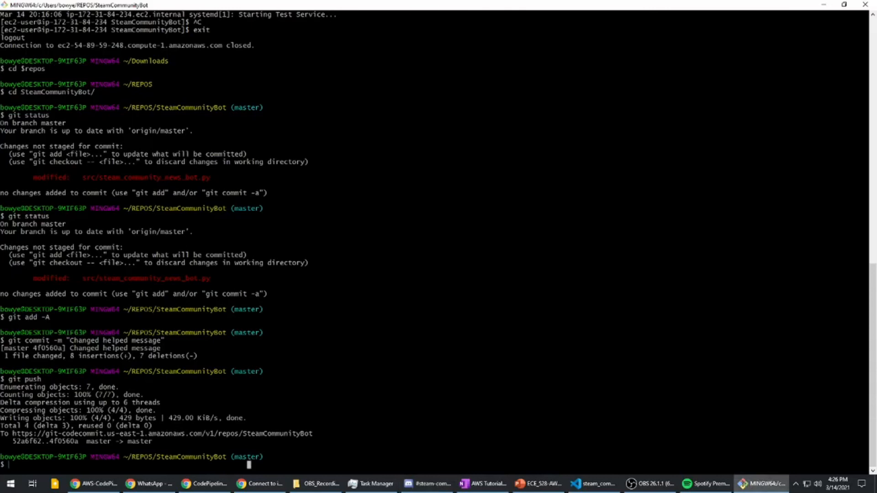
key(alt+Tab)
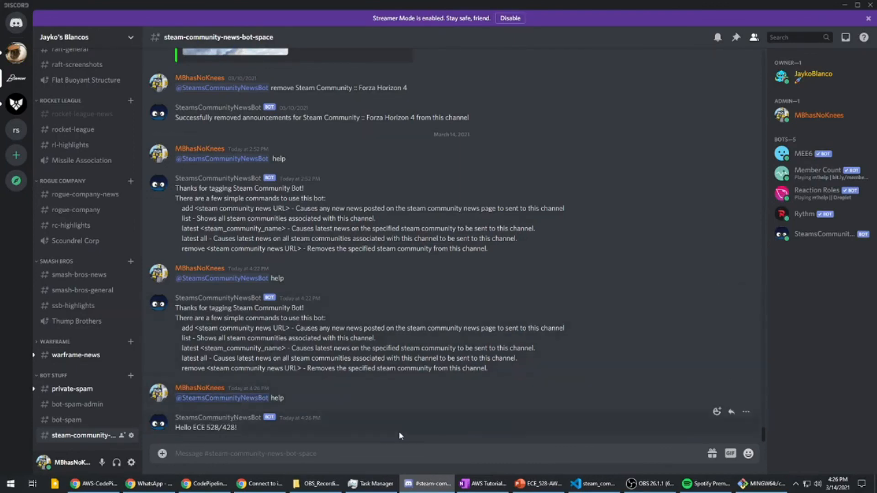
mouse_move(592, 484)
key(alt+Tab)
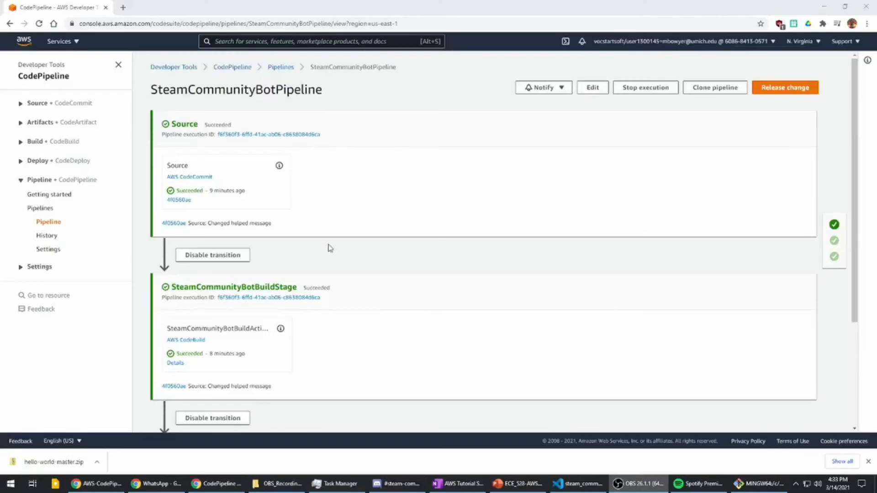
- On the SteamCommunityBotPipeline page, highlight the Source stage's name, provider and commit ID
scroll(304, 245, down, 2)
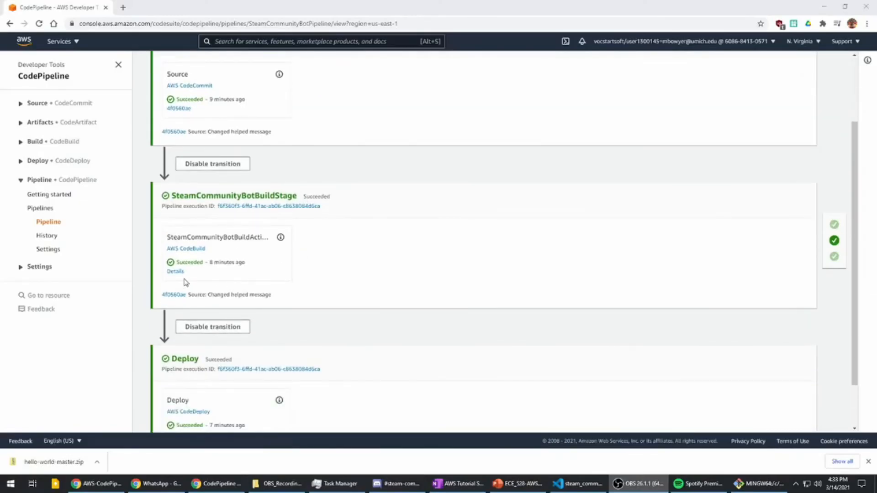
scroll(201, 281, up, 2)
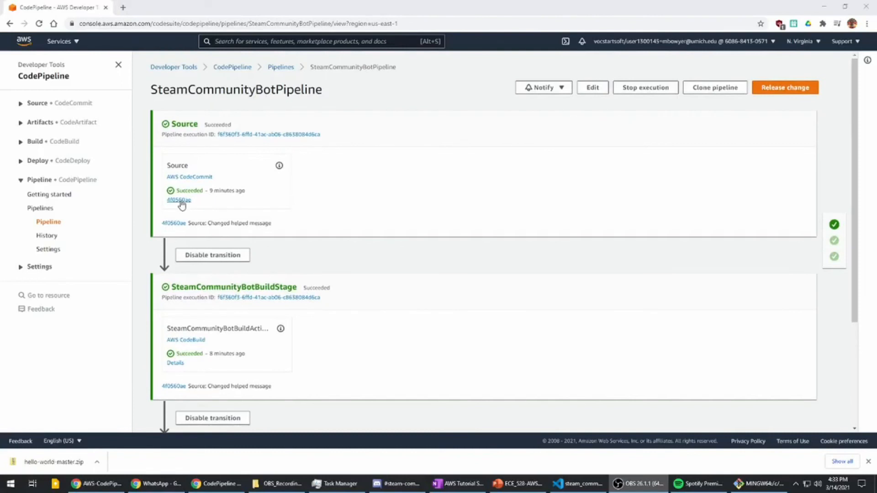
double_click(180, 124)
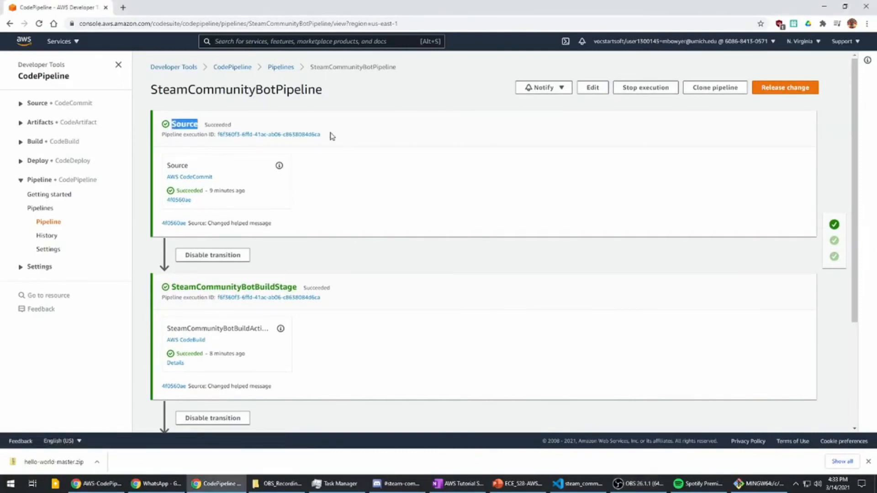
drag(223, 178, 159, 183)
drag(223, 208, 157, 208)
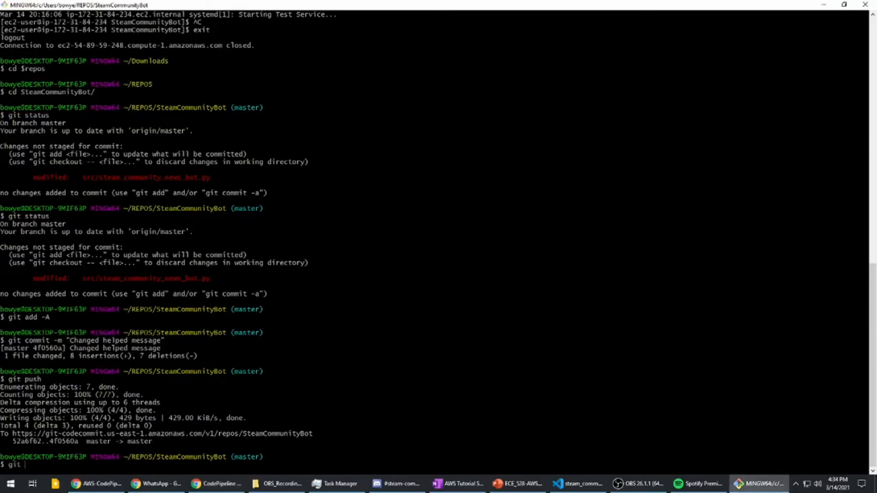
- Run git log in Git Bash and highlight the latest commit's hash to compare it with the pipeline's Source commit
text(log)
key(Return)
double_click(111, 15)
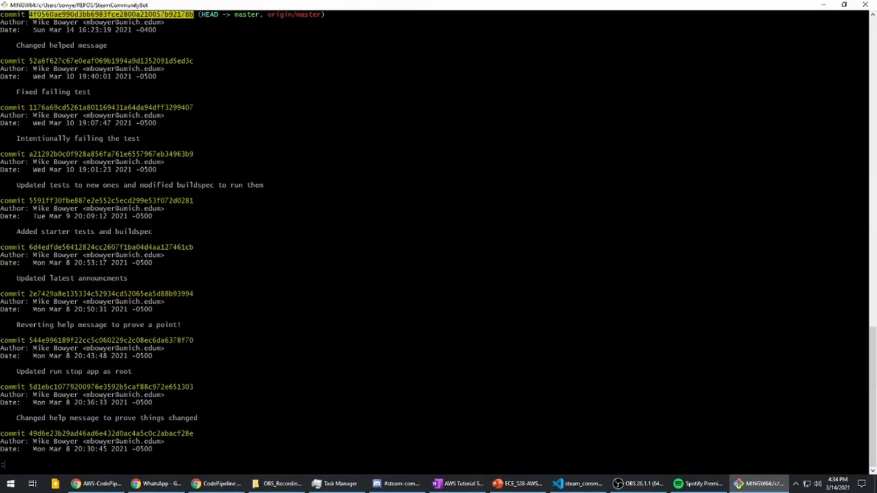
key(alt+Tab)
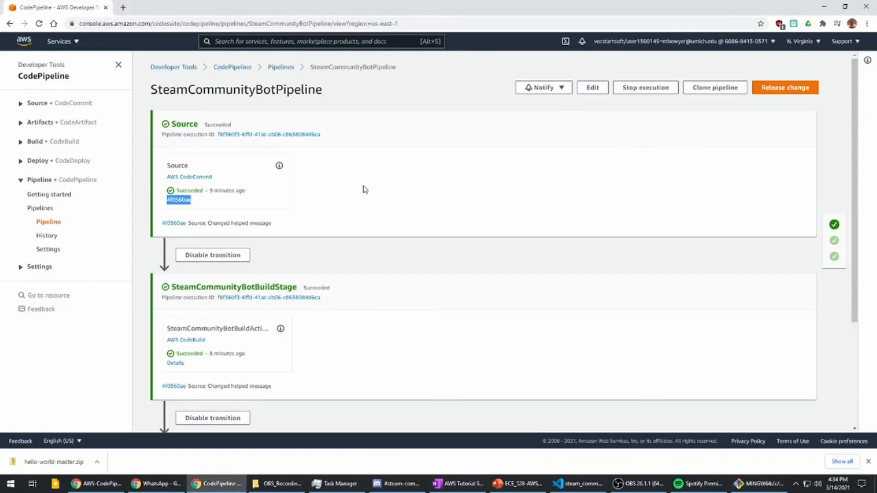
click(182, 200)
key(alt+Left)
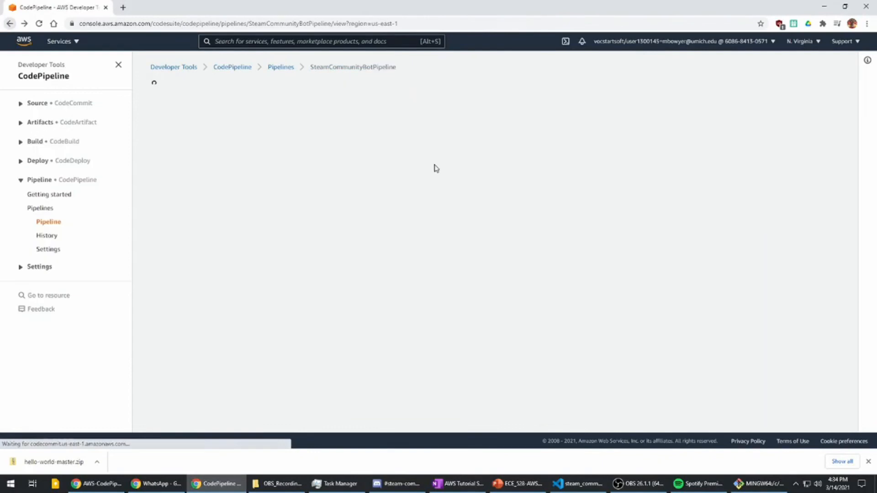
- Open the details of the SteamCommunityBotBuildStage action and go to the end of its build log
scroll(305, 325, down, 3)
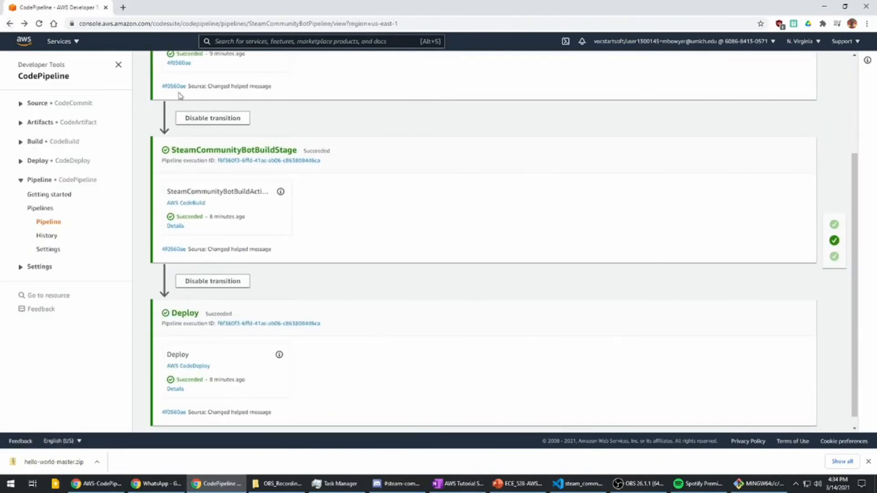
scroll(283, 122, down, 1)
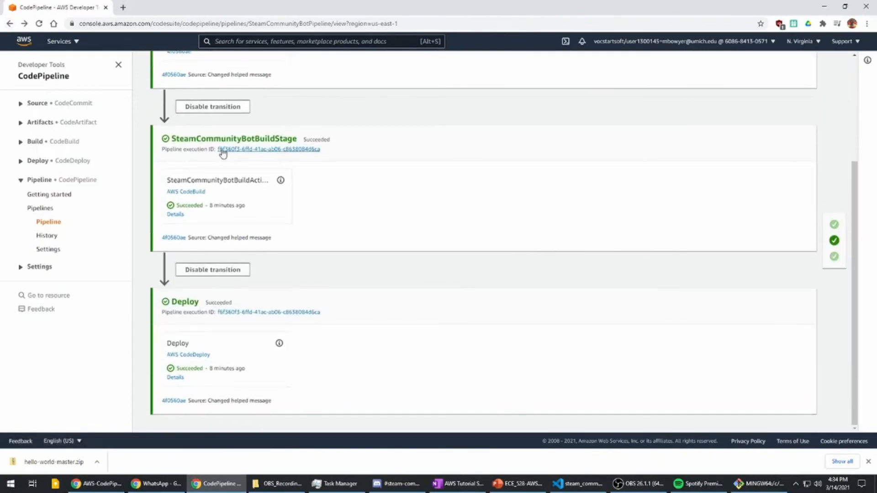
double_click(193, 142)
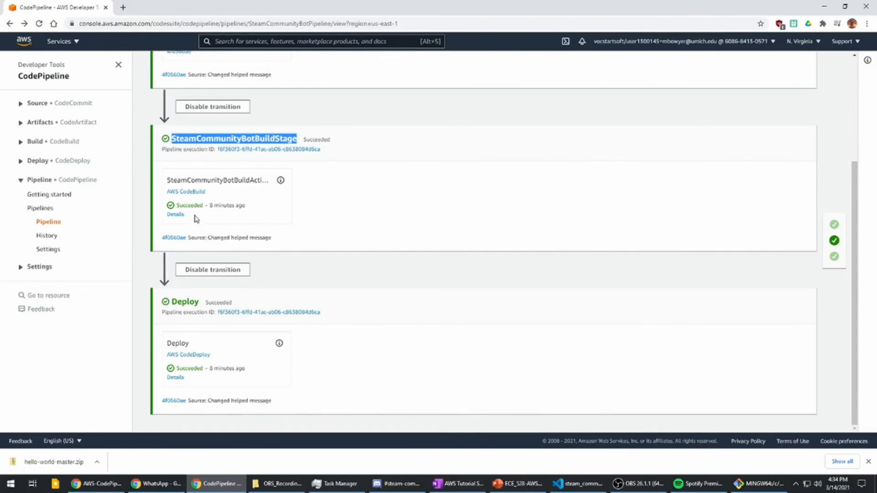
click(178, 215)
scroll(314, 204, down, 20)
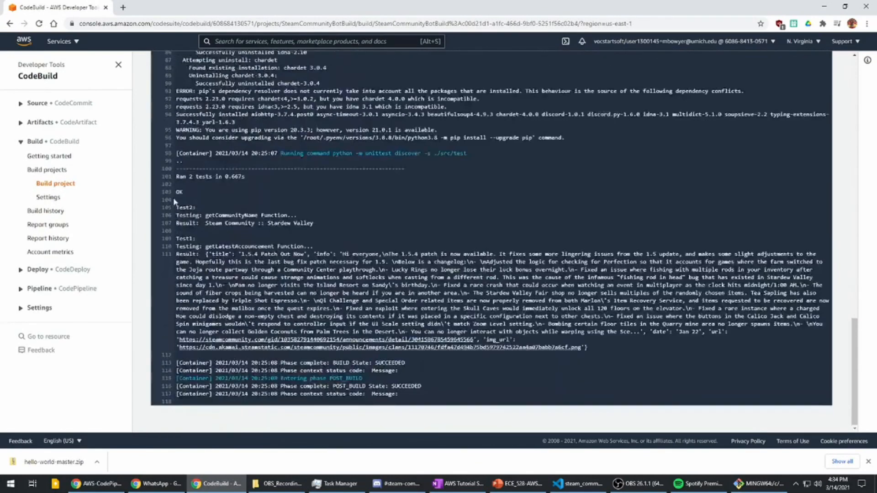
- Highlight the unit test results and the BUILD phase completion line in the build log
drag(176, 192, 371, 263)
click(257, 172)
drag(258, 172, 245, 177)
drag(407, 363, 287, 362)
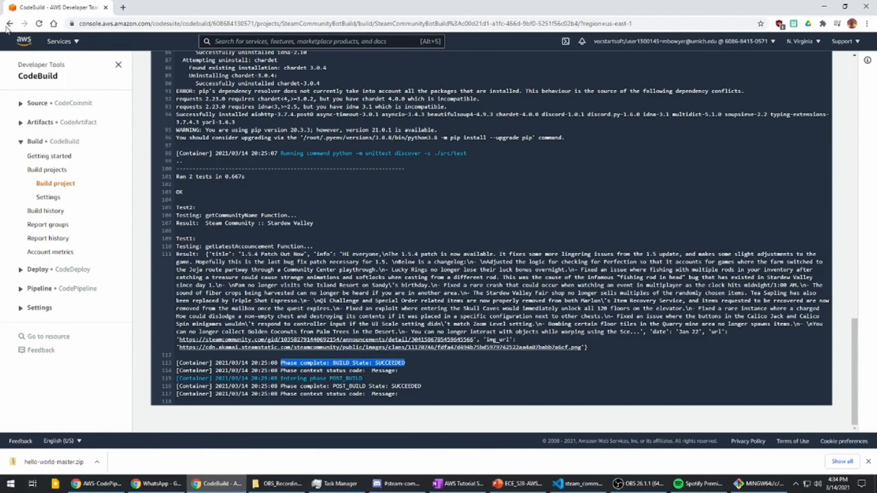
- Return to the pipeline, open the Deploy action's details, and review the deployment status, revision details and lifecycle events
click(9, 23)
scroll(254, 260, down, 3)
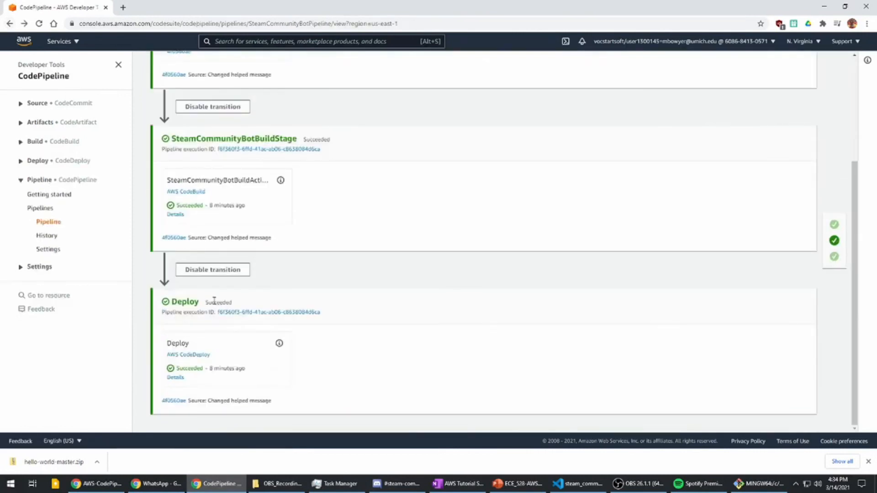
click(175, 377)
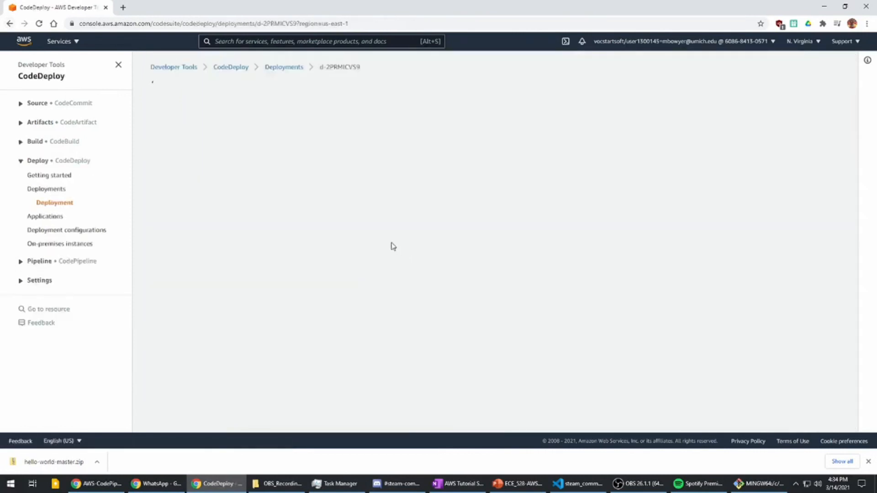
scroll(288, 229, down, 2)
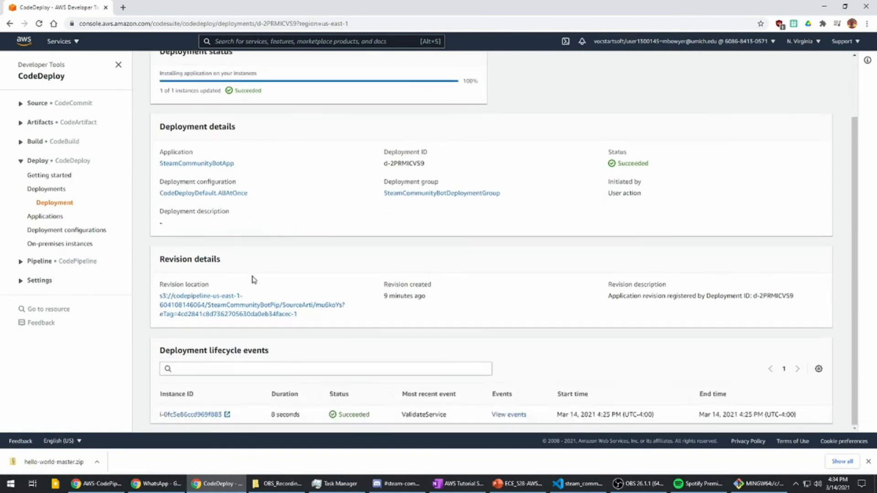
scroll(285, 292, up, 2)
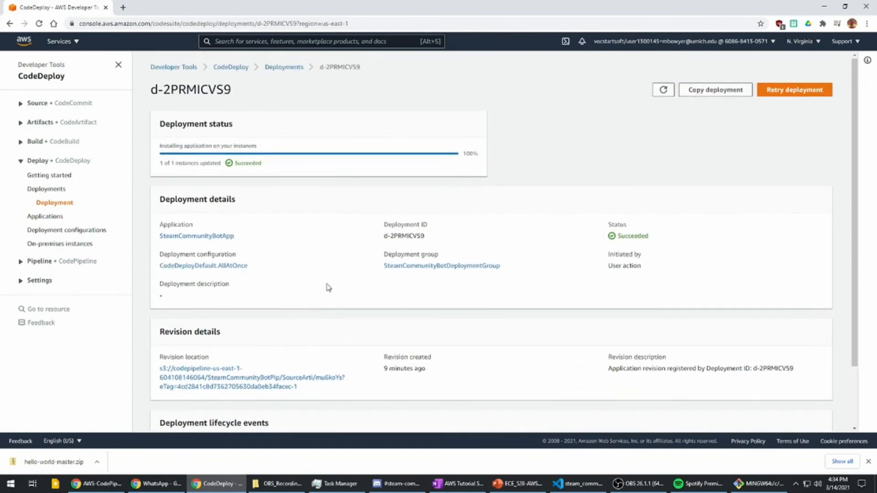
scroll(280, 361, down, 1)
scroll(280, 361, down, 1)
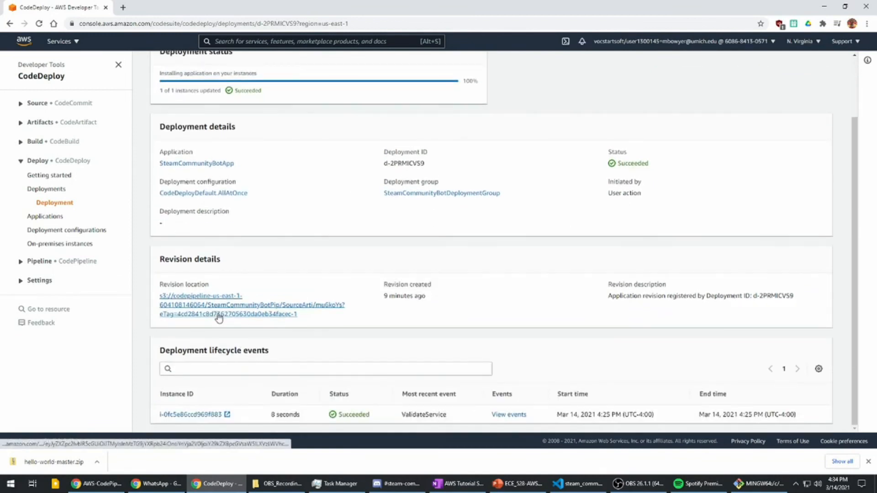
- View the deployment events of the instance and highlight the application and deployment group in the deployment details
click(507, 414)
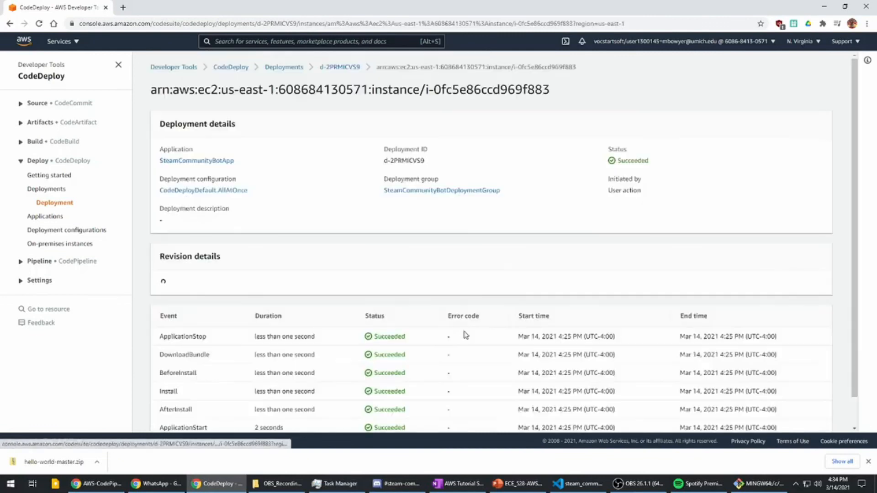
scroll(354, 251, down, 1)
scroll(309, 215, up, 1)
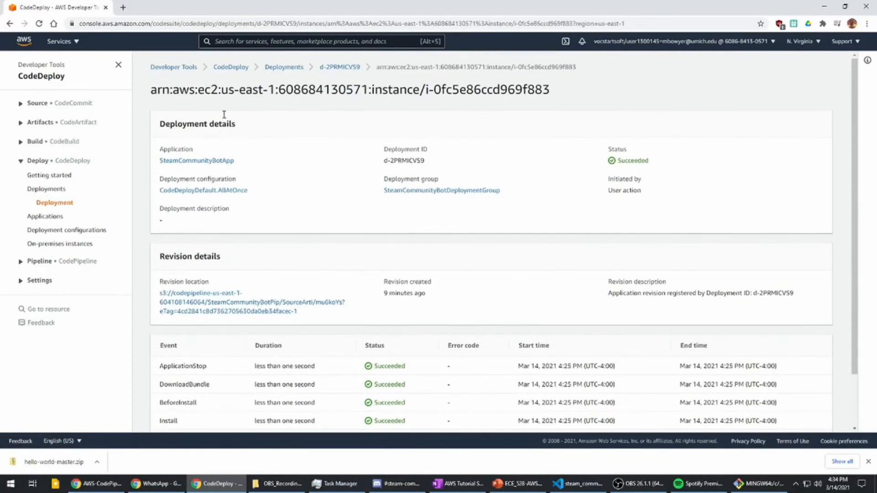
drag(241, 168, 154, 171)
drag(523, 201, 383, 201)
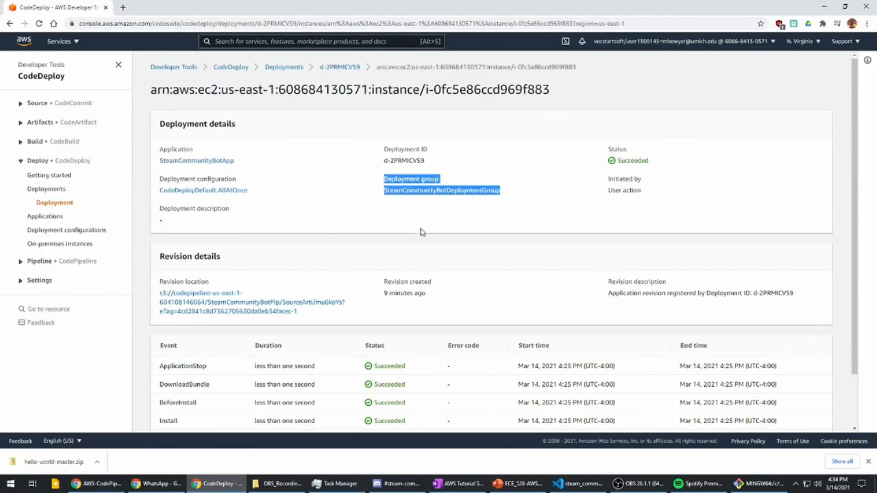
- Examine the deployment's event list from ApplicationStop to ValidateService, highlighting the event names and their statuses
scroll(420, 232, down, 1)
drag(158, 306, 286, 421)
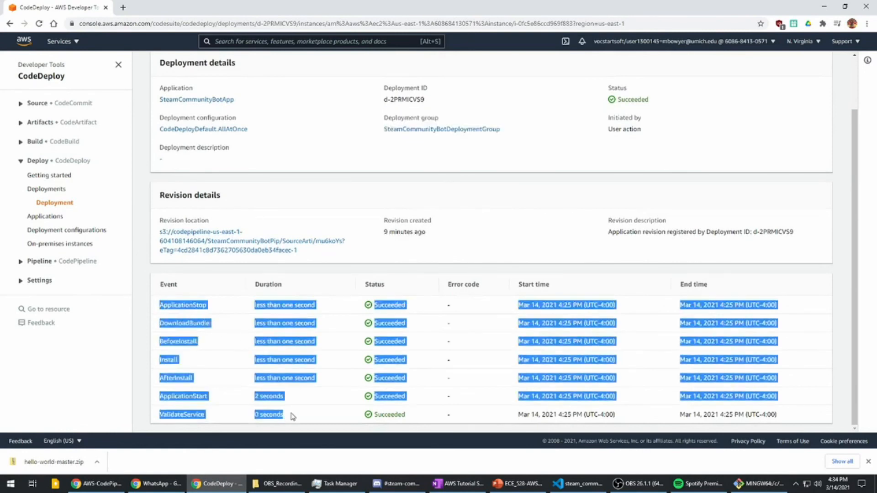
click(203, 303)
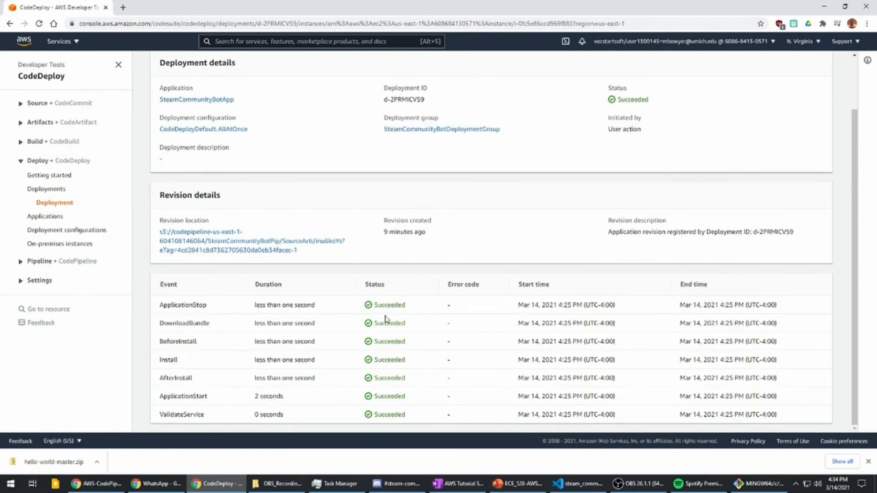
double_click(190, 305)
double_click(384, 305)
double_click(389, 324)
double_click(388, 342)
double_click(189, 305)
double_click(196, 396)
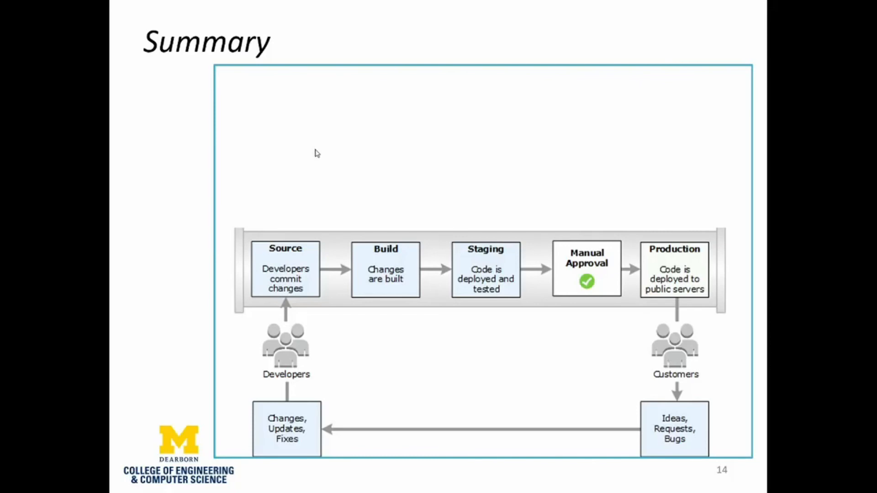
click(317, 165)
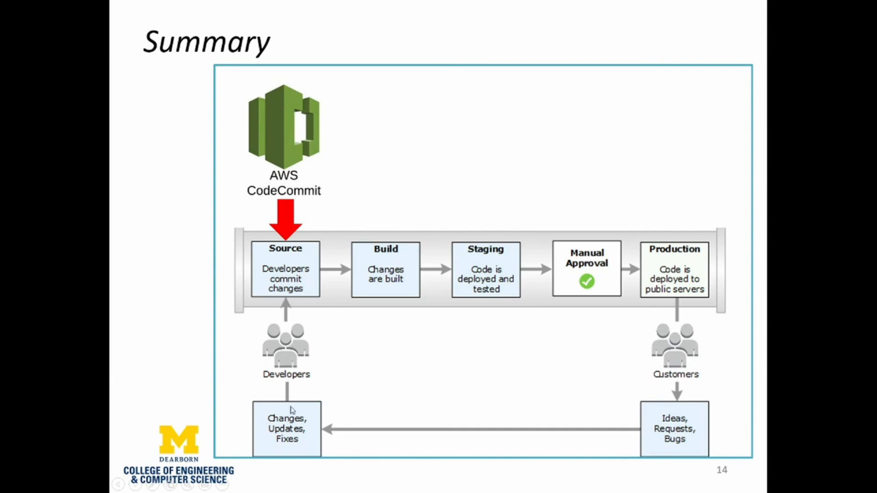
click(401, 294)
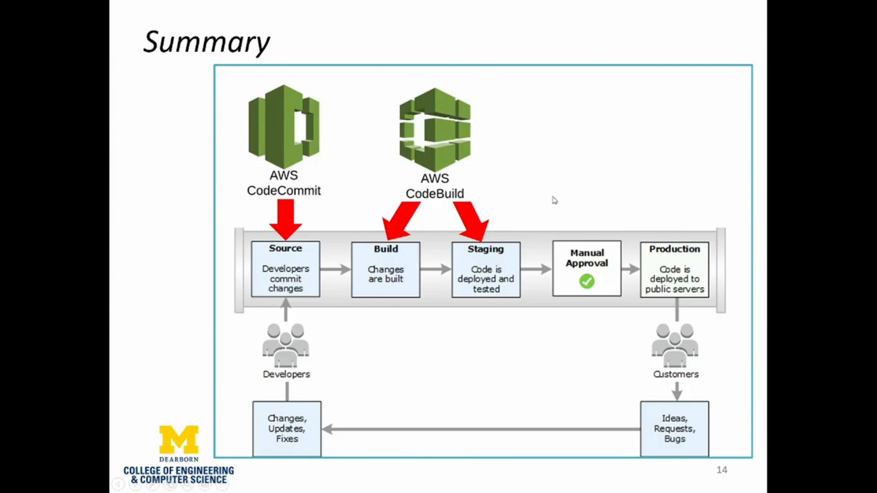
click(536, 171)
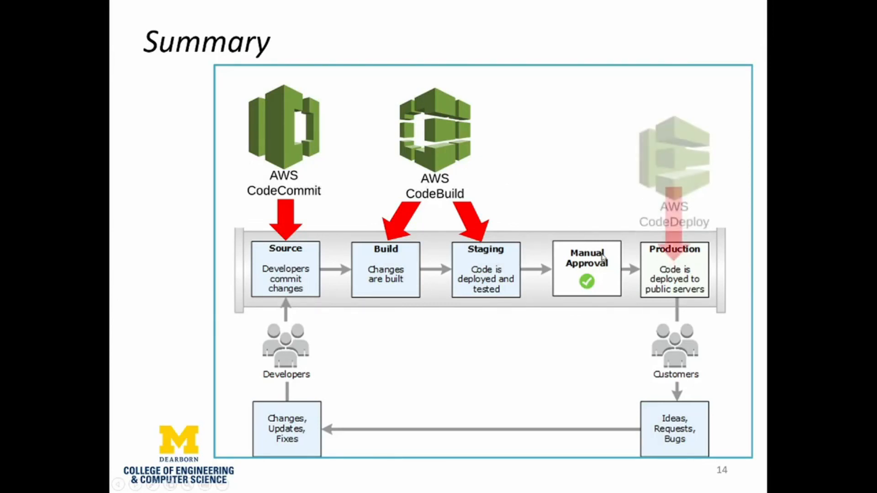